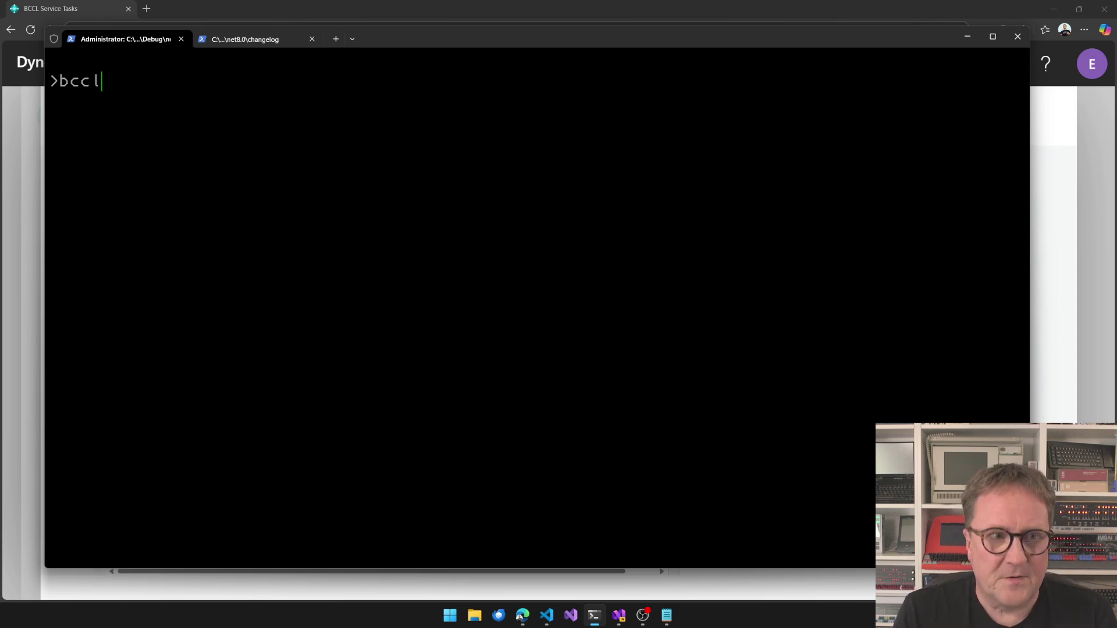
List the available BCCL tasks with bccl -t tasks and scroll back to the CHANGELOG entry.
type(" -t tasks")
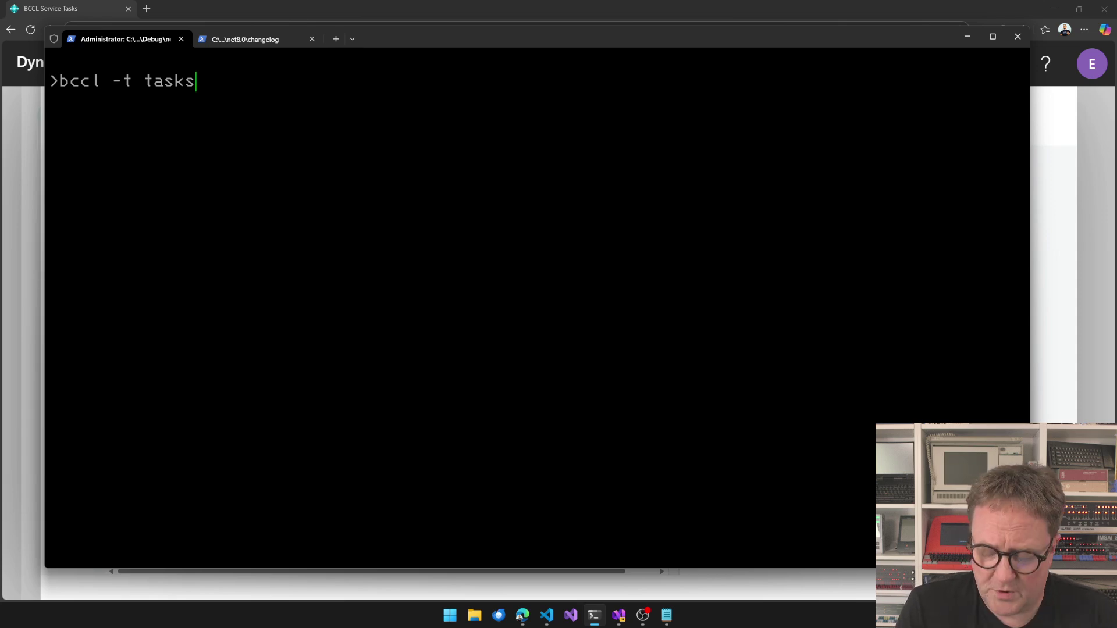
scroll(407, 192, "up", 20)
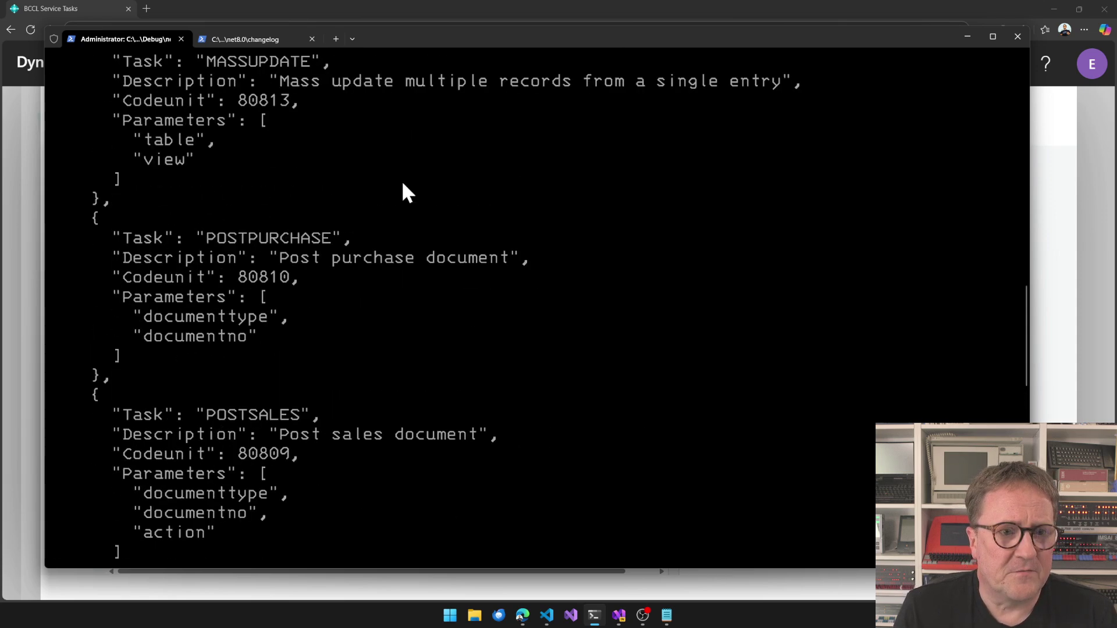
scroll(408, 192, "up", 3)
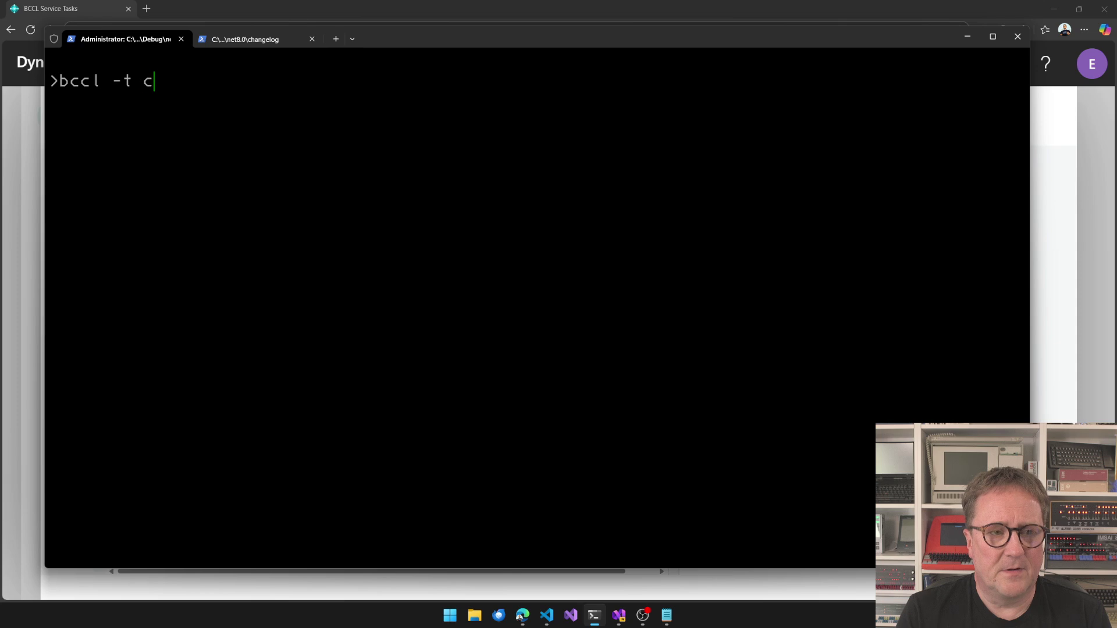
Run the CHANGELOG task for table 18 using changelog\Customer.mapping.json in sql format.
type("log ")
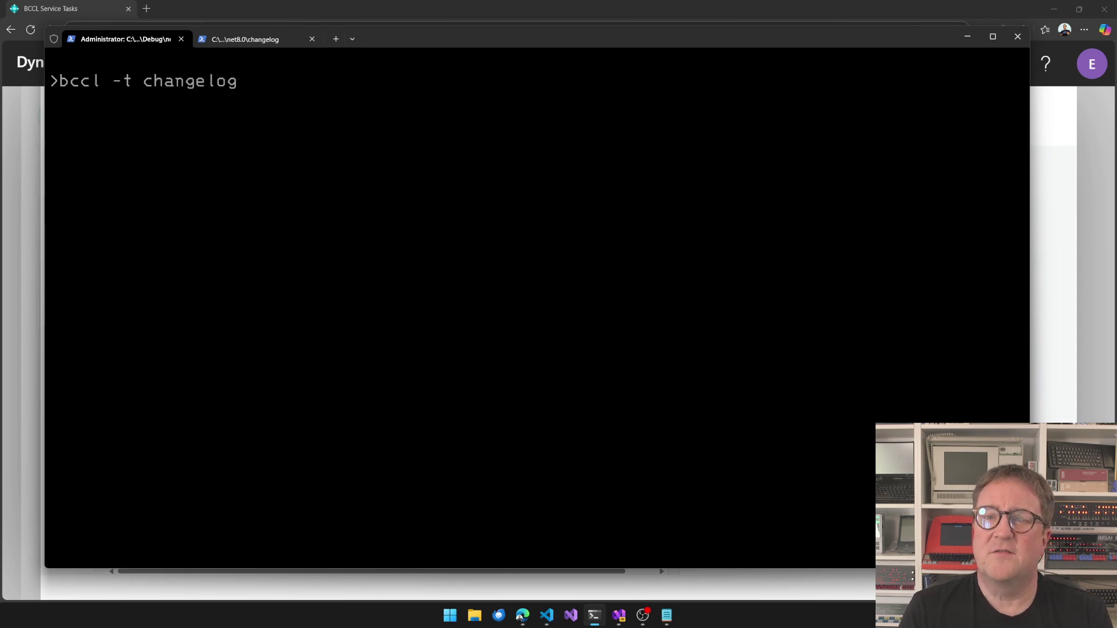
type("-s ")
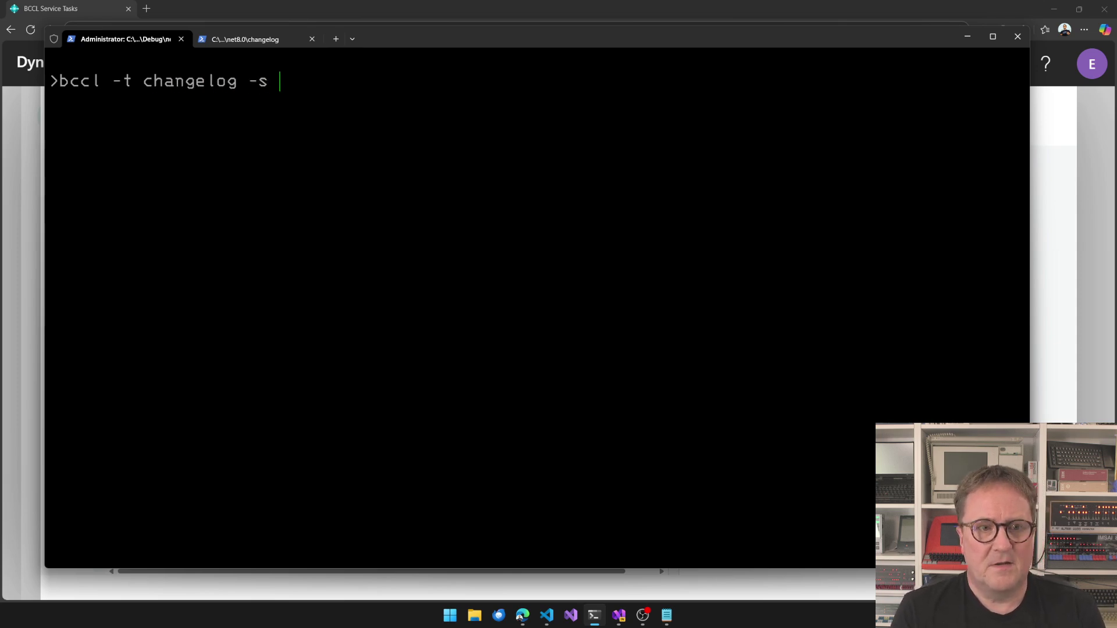
type("table=18")
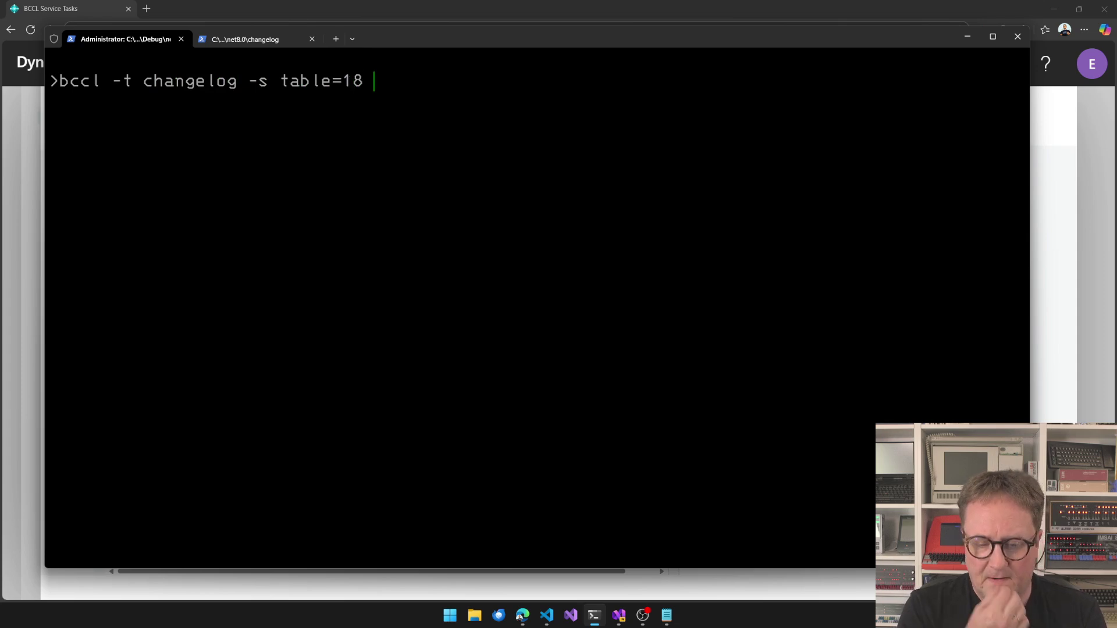
type(" -m change")
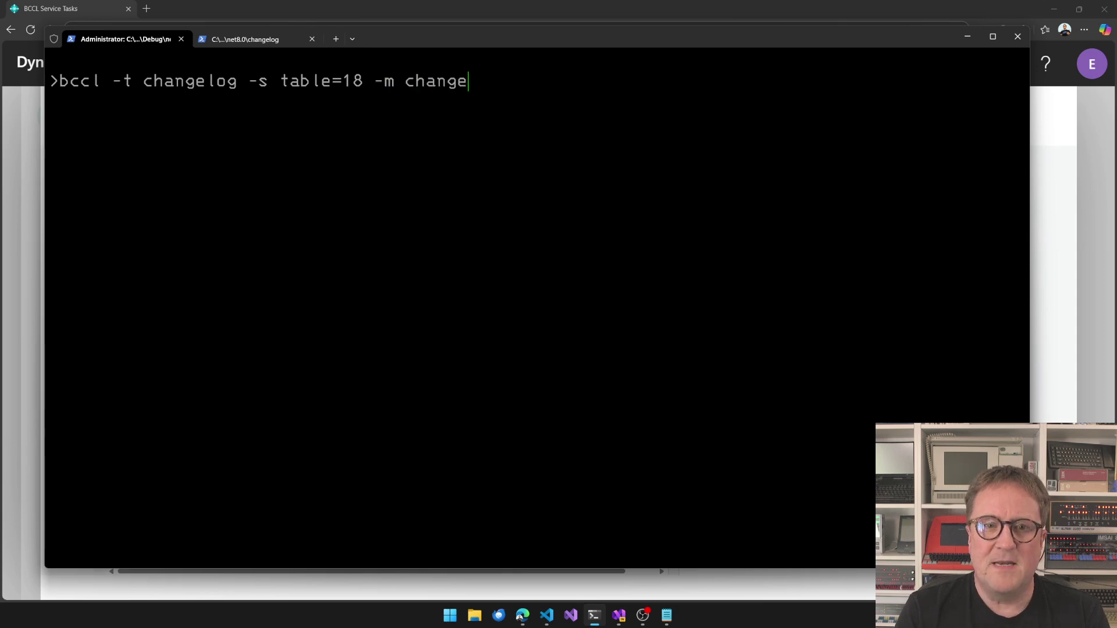
type("log\\m")
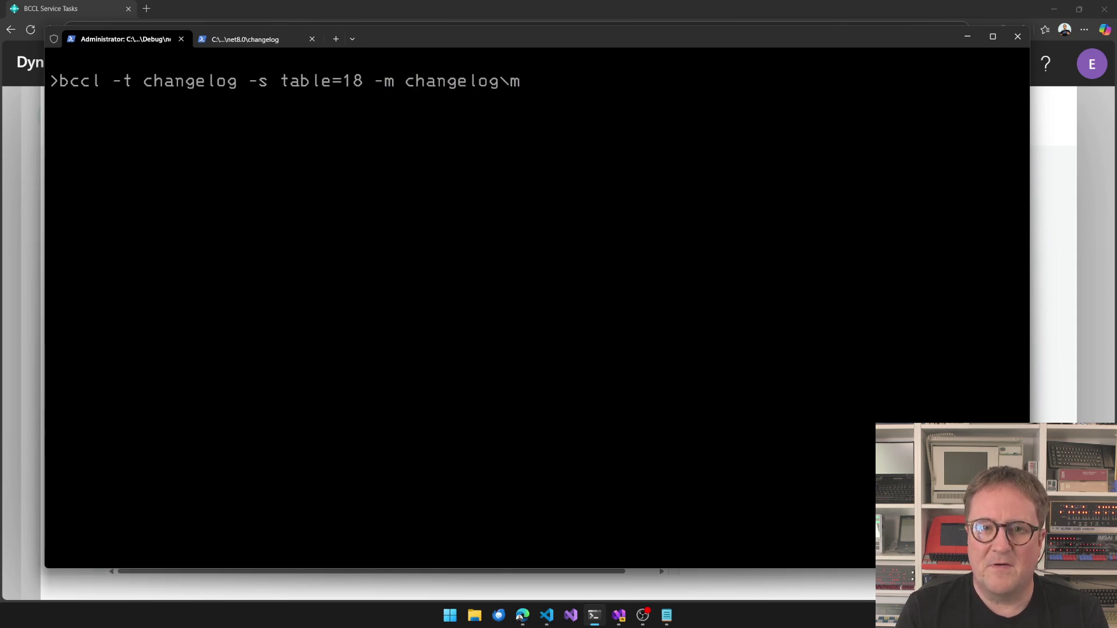
key("BackSpace")
key("BackSpace")
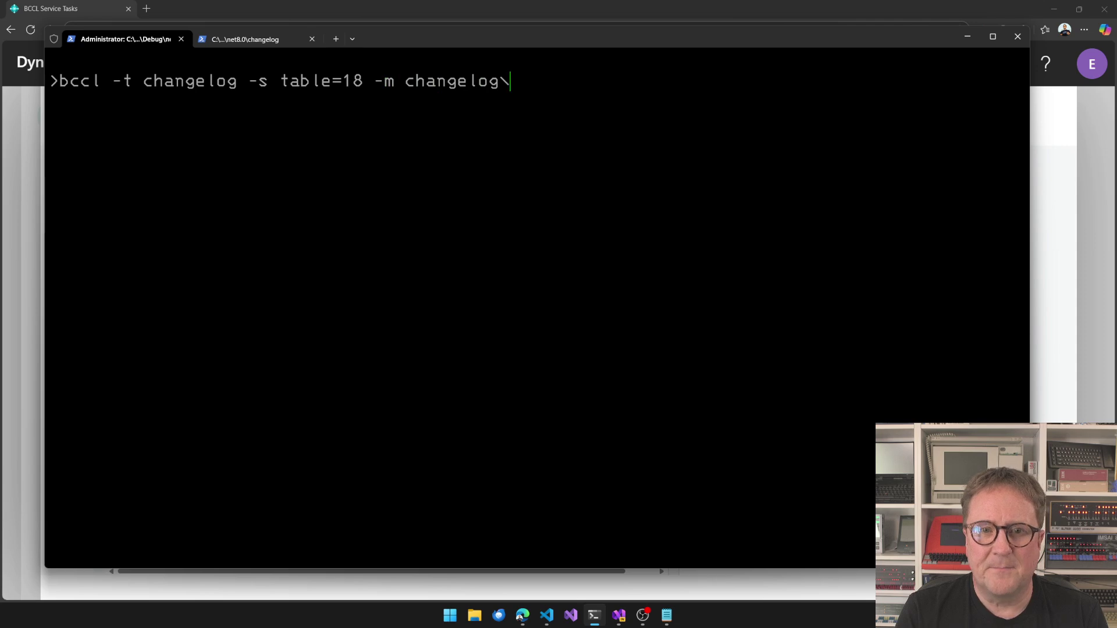
type("\\Customer.mapping.json")
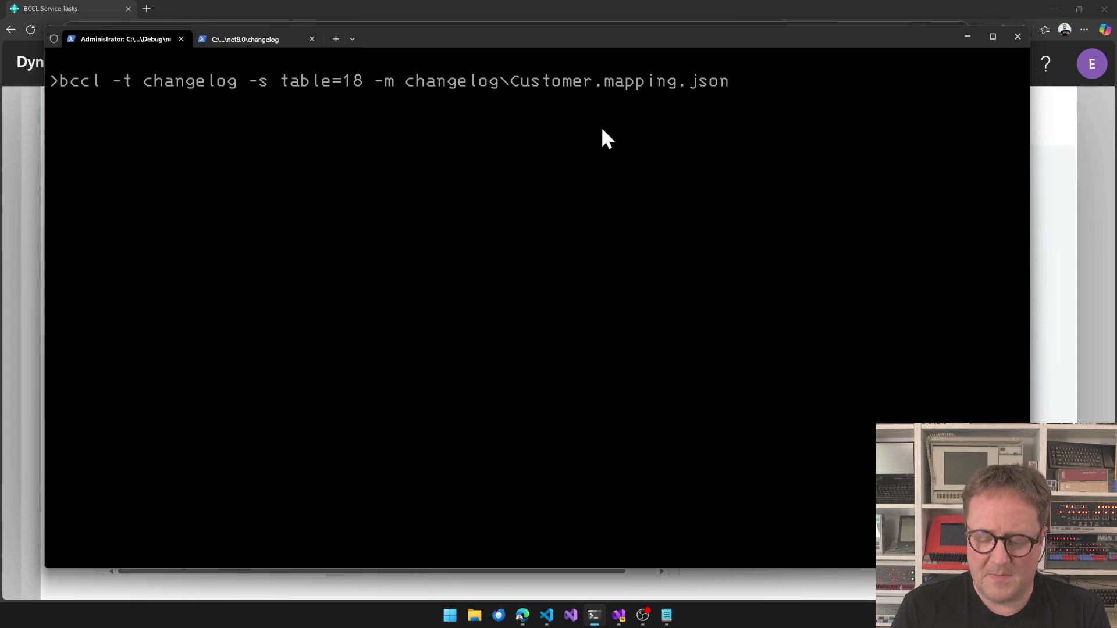
type("-f sql")
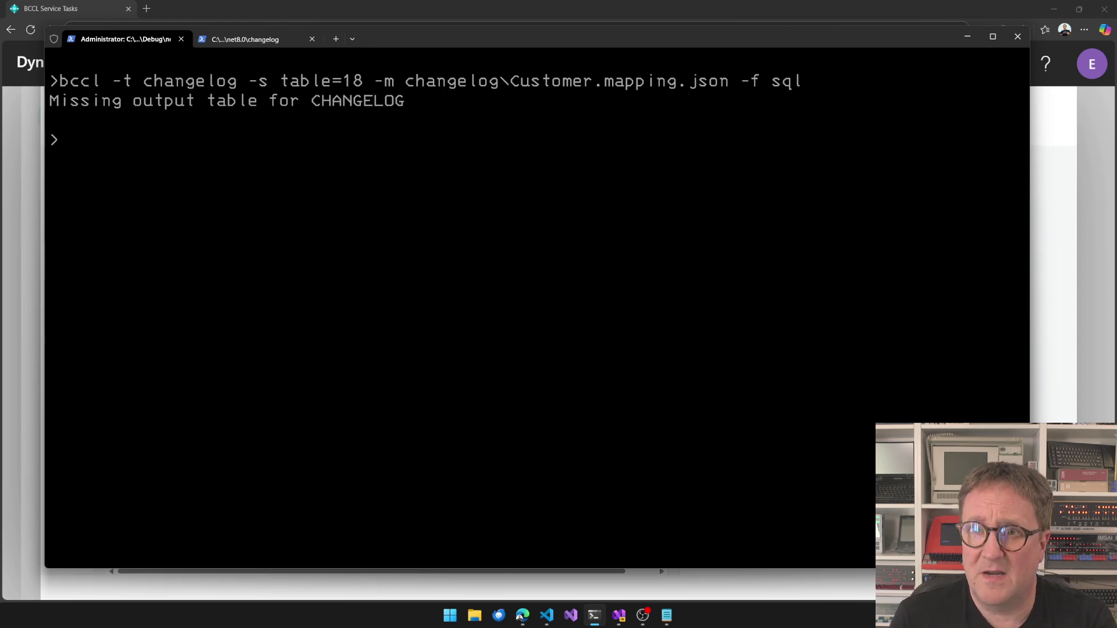
Rerun the changelog sync with -o Customer as the output table, updating 3 rows.
key("Up")
type("-")
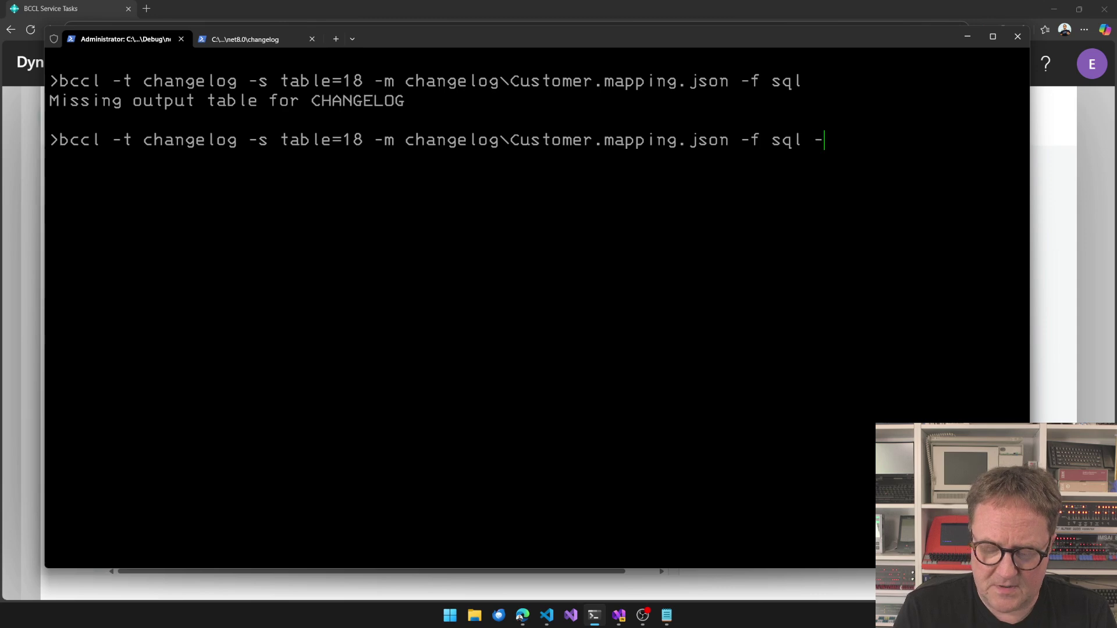
type("o c")
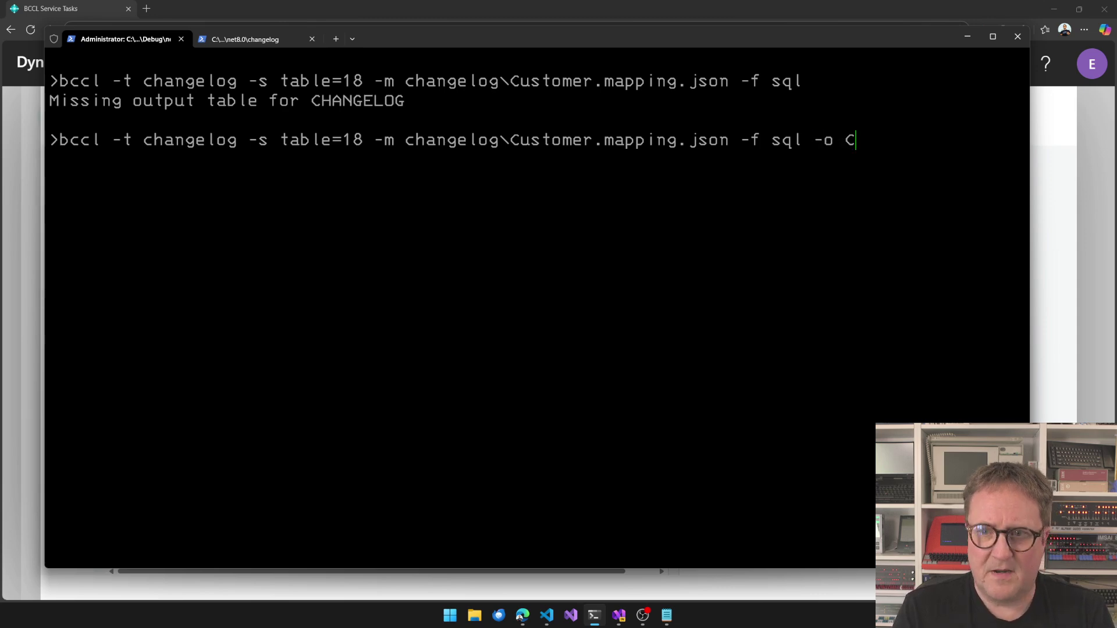
type("ustomer")
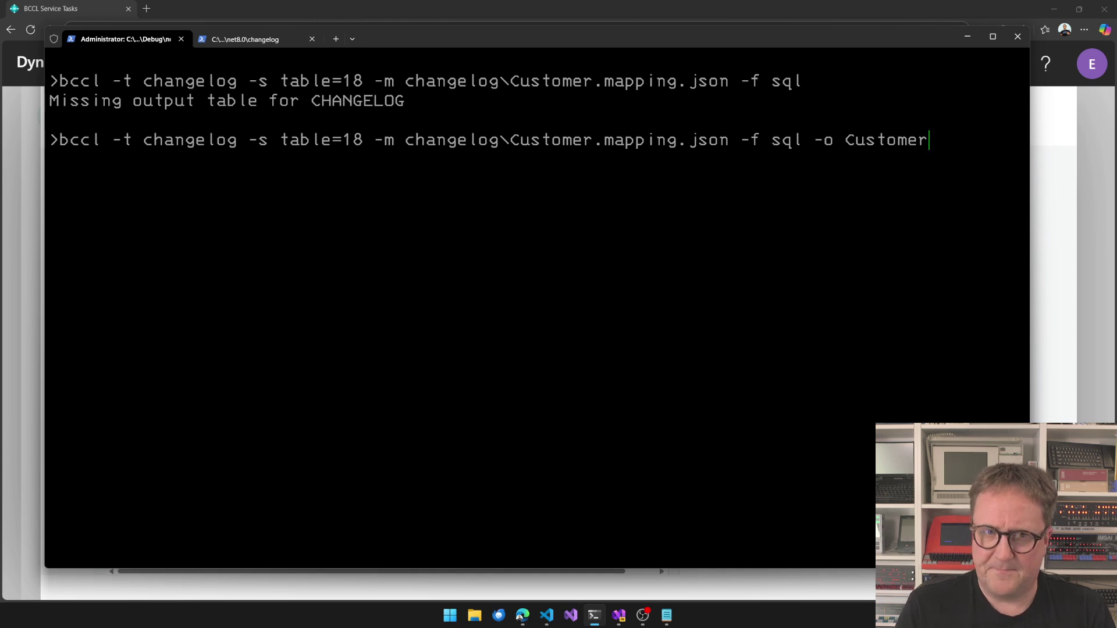
key("Return")
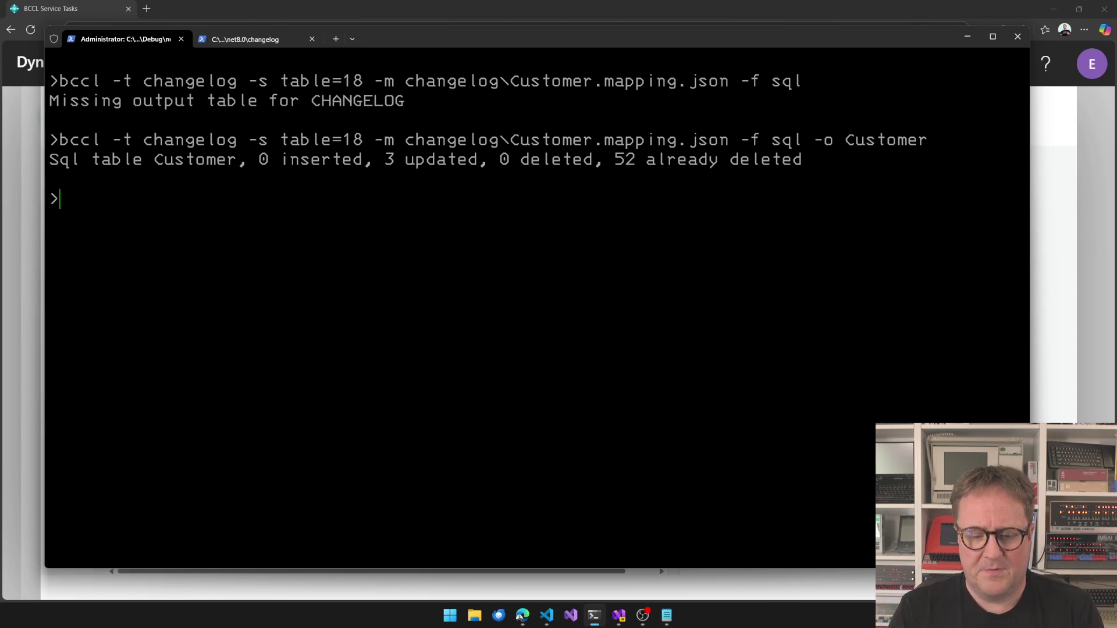
Set customer C00850's Address 2 to 'On a road'.
key("alt+Tab")
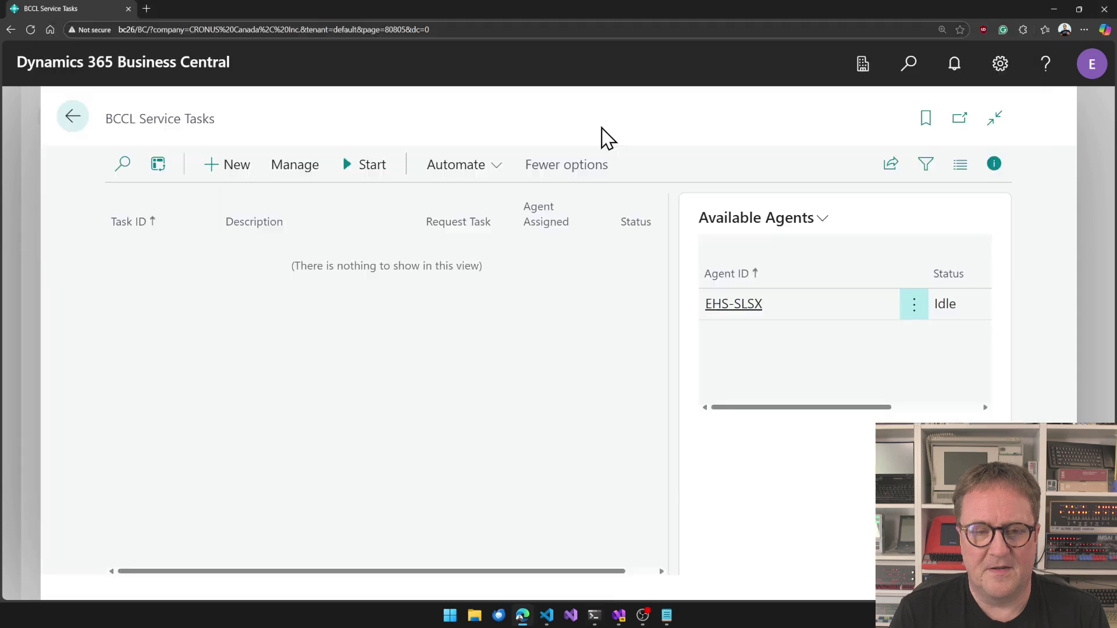
key("alt+q")
type("customer")
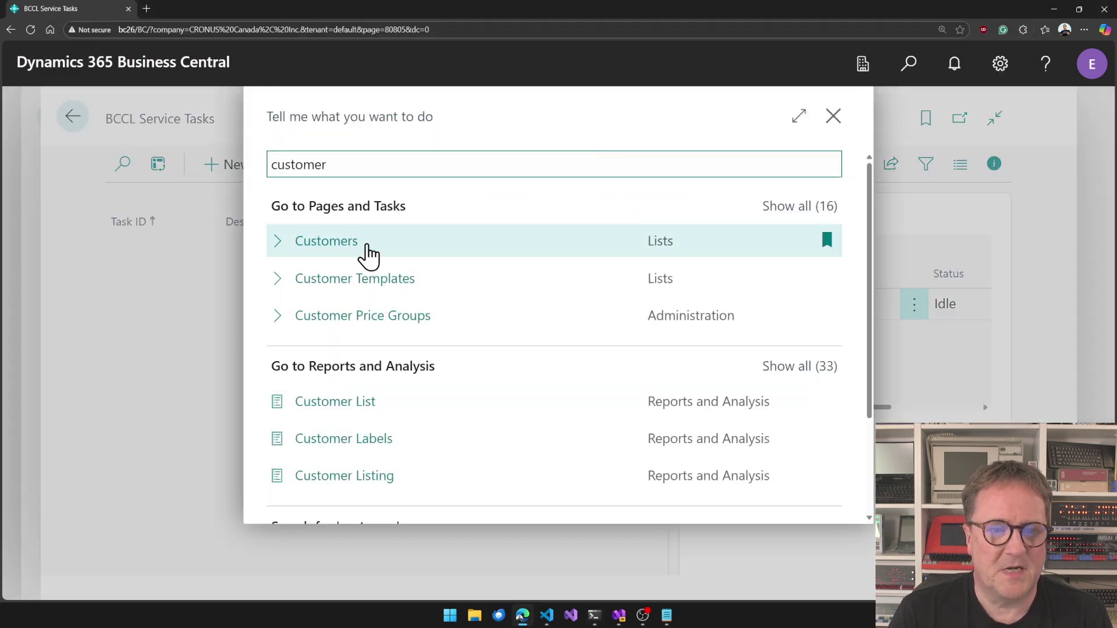
left_click(348, 263)
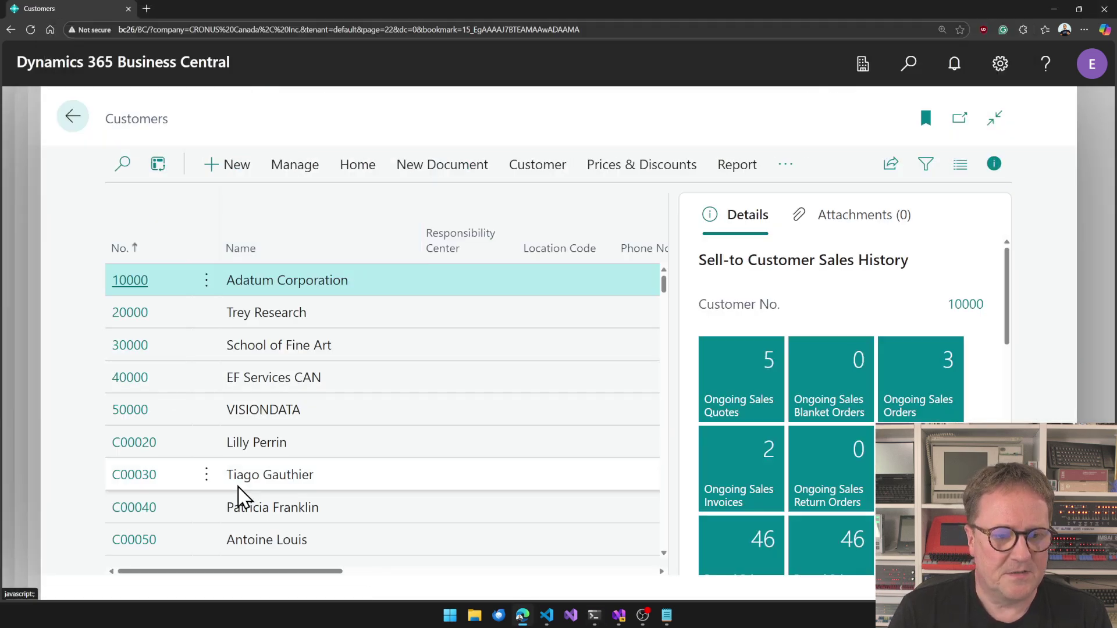
scroll(242, 494, "down", 20)
scroll(239, 493, "down", 2)
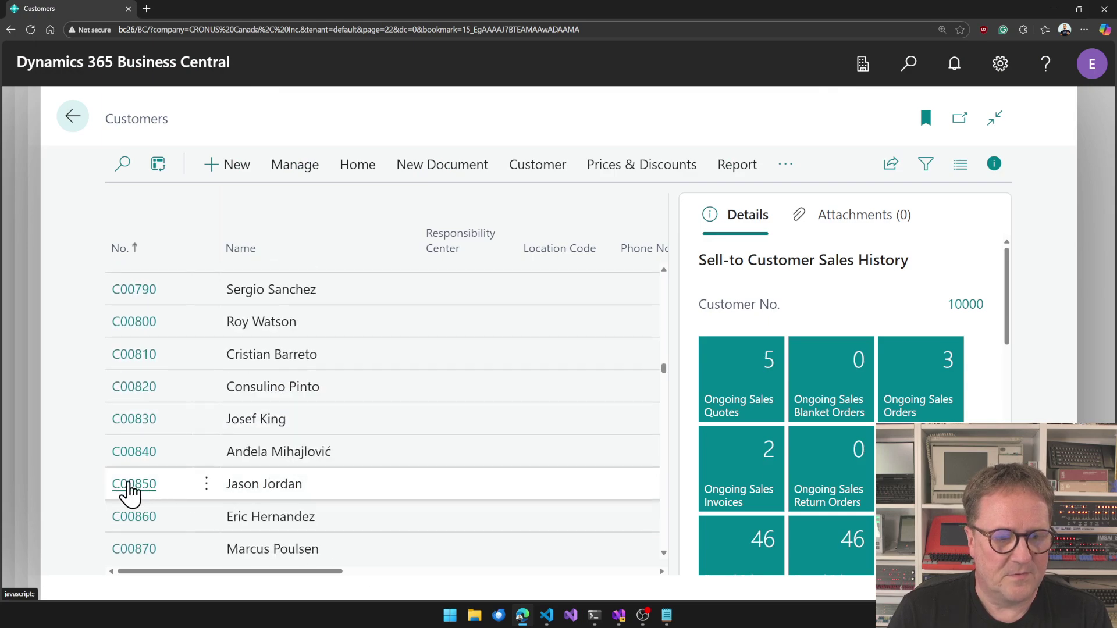
left_click(129, 483)
scroll(265, 497, "down", 5)
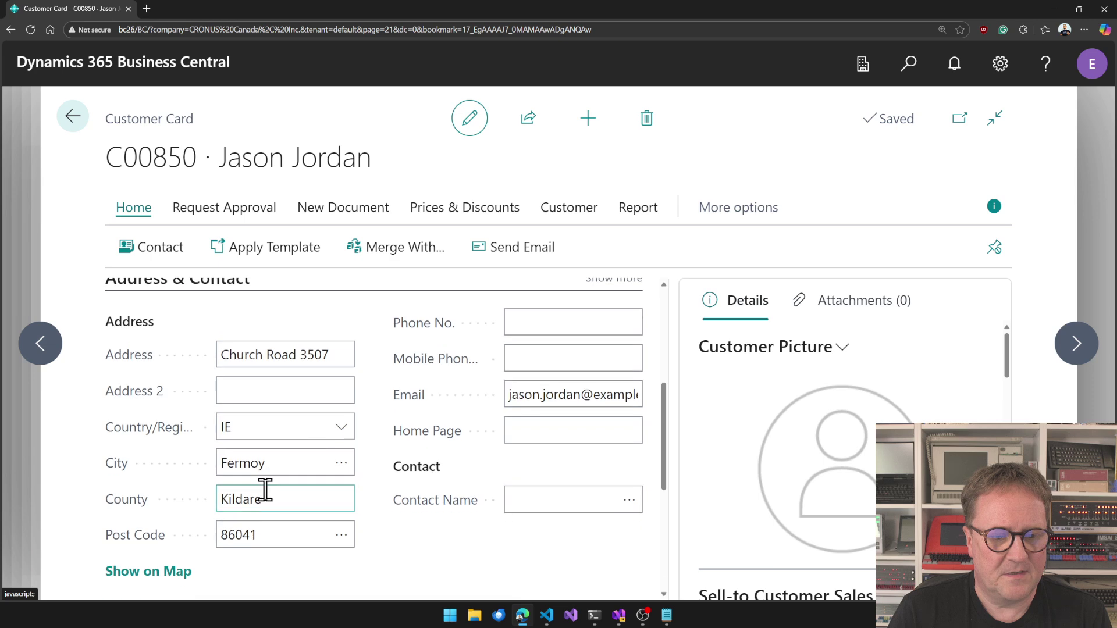
left_click(286, 388)
type("On a road")
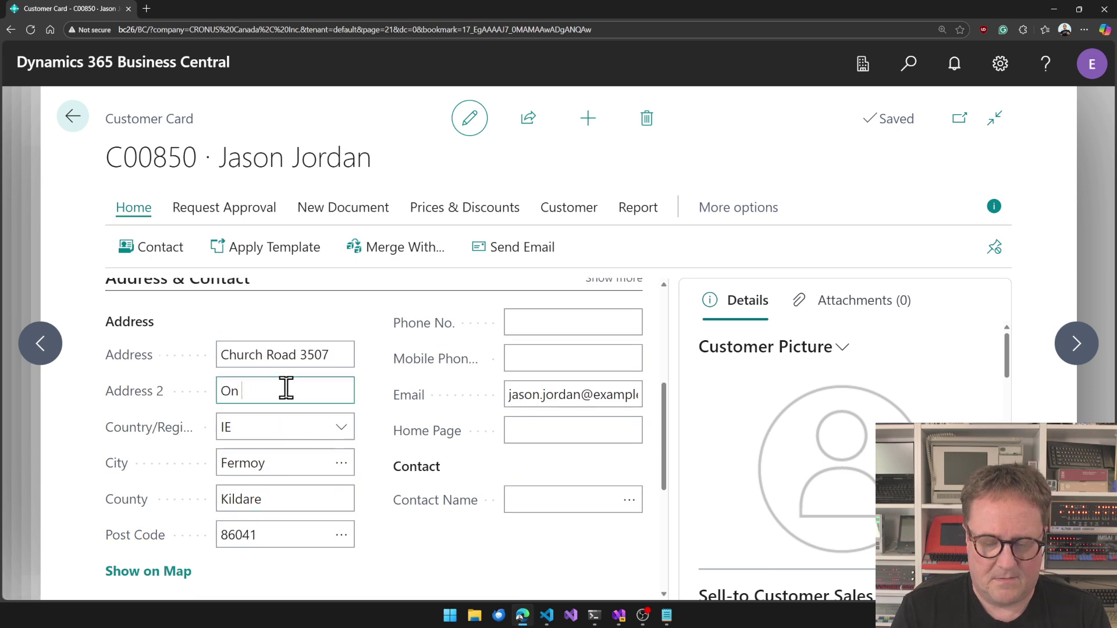
key("Tab")
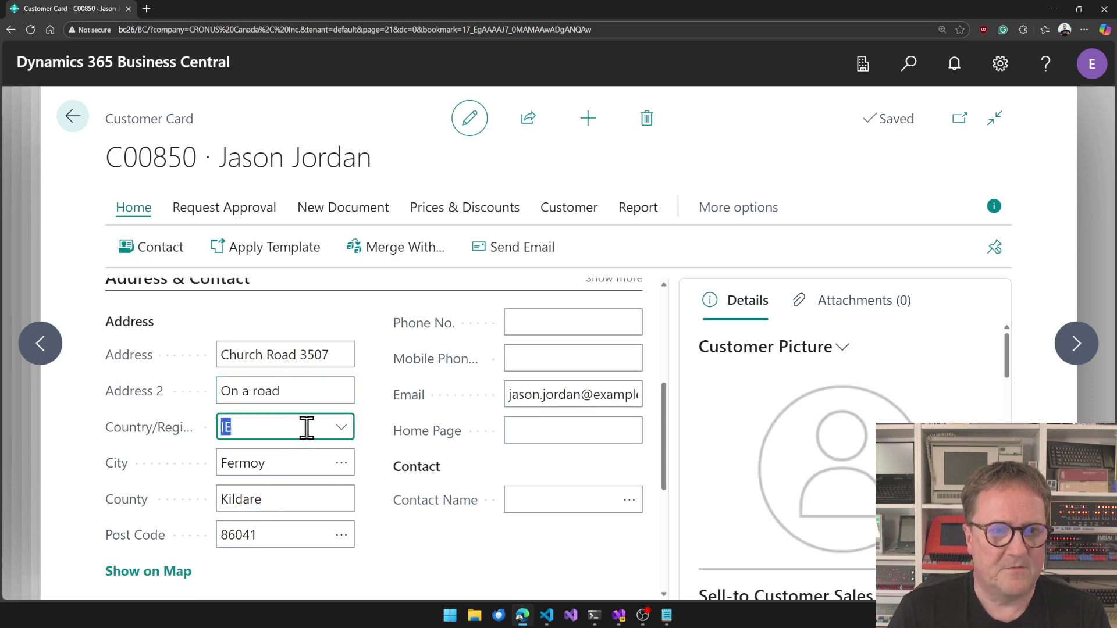
Delete customer C00860 from the Customers list, confirming with Yes.
key("Escape")
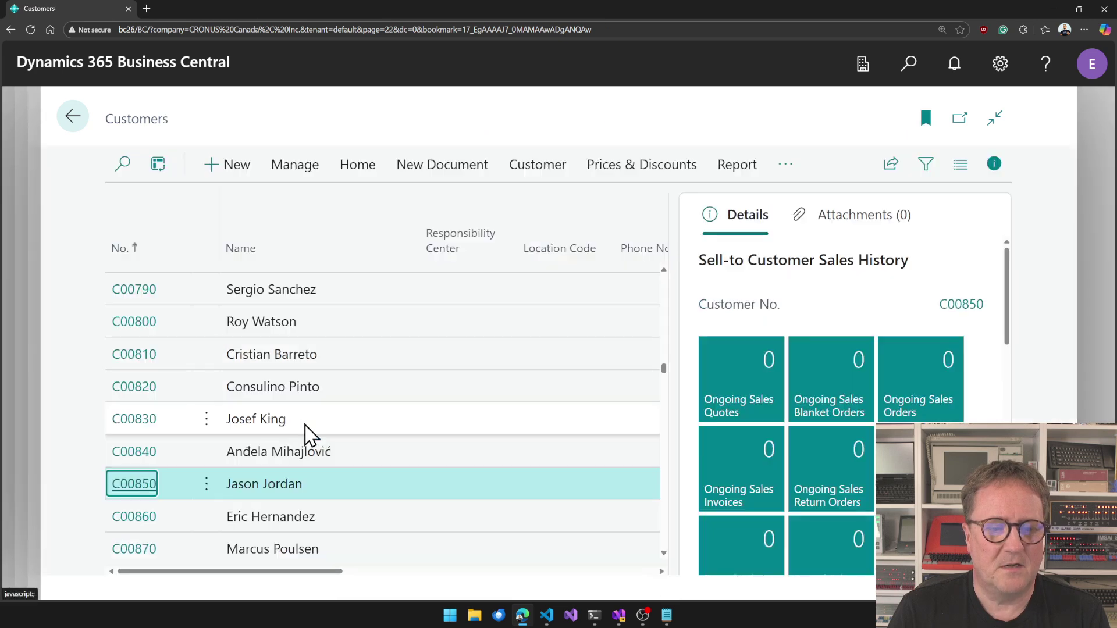
left_click(206, 518)
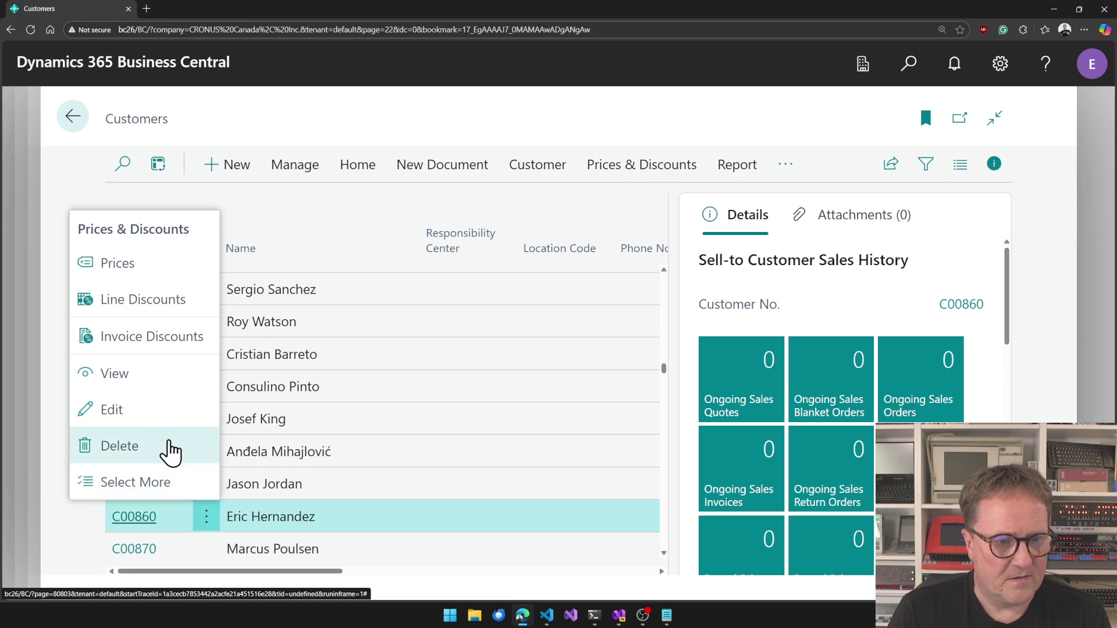
left_click(169, 449)
left_click(644, 392)
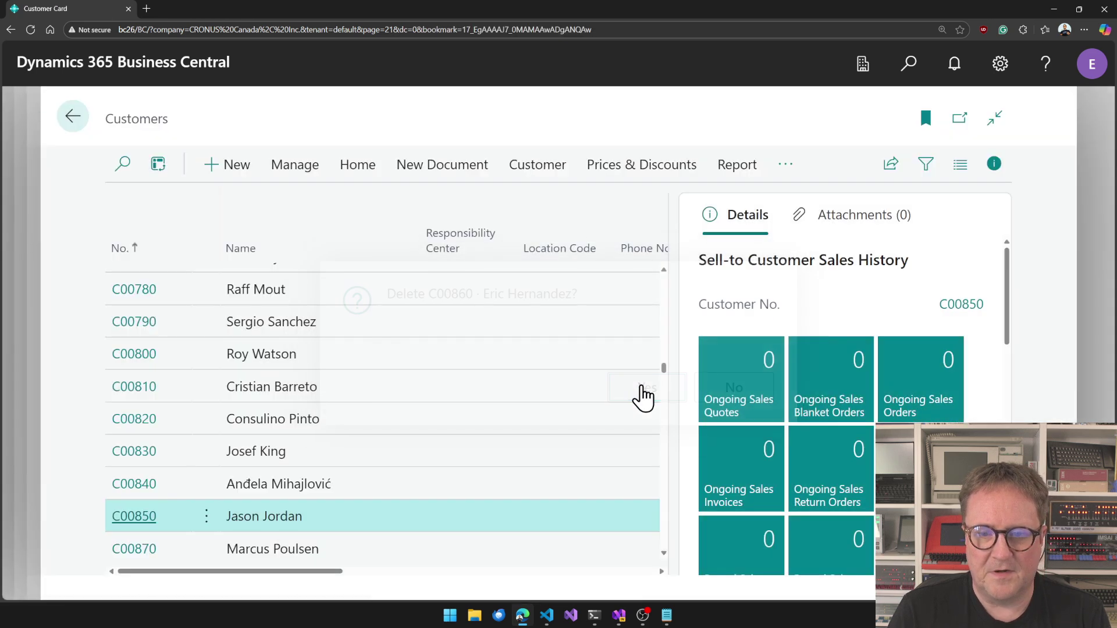
key("alt+Tab")
key("Up")
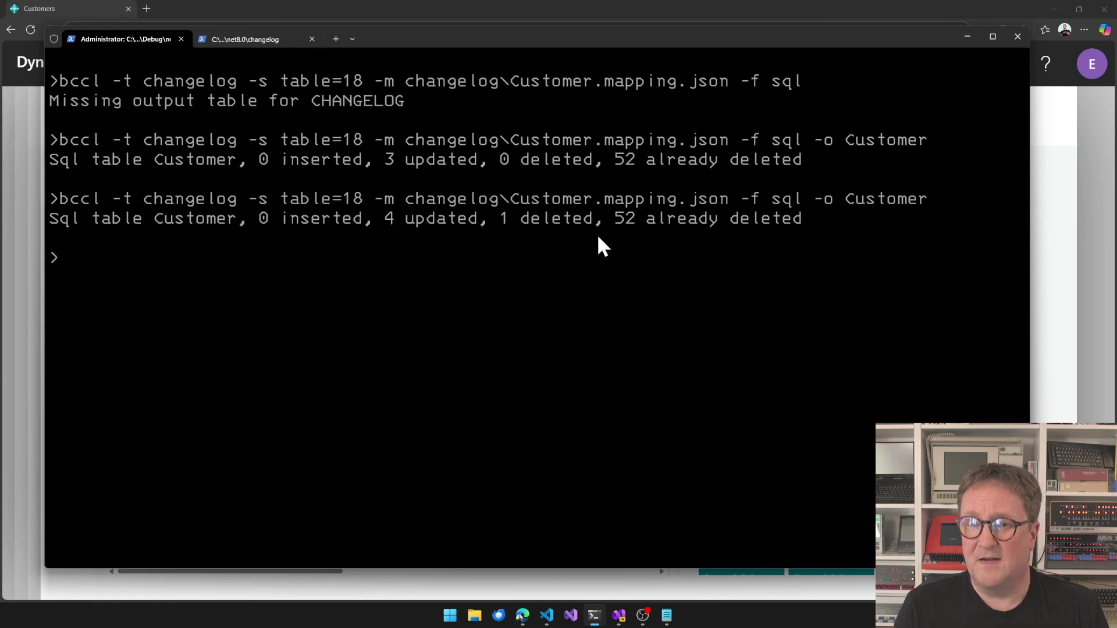
Recall the bccl changelog sync command to rerun it.
key("Up")
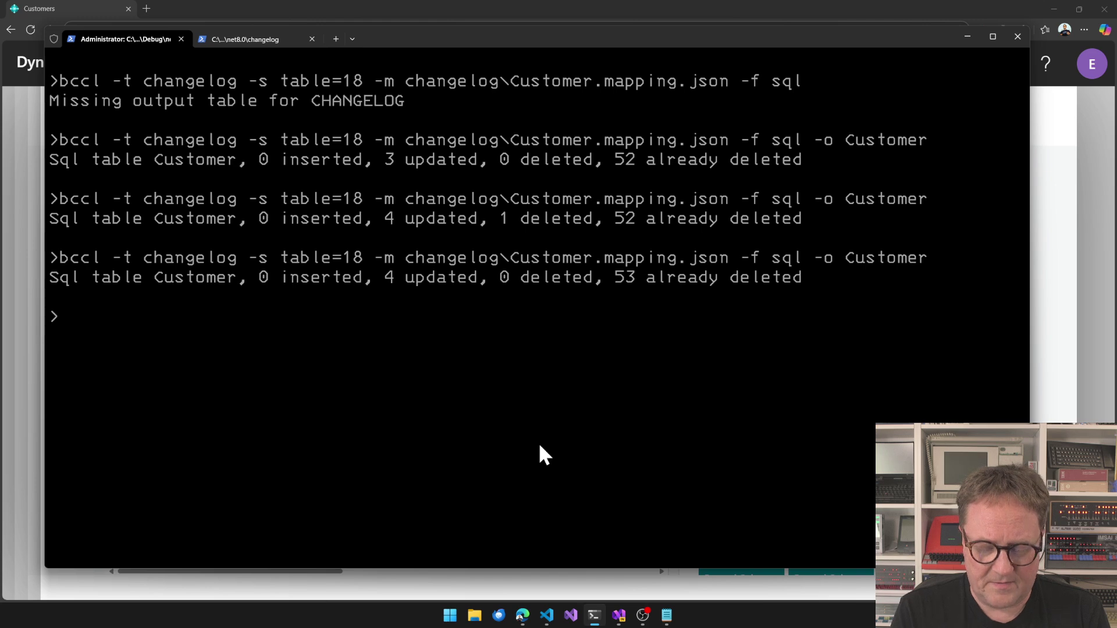
Rename bccl_service.json.old back to bccl_service.json.
type("ren bccl")
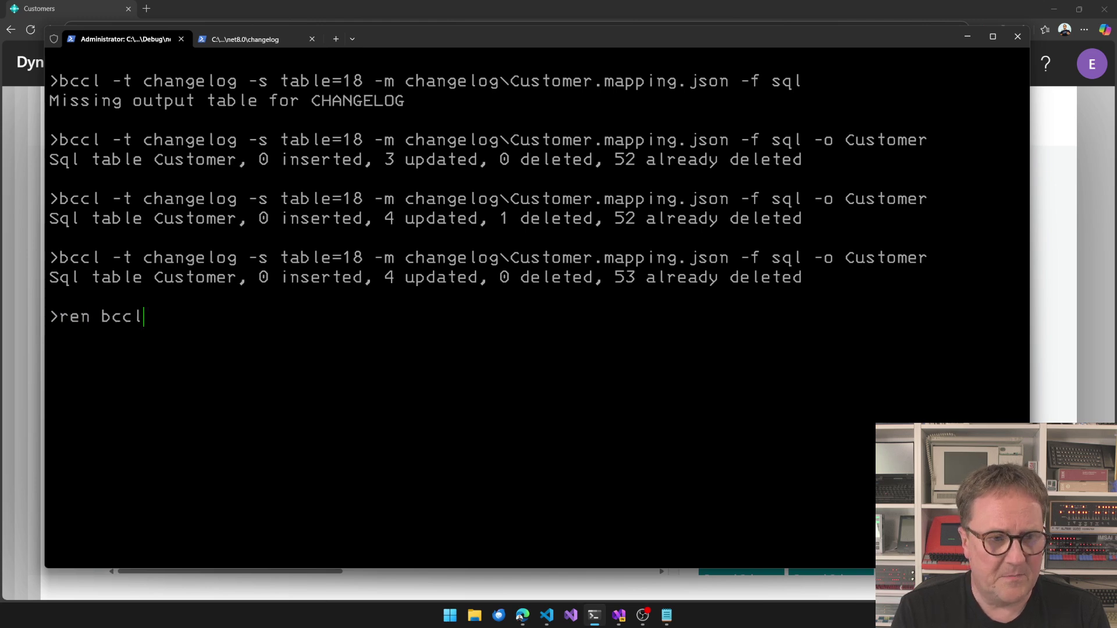
type("_service.json.old bccl_")
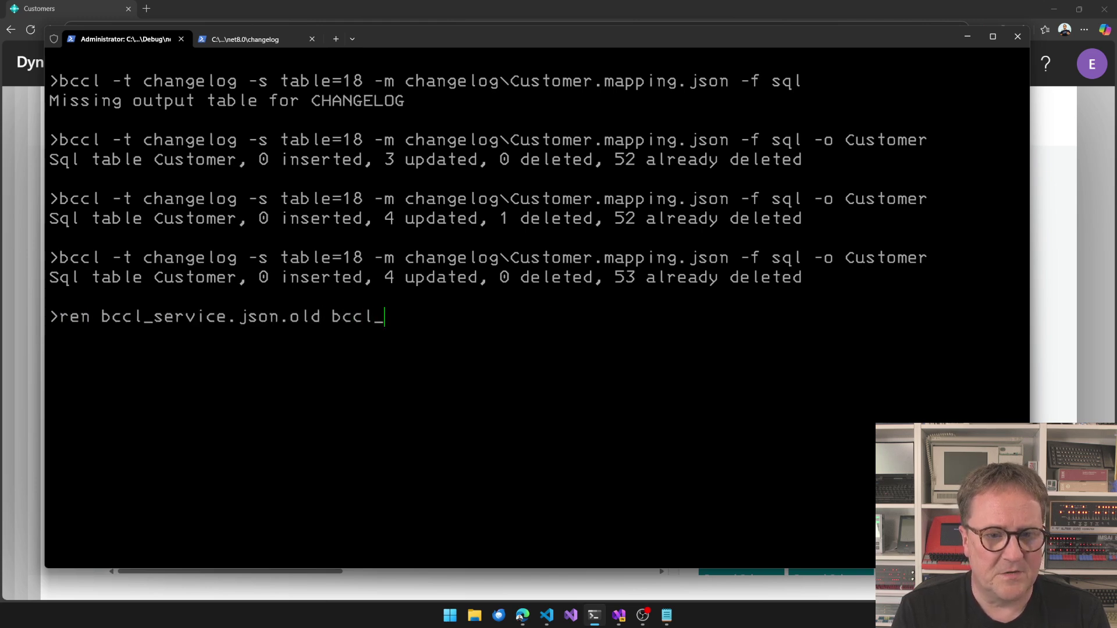
key("Tab")
key("BackSpace")
key("BackSpace")
key("BackSpace")
key("BackSpace")
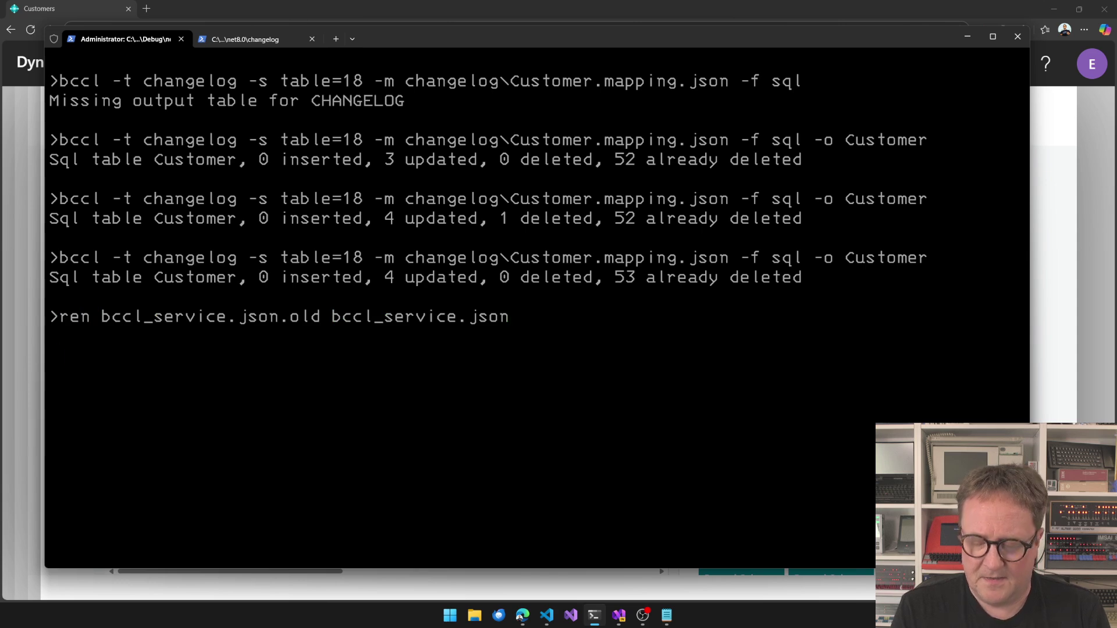
Display the bccl_service.json settings, then start BCCL as a listening service agent.
type("ty")
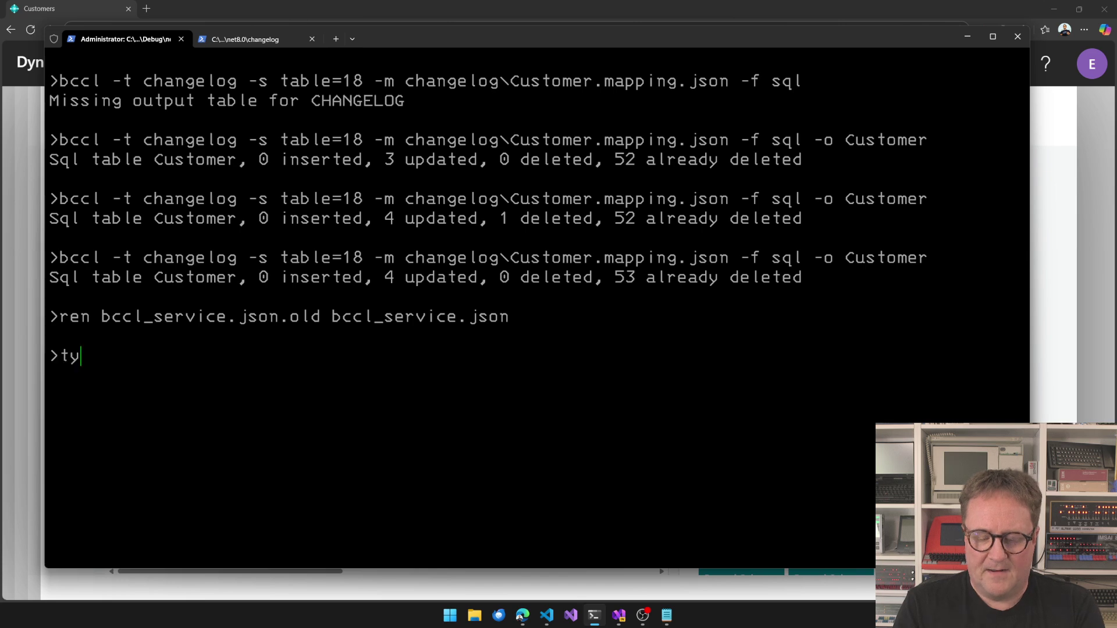
type("pe bccl_server")
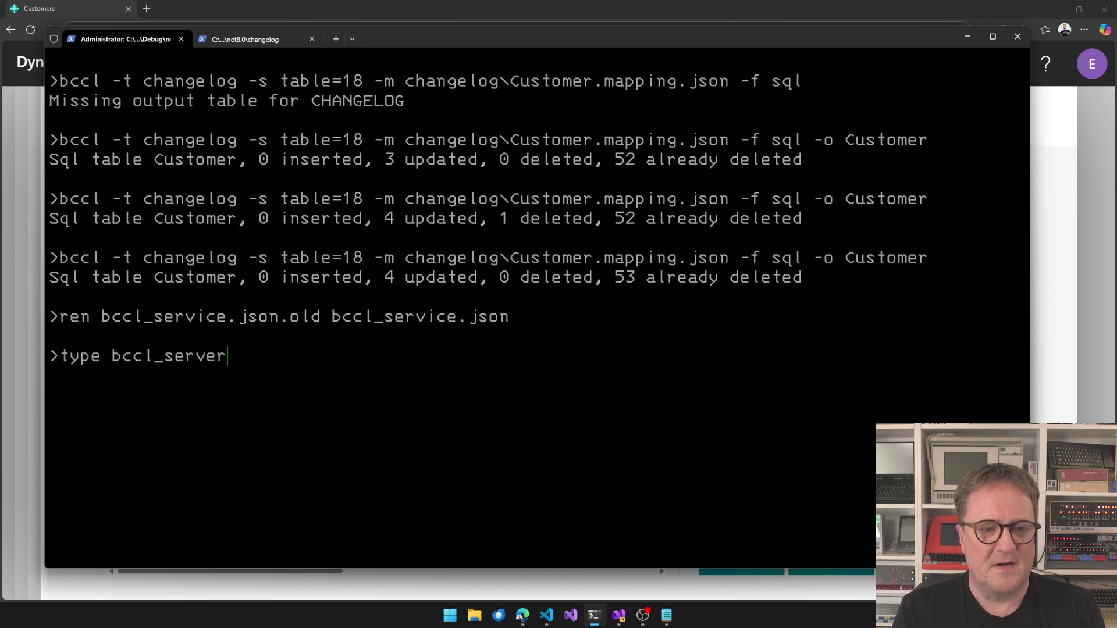
key("BackSpace")
key("Tab")
key("Return")
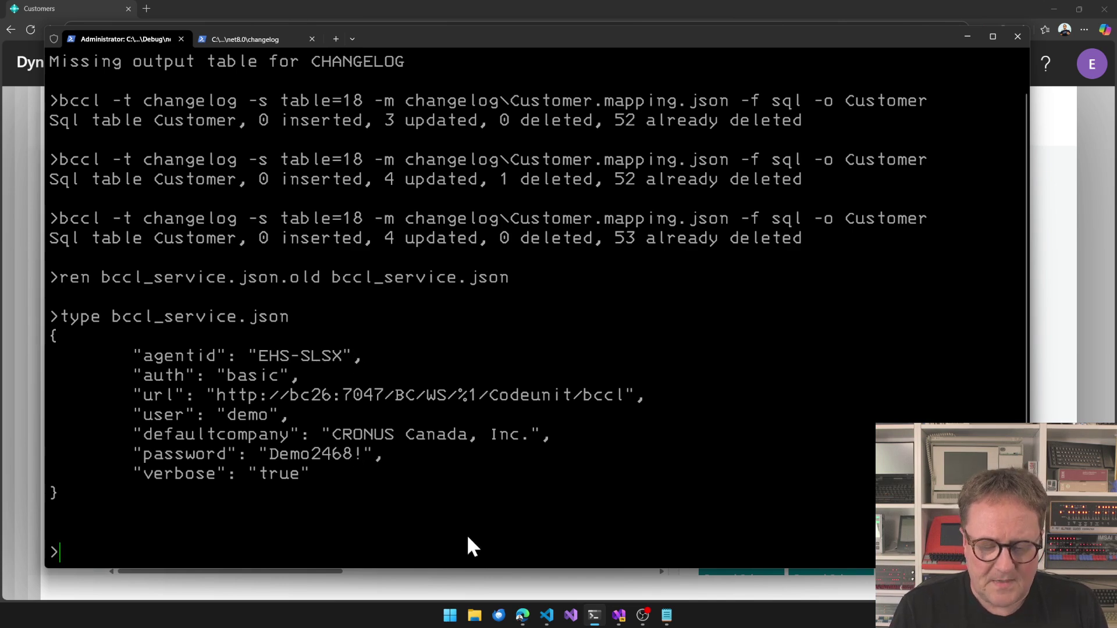
type("bccl")
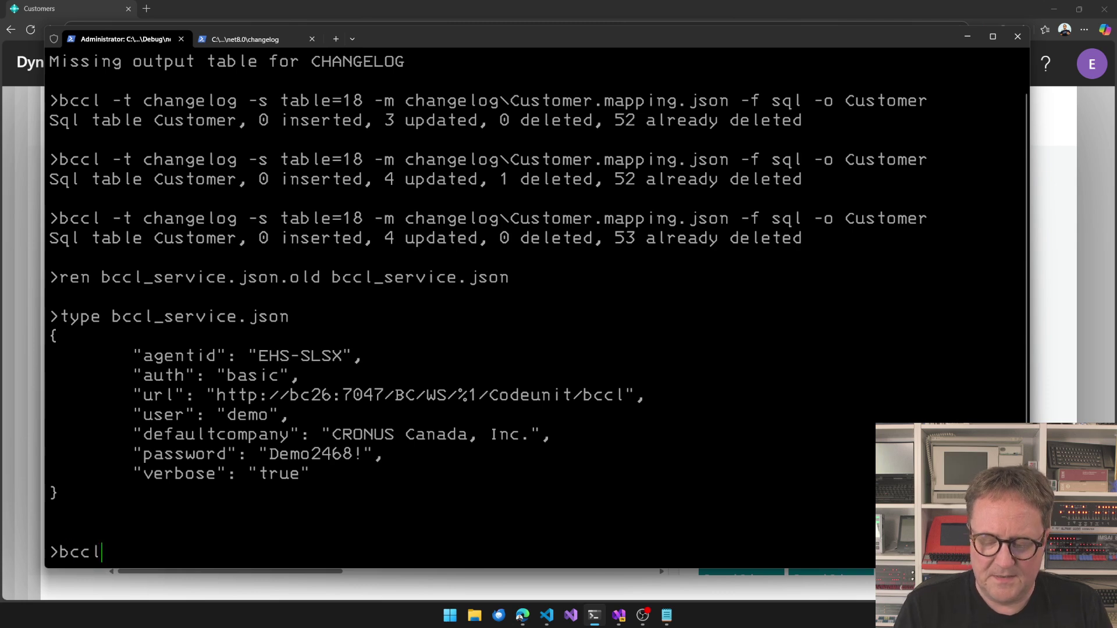
key("Return")
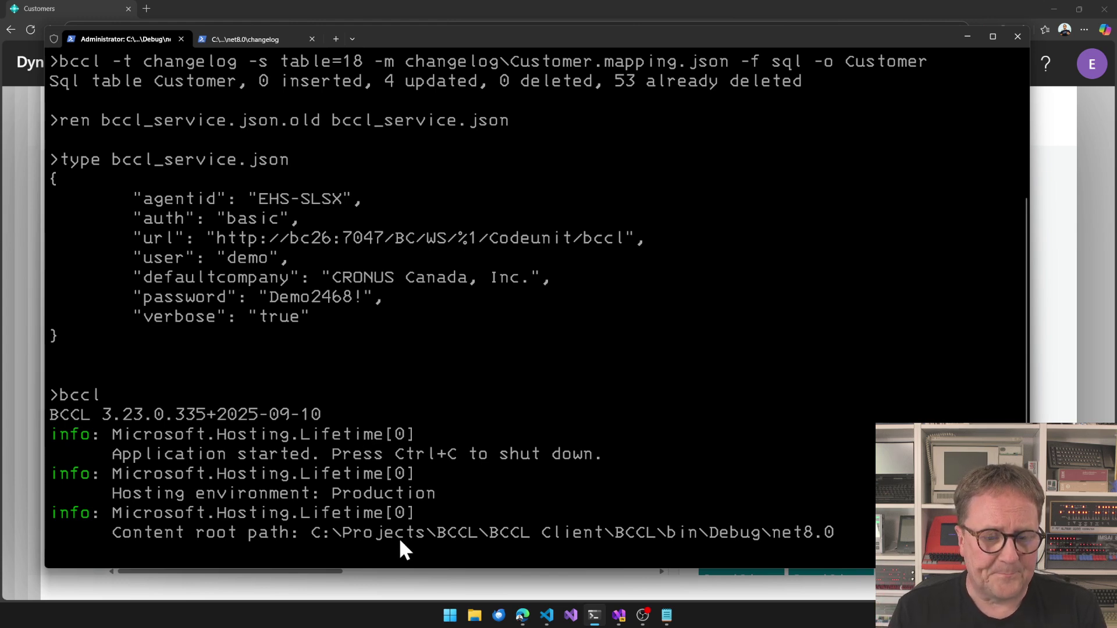
Return to the main BCCL page and open Service Tasks, showing agent EHS-SLSX idle with no tasks.
left_click(370, 587)
key("Escape")
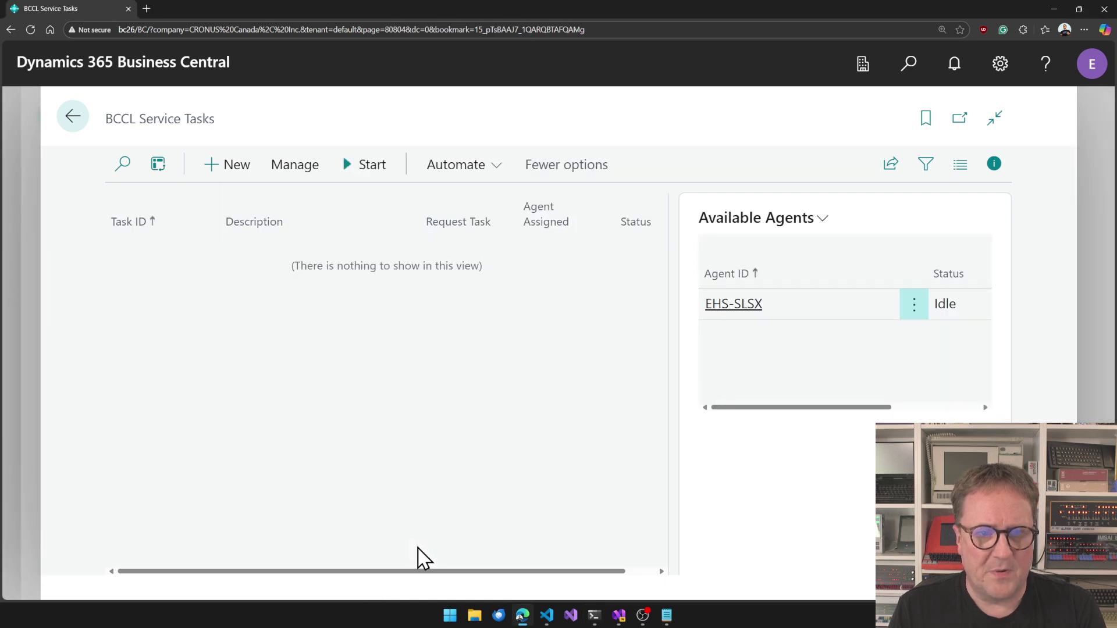
key("Escape")
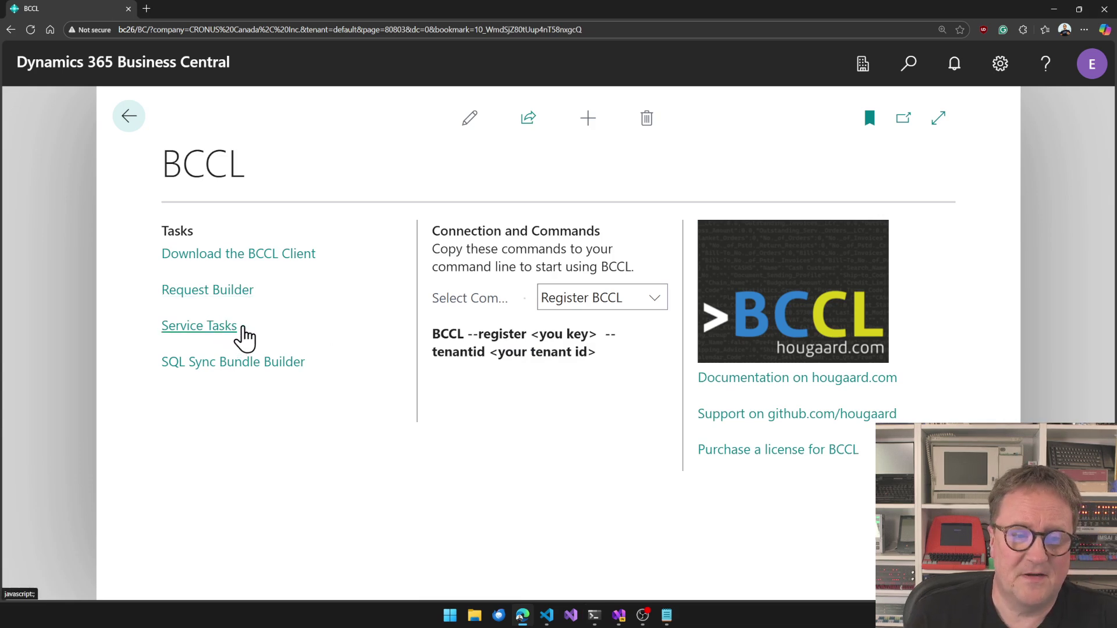
left_click(222, 329)
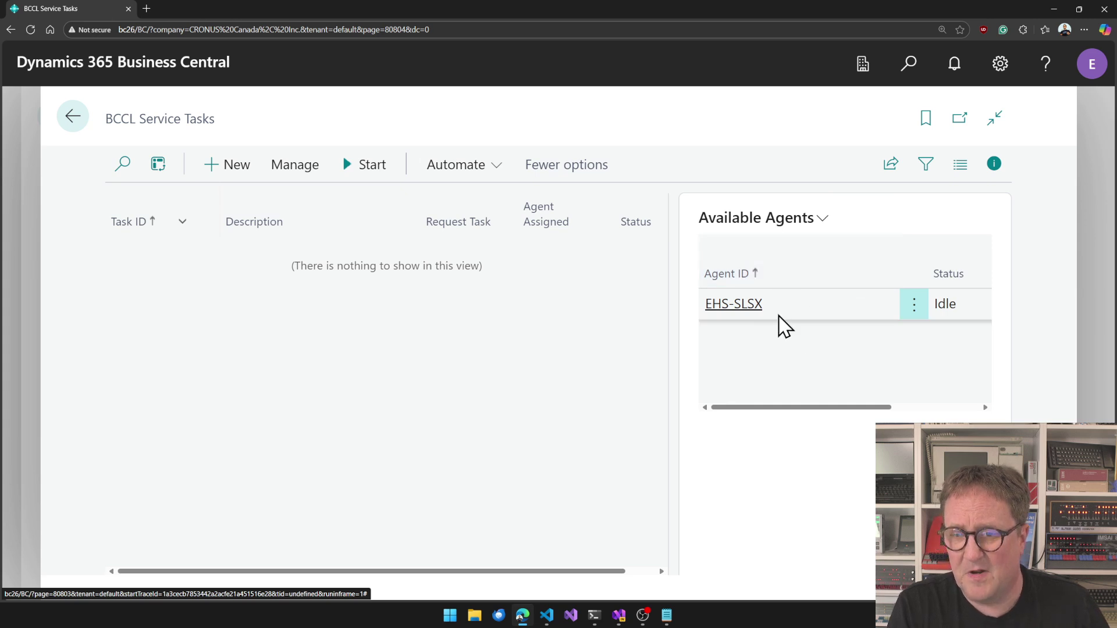
scroll(880, 308, "right", 3)
right_click(880, 307)
left_click(823, 325)
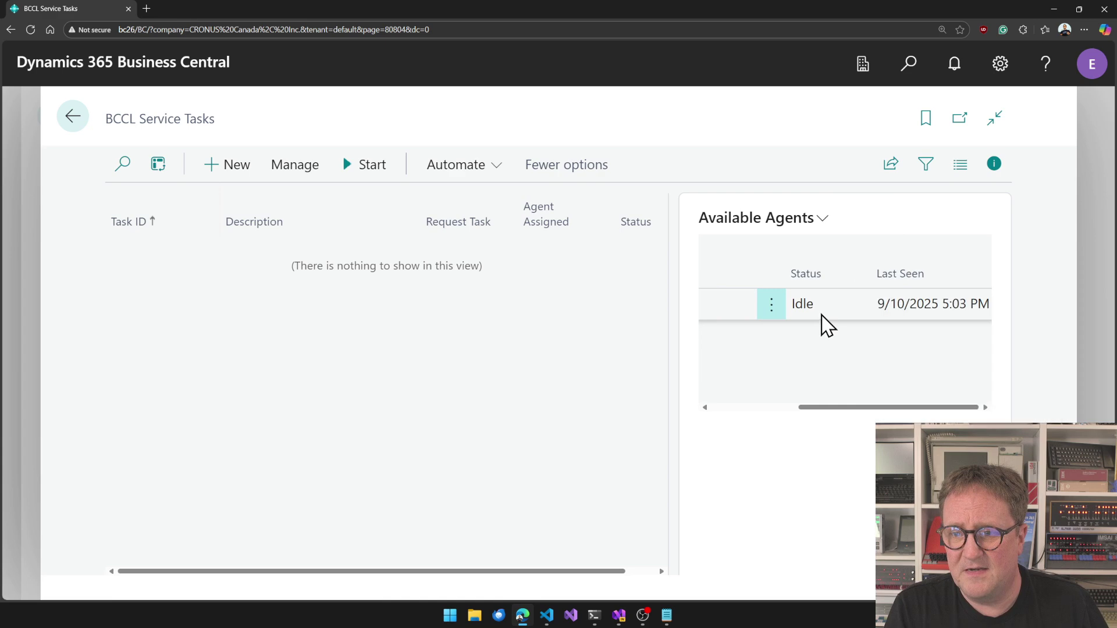
scroll(848, 322, "left", 3)
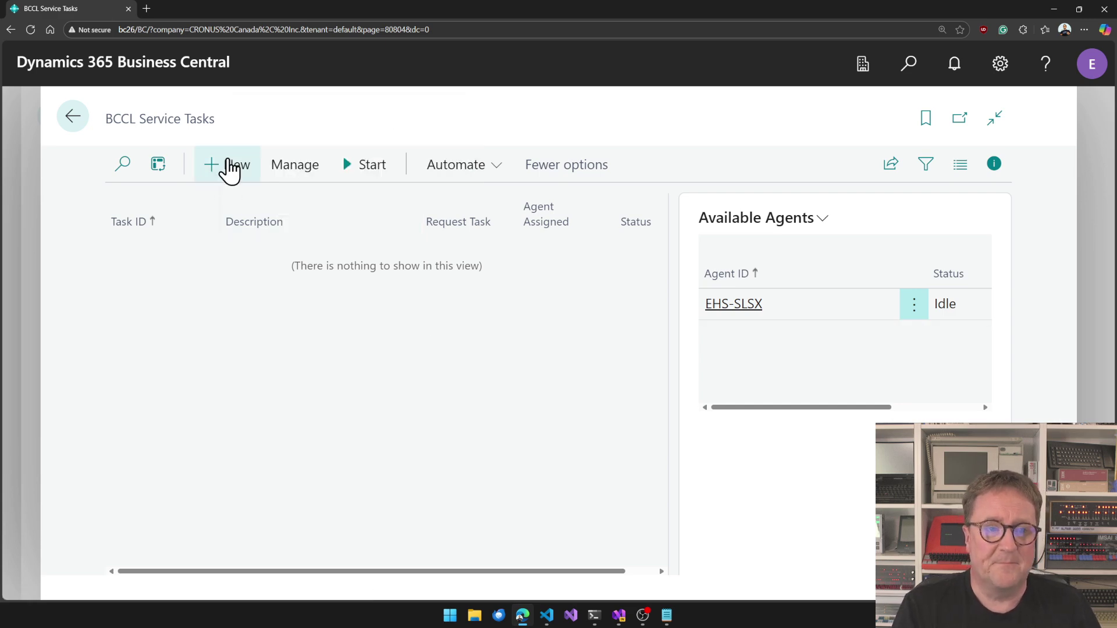
Create service task TEST1 with a customer changelog description.
left_click(229, 167)
type("test1")
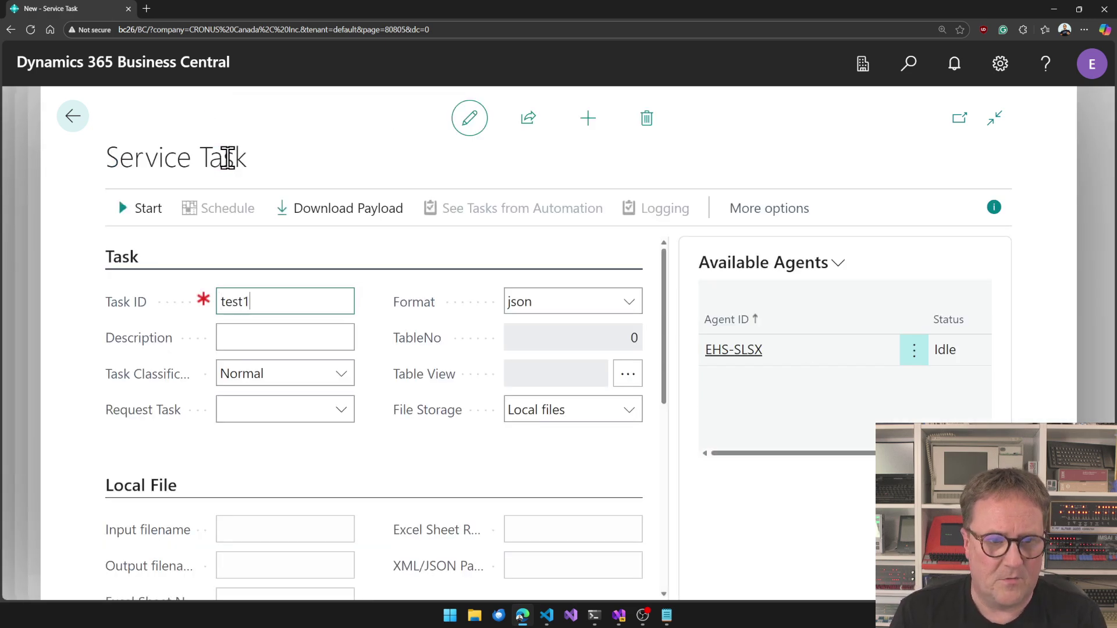
key("Tab")
type("customer")
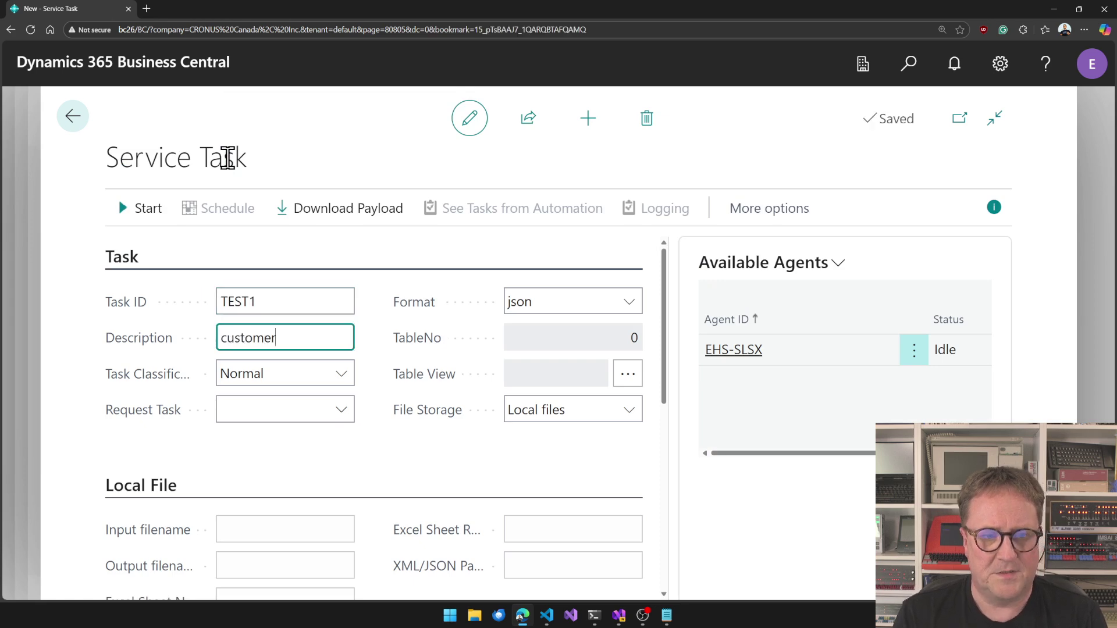
type(" changeslog")
key("BackSpace")
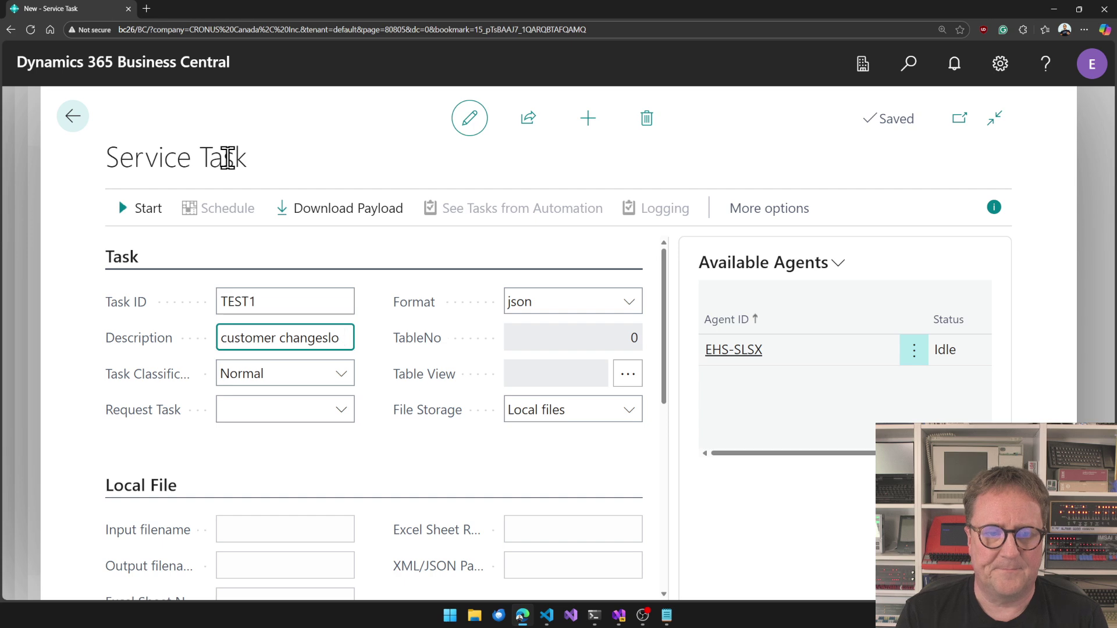
type("log")
key("Tab")
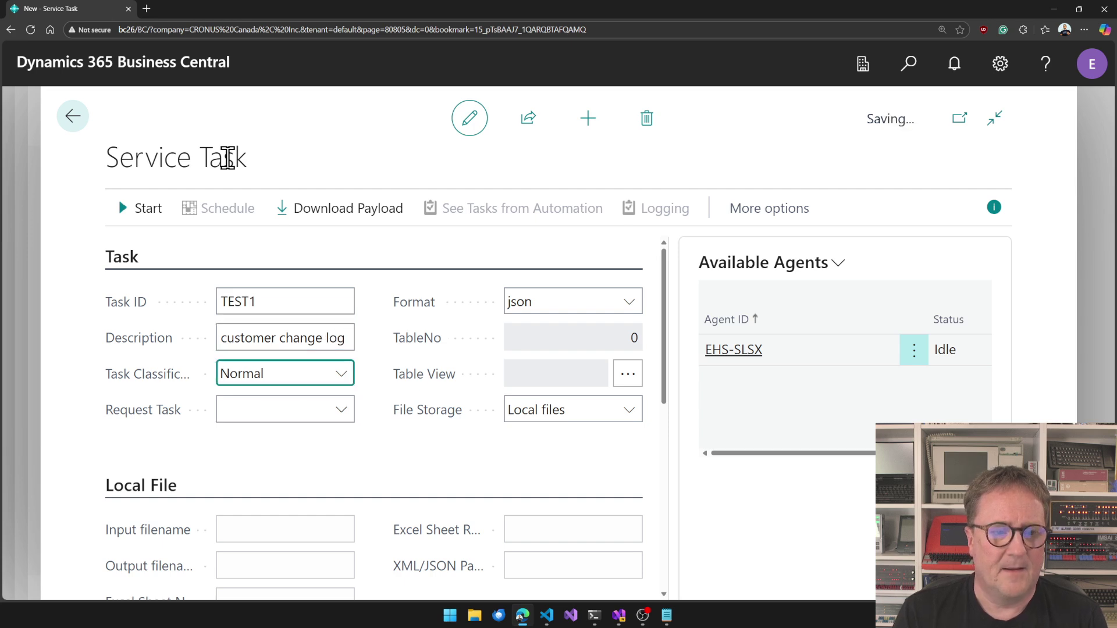
Set TEST1's request task to CHANGELOG, format sql, and TableNo 18.
left_click(307, 403)
left_click(342, 411)
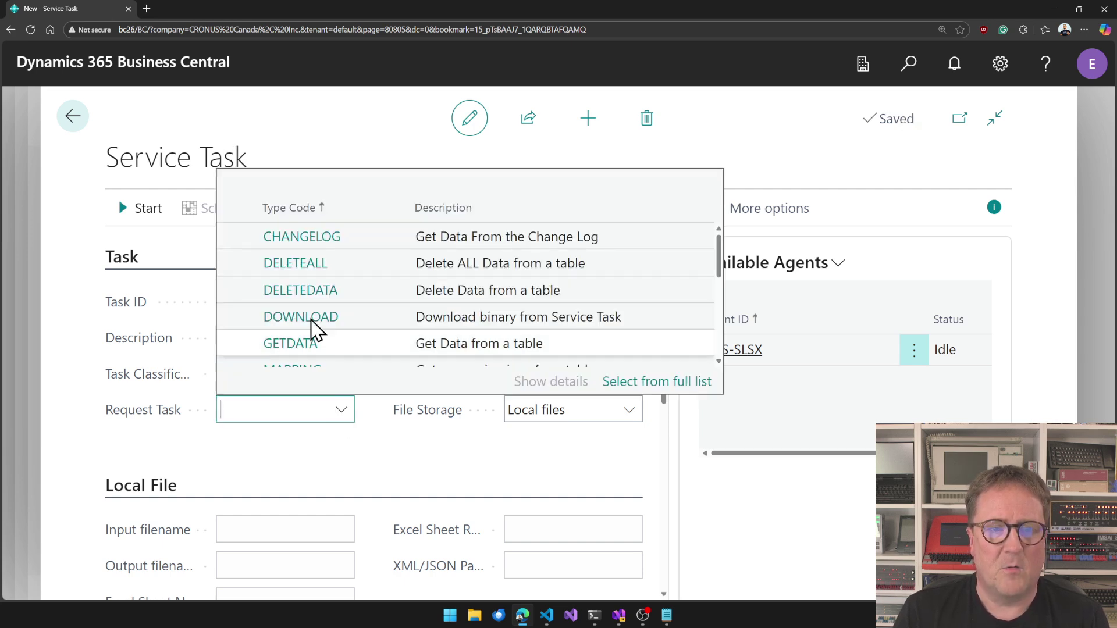
left_click(308, 251)
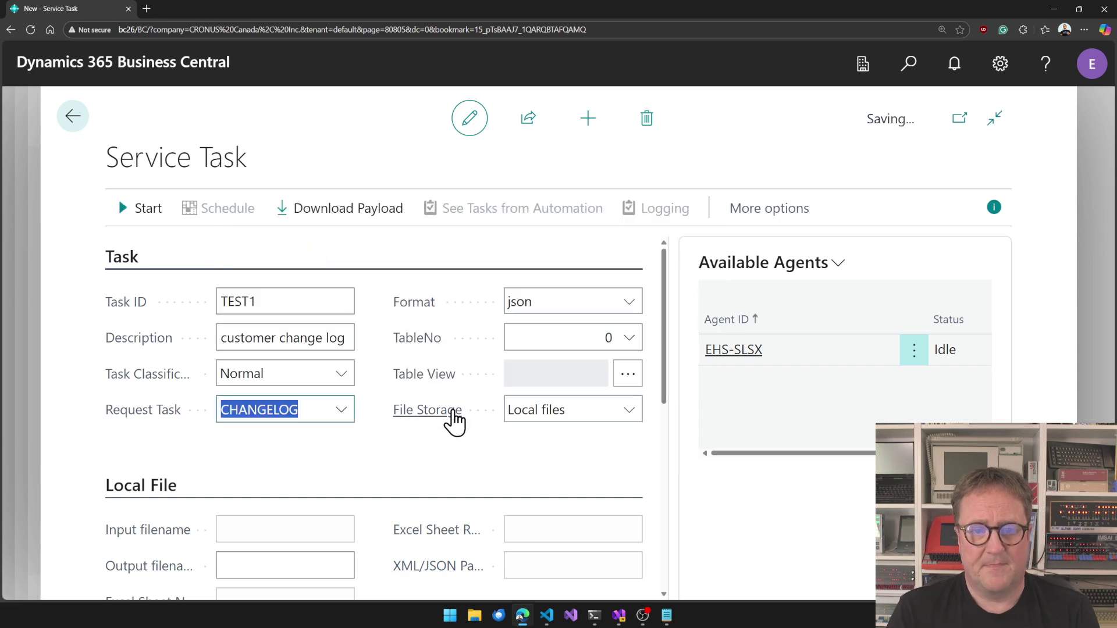
left_click(559, 300)
left_click(547, 412)
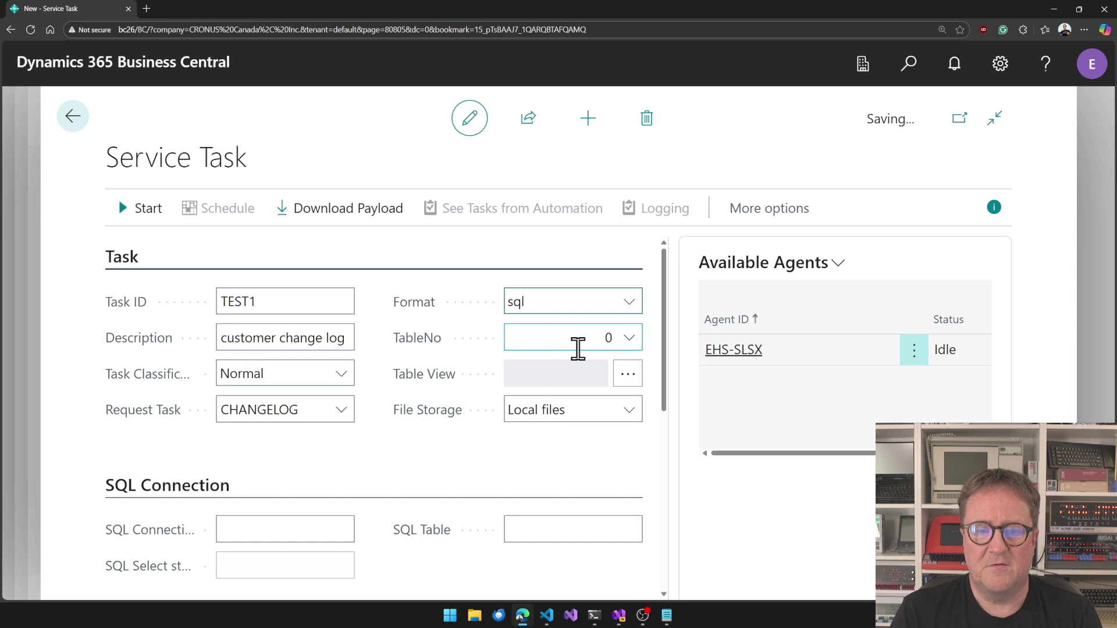
left_click(573, 337)
type("18")
key("Tab")
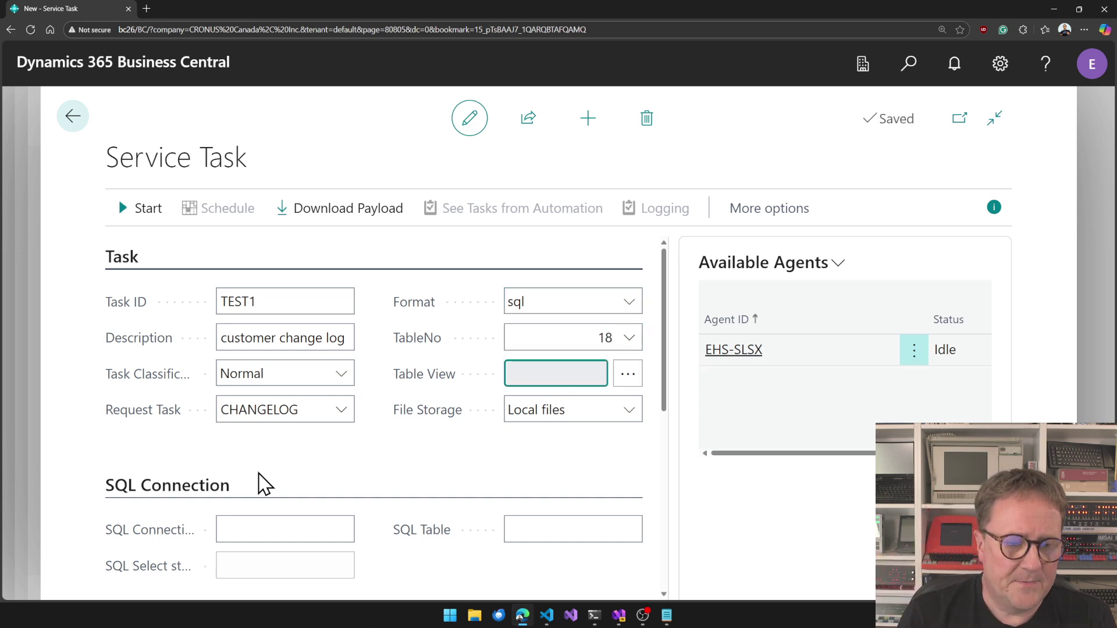
Paste the SQL connection string, set SQL table Customer, and assign agent EHS-SLSX.
key("alt+Tab")
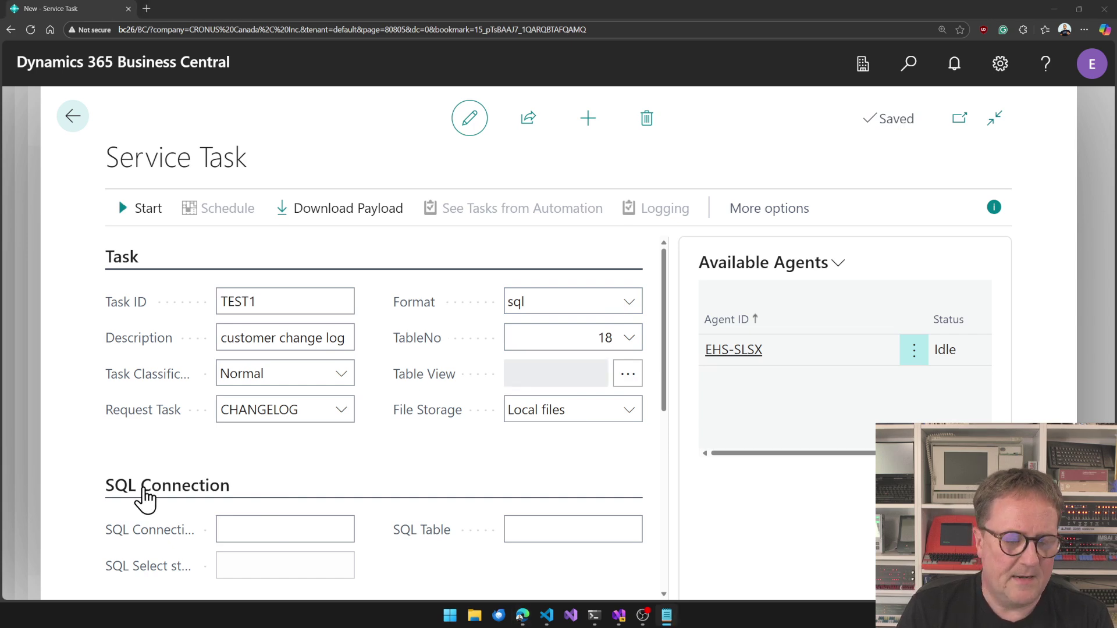
scroll(162, 499, "down", 3)
left_click(272, 374)
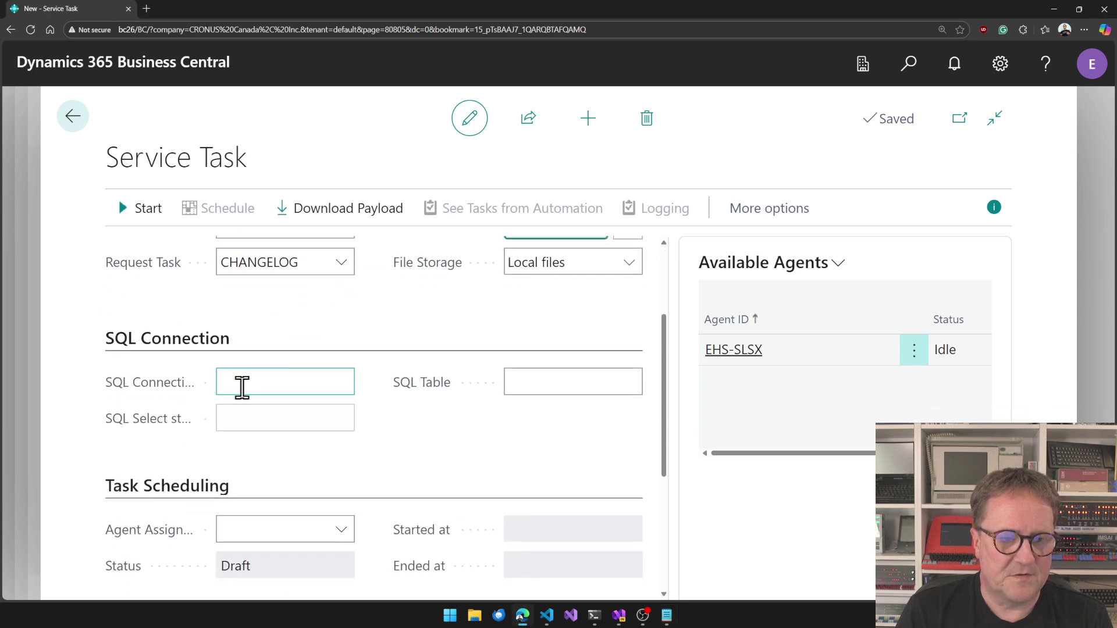
key("ctrl+v")
key("Tab")
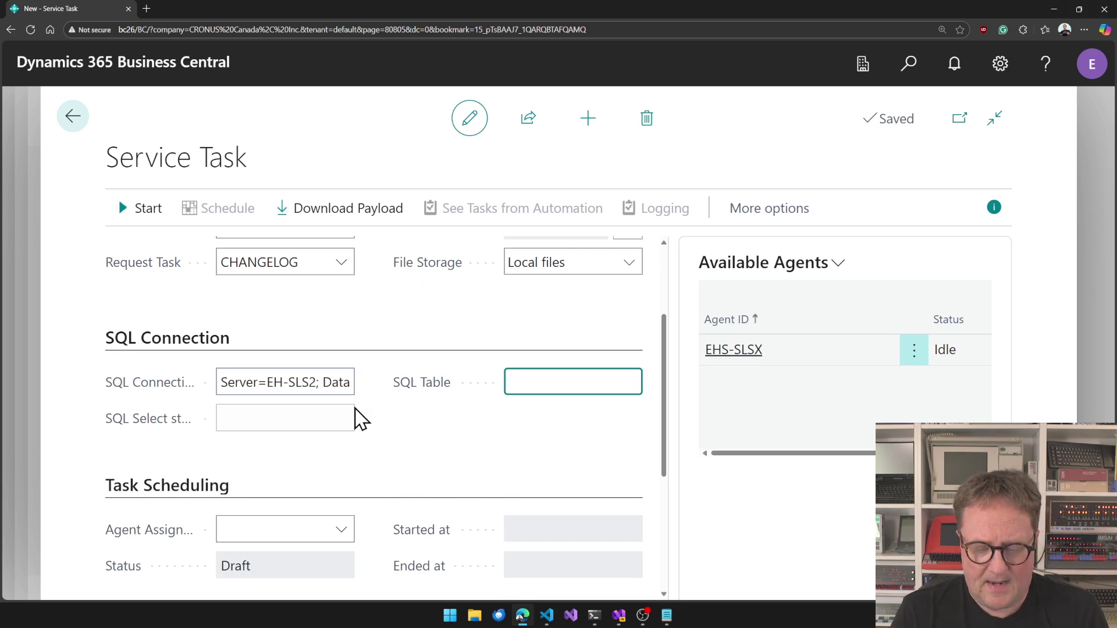
type("Customer")
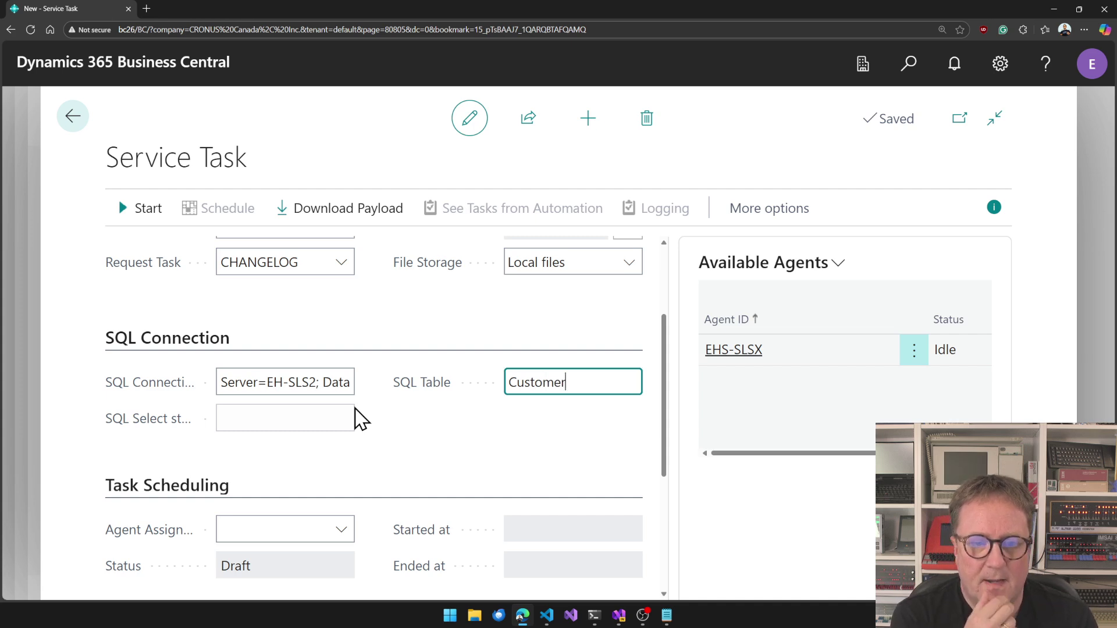
scroll(352, 488, "down", 3)
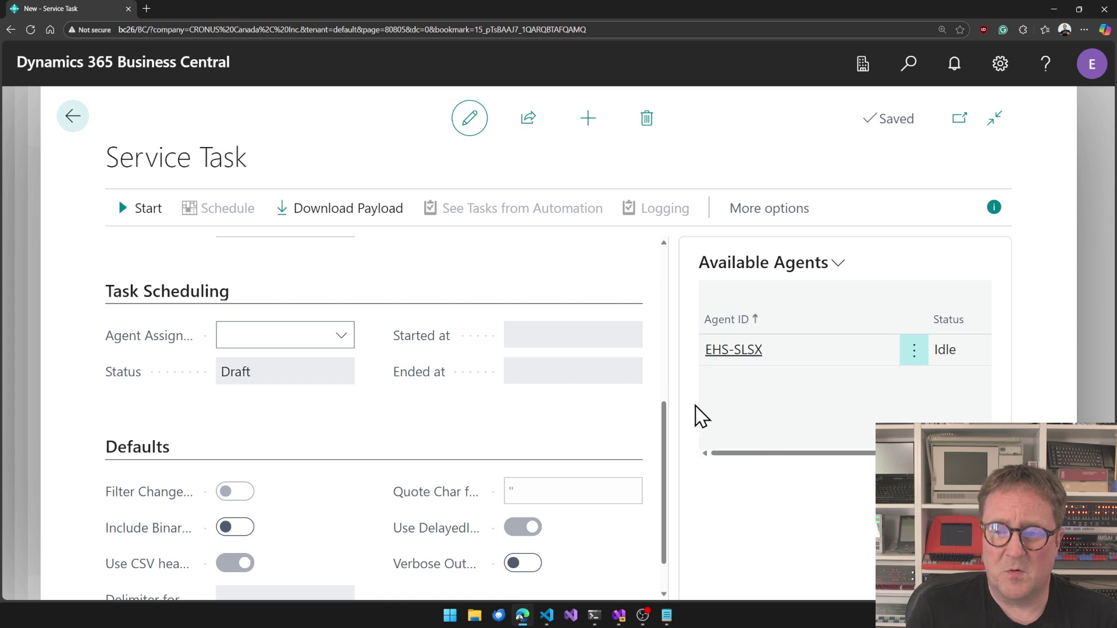
left_click(340, 346)
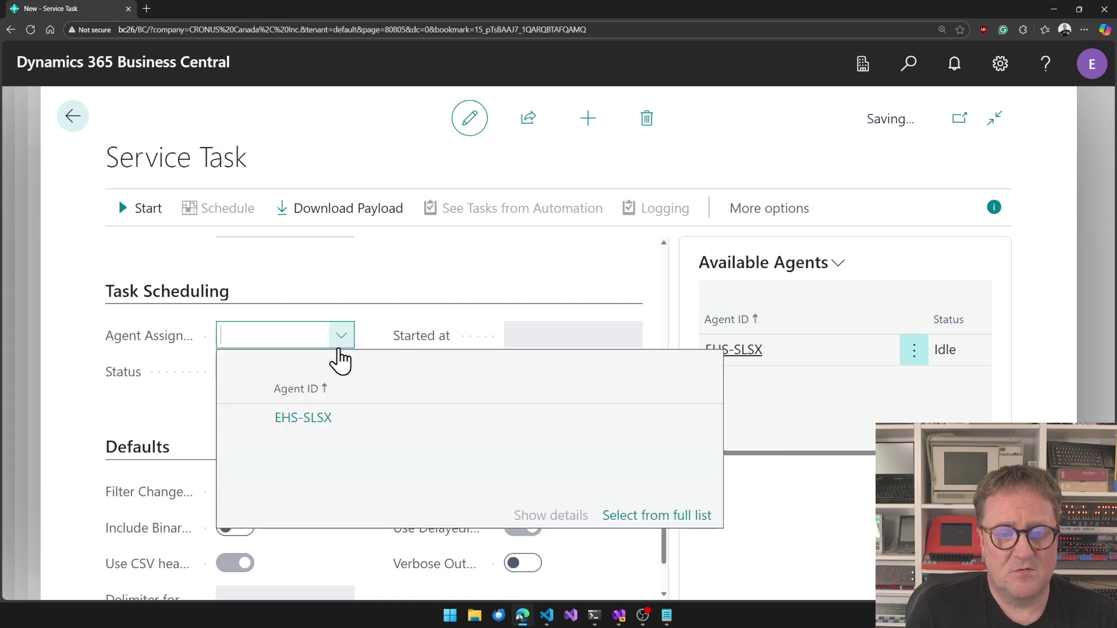
left_click(319, 426)
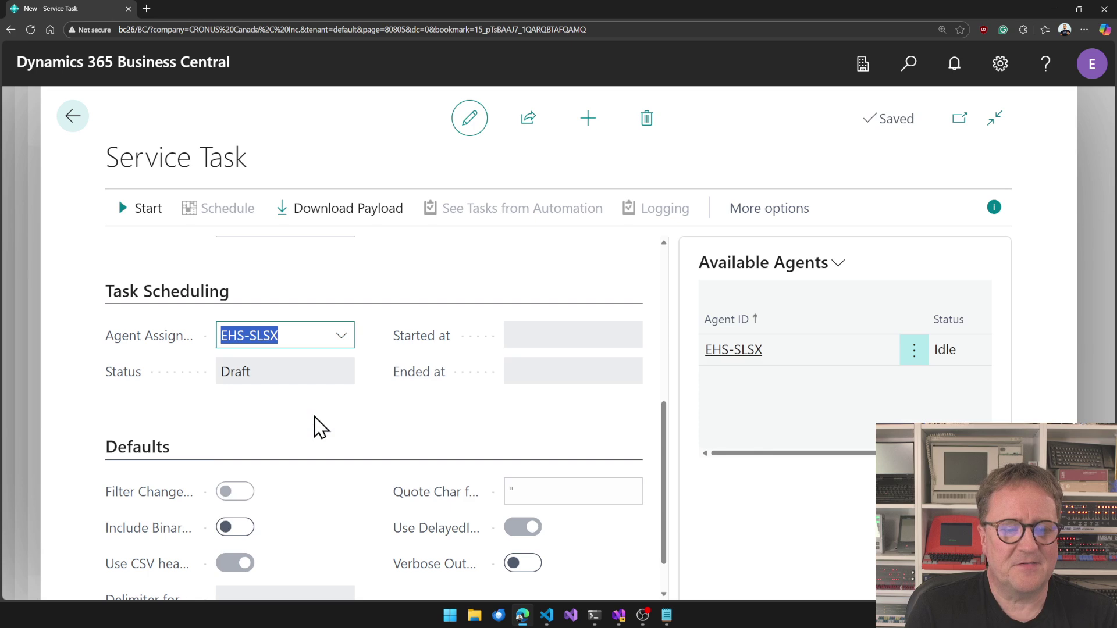
Run TEST1 and check its log and terminal output: Customer 0 inserted, 4 updated, 0 deleted.
left_click(147, 212)
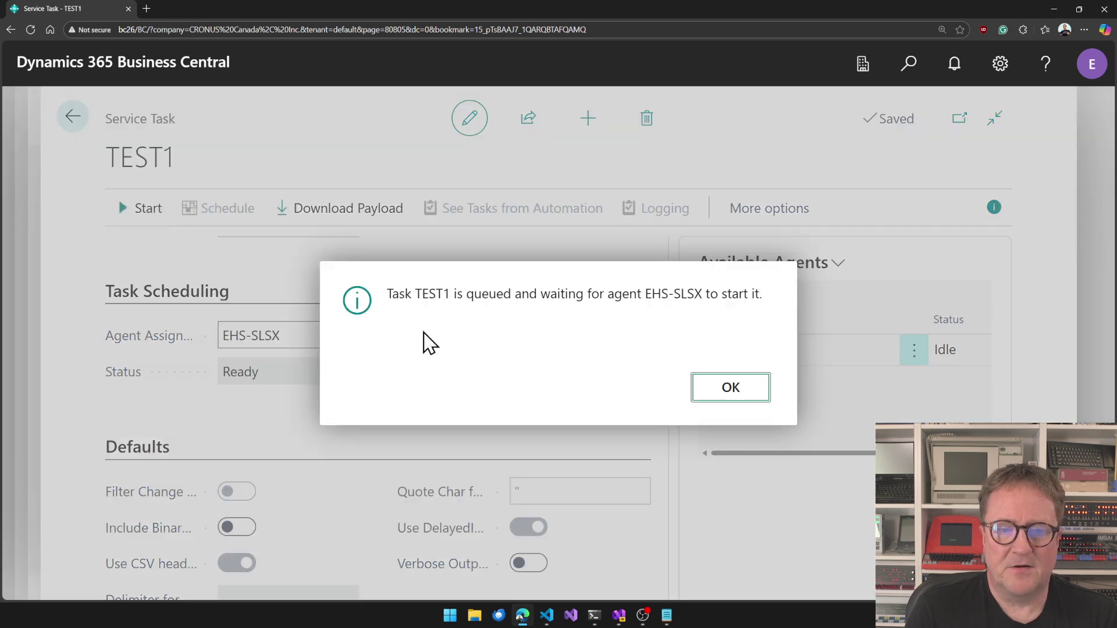
left_click(732, 389)
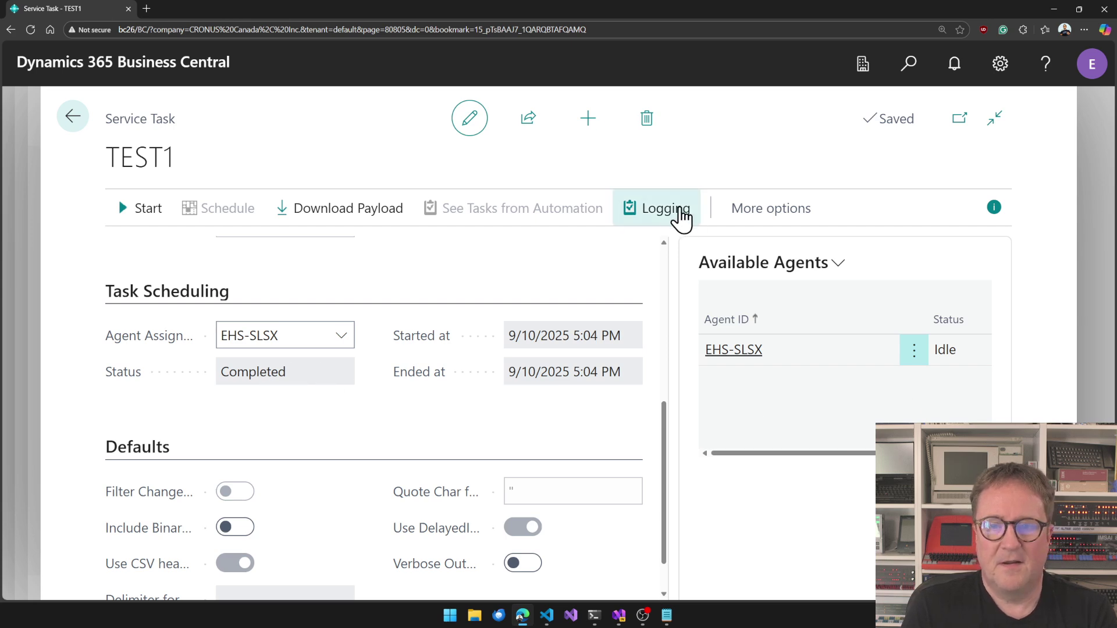
left_click(679, 211)
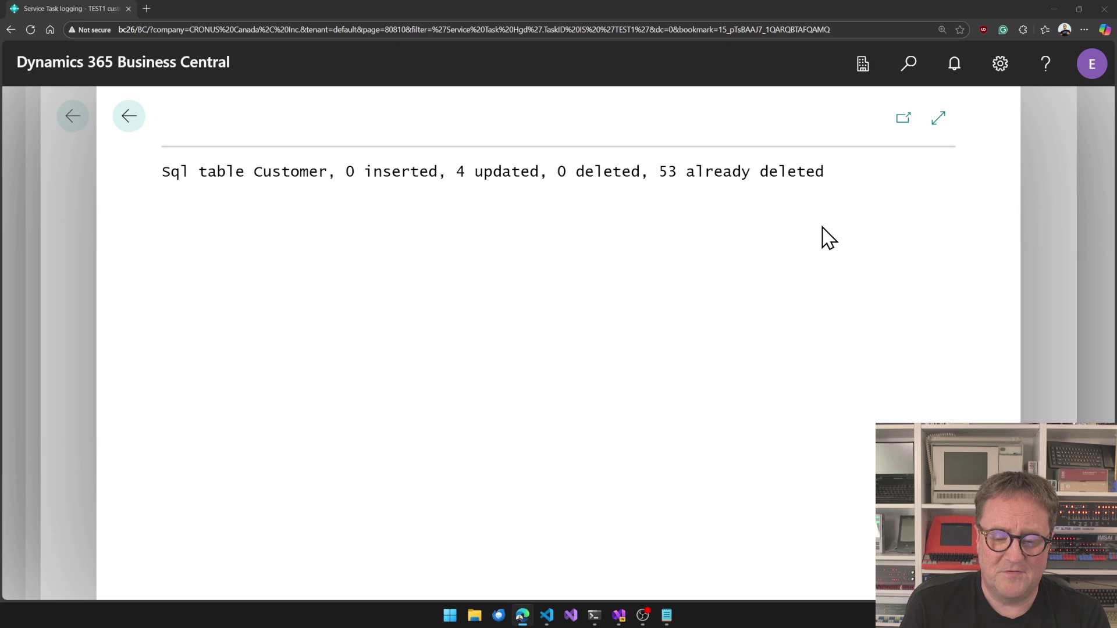
key("alt+Tab")
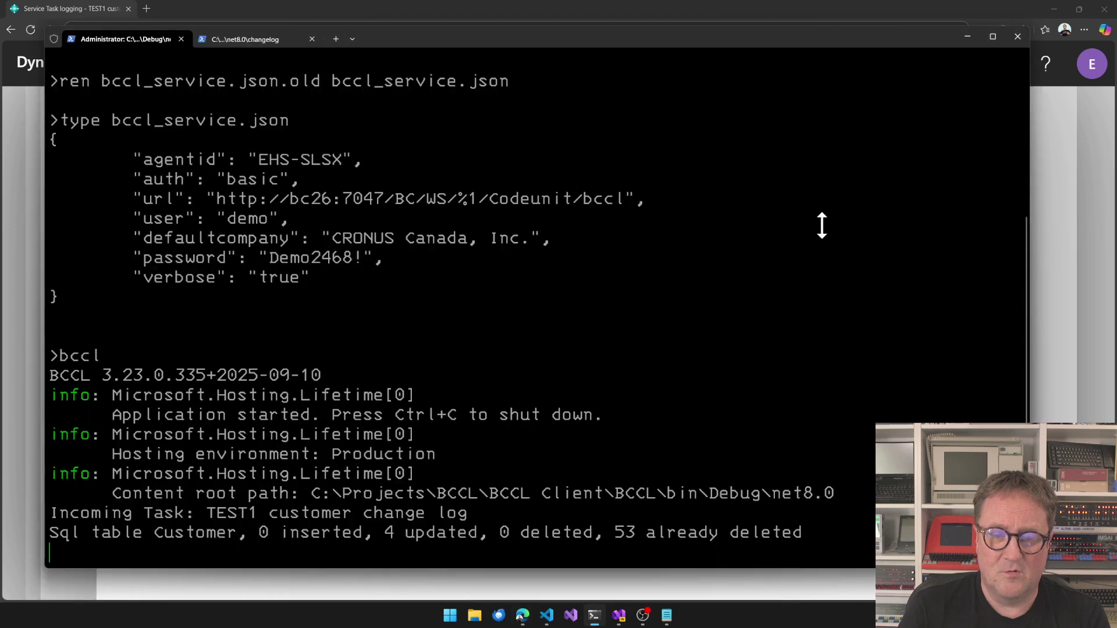
left_click(966, 36)
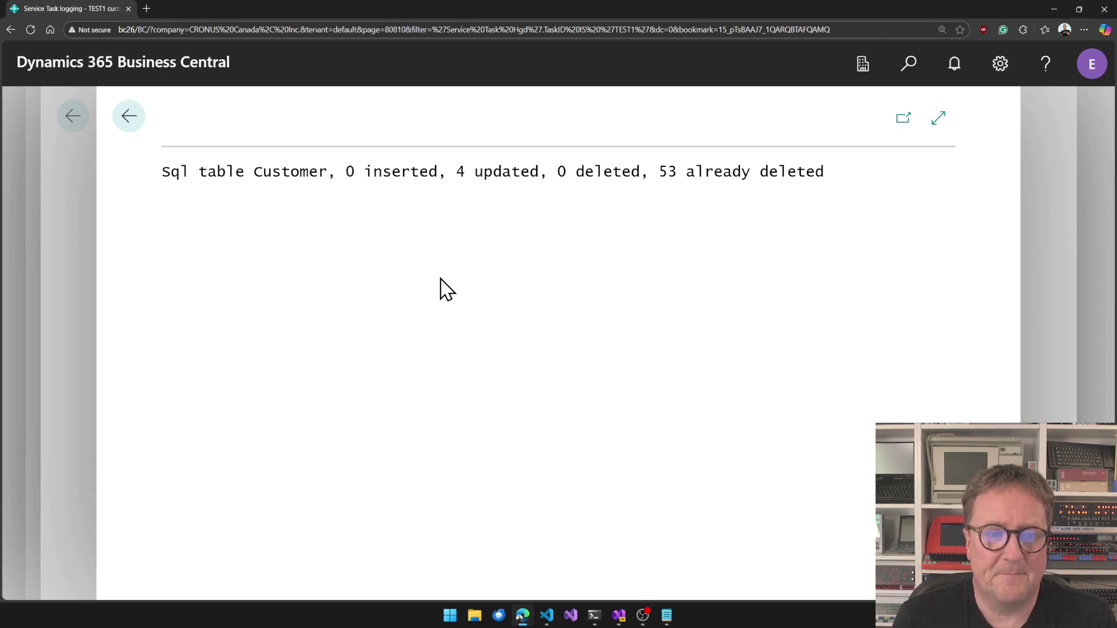
Return to the TEST1 service task card and review its classification setting.
left_click(125, 116)
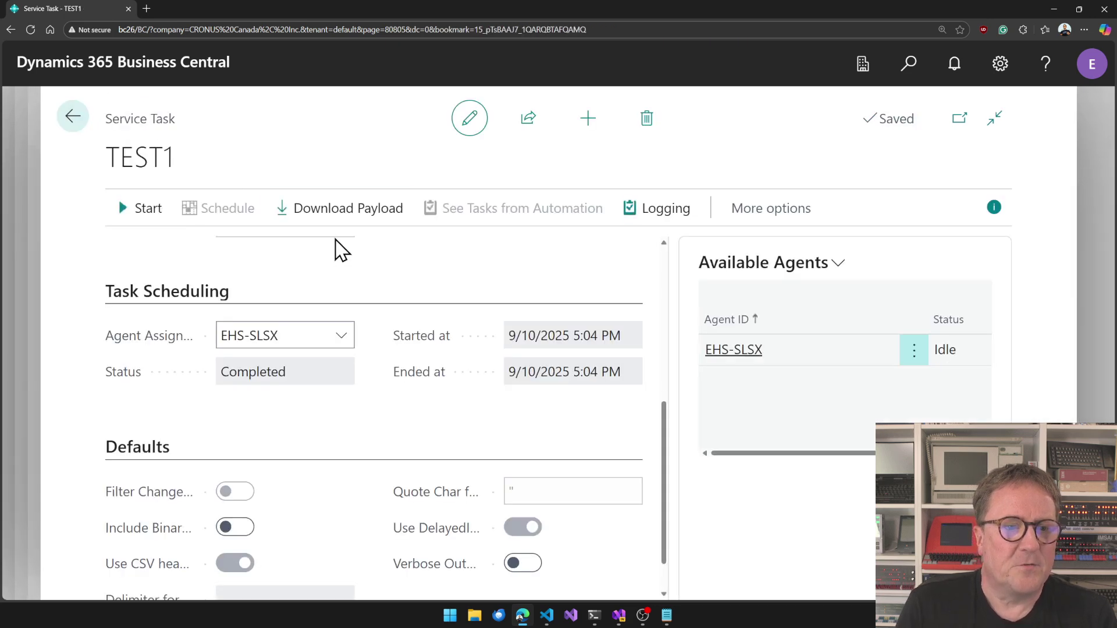
scroll(302, 396, "up", 5)
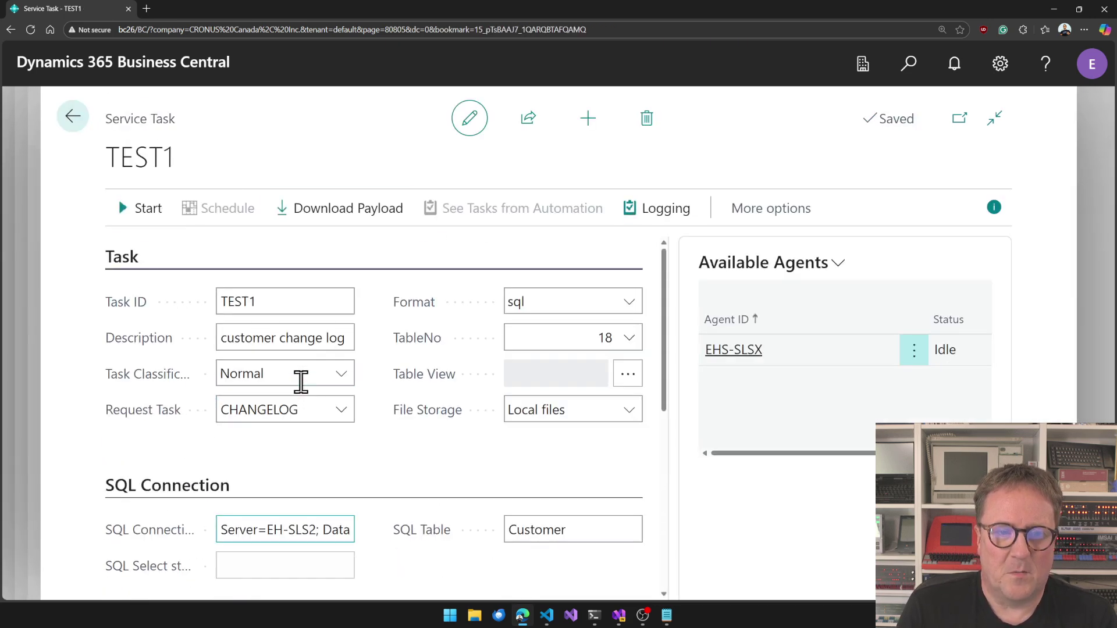
left_click(301, 382)
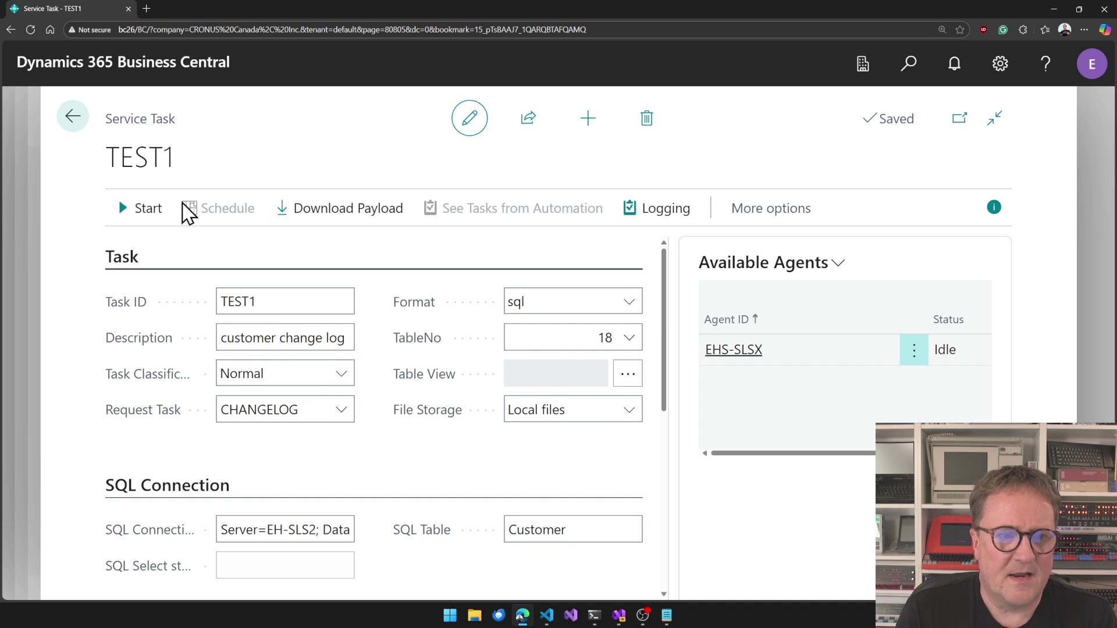
Add draft task TEST, 'FTP test', using GETDATA with file storage left as Local files.
left_click(73, 120)
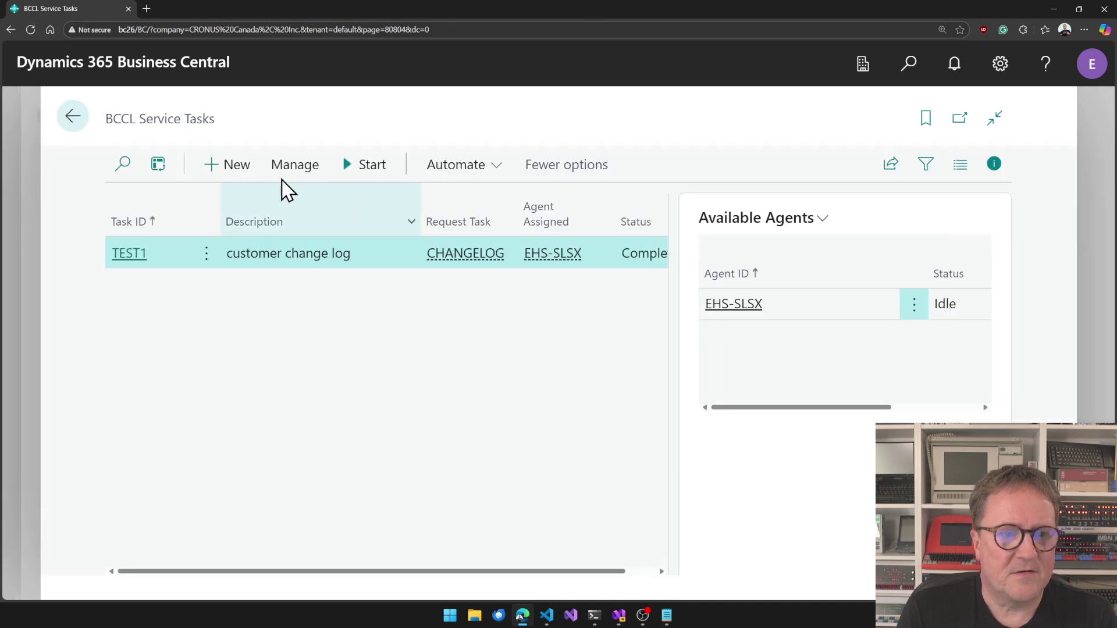
left_click(213, 165)
type("test")
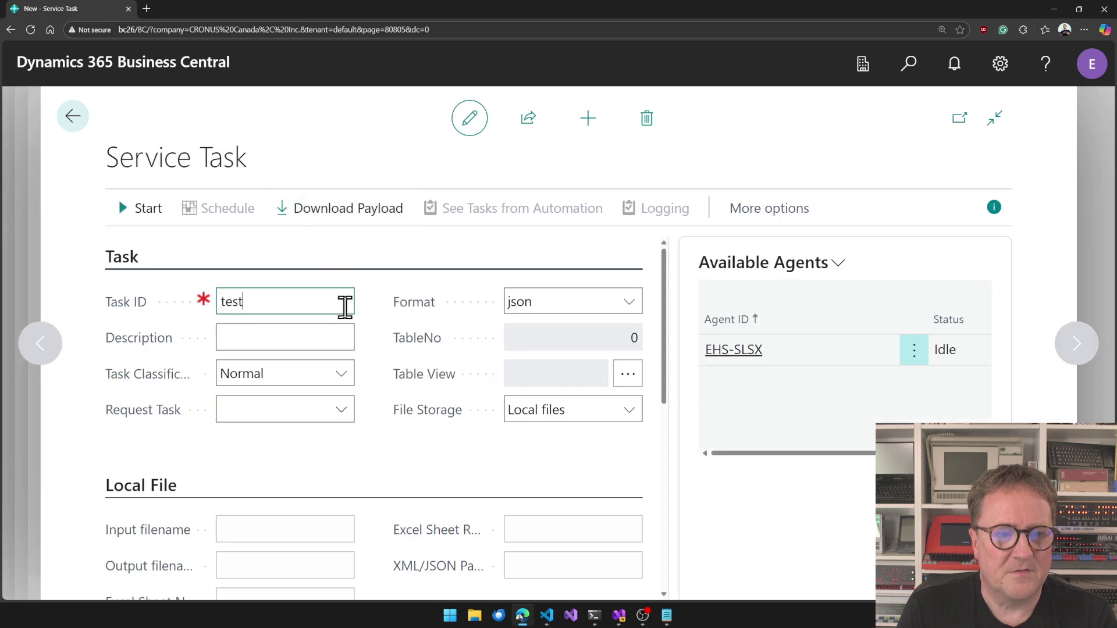
key("Tab")
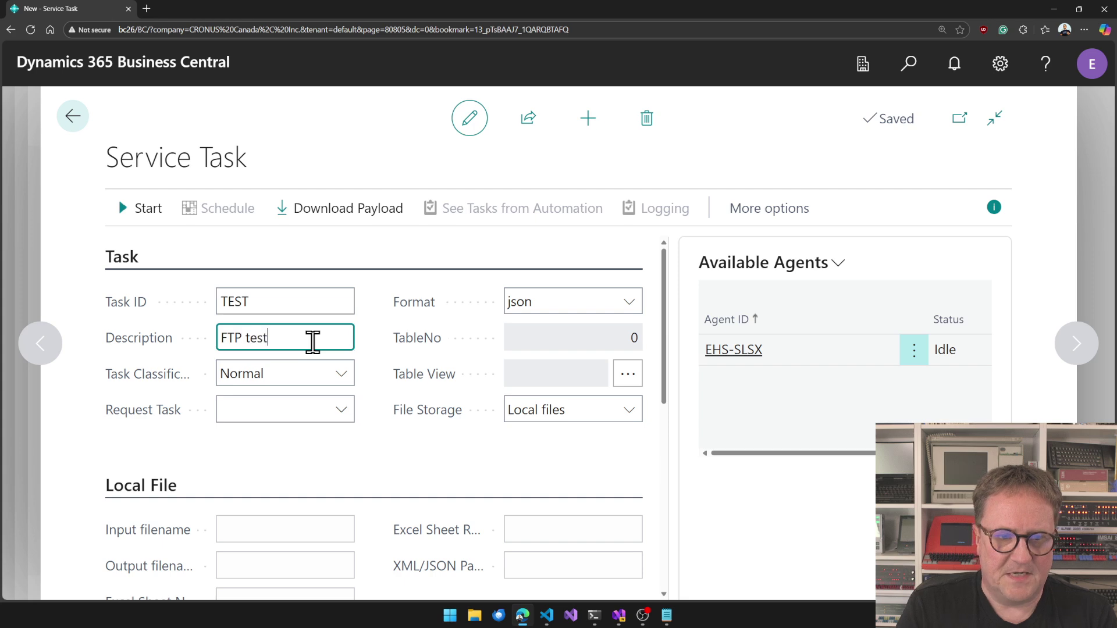
key("Tab")
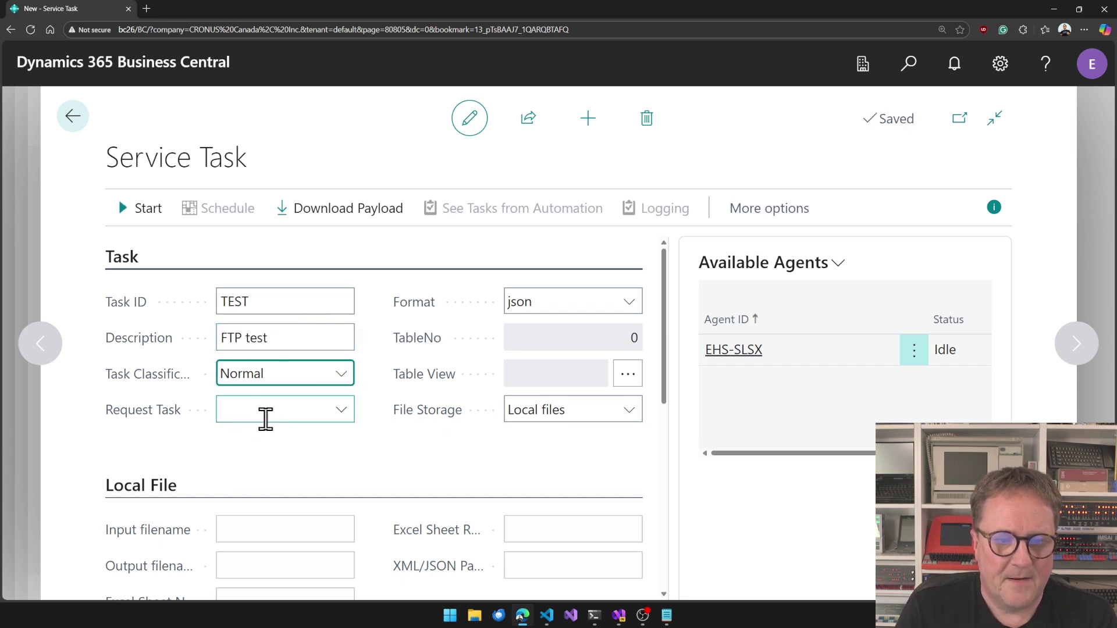
left_click(266, 416)
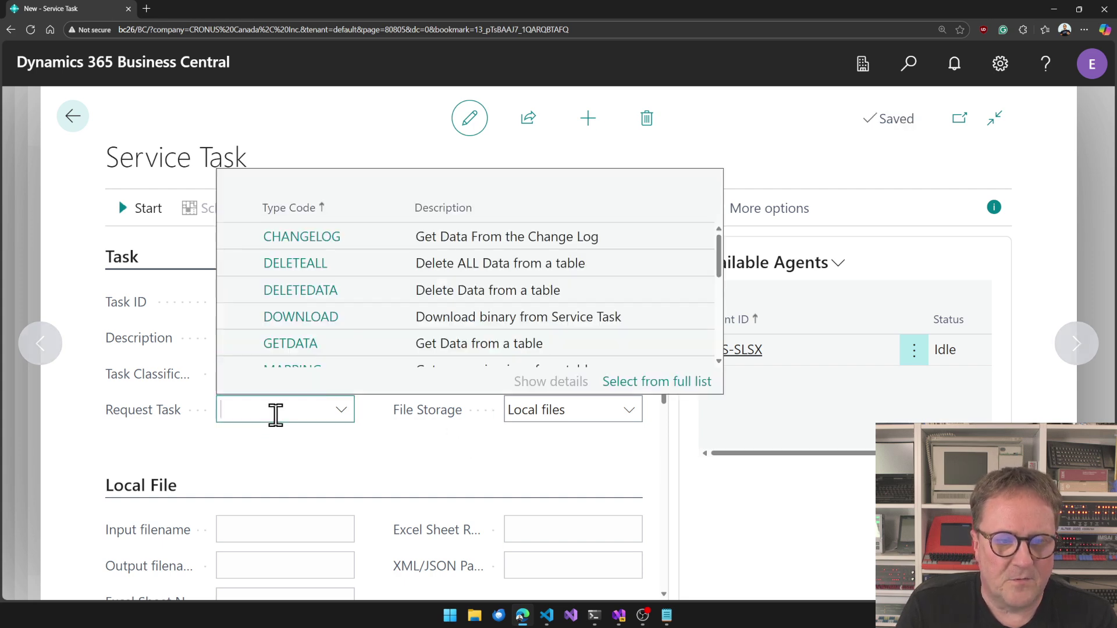
left_click(290, 344)
left_click(630, 411)
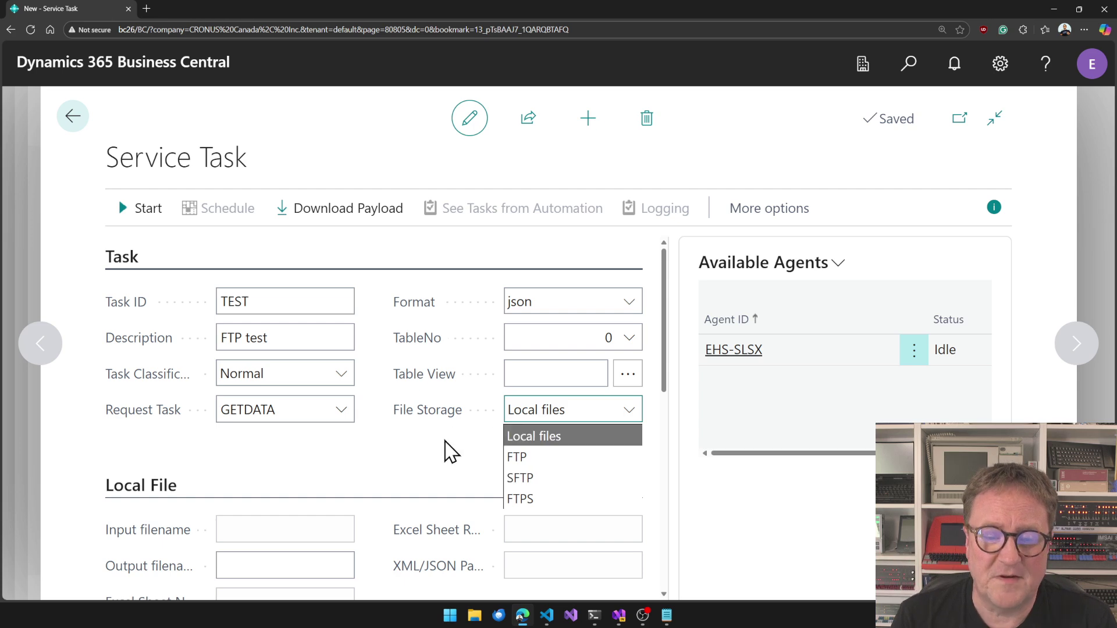
left_click(449, 460)
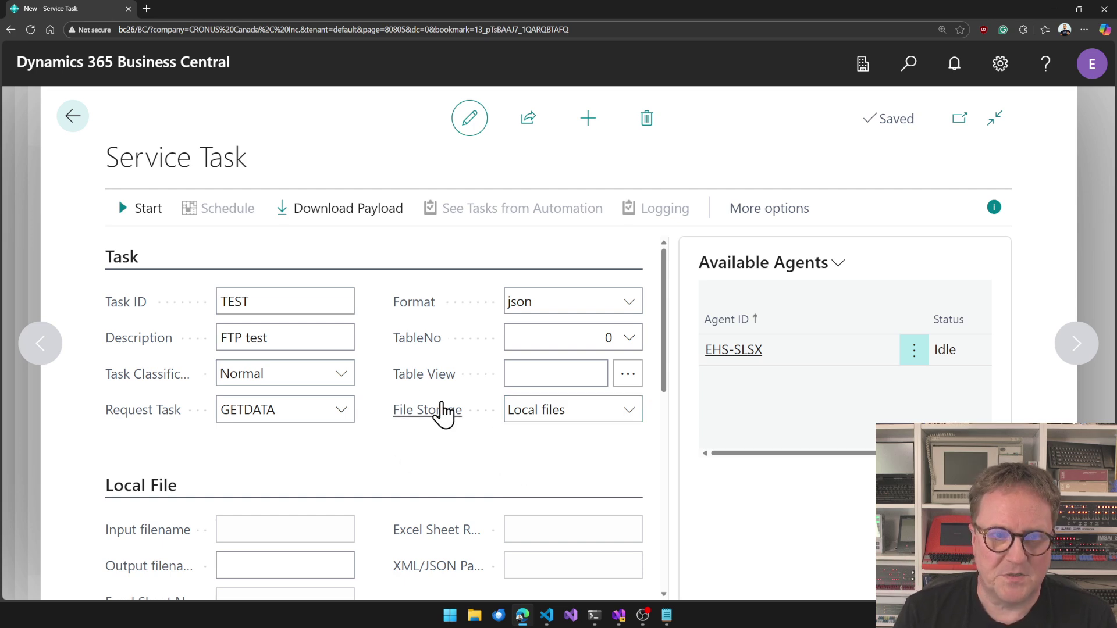
key("Escape")
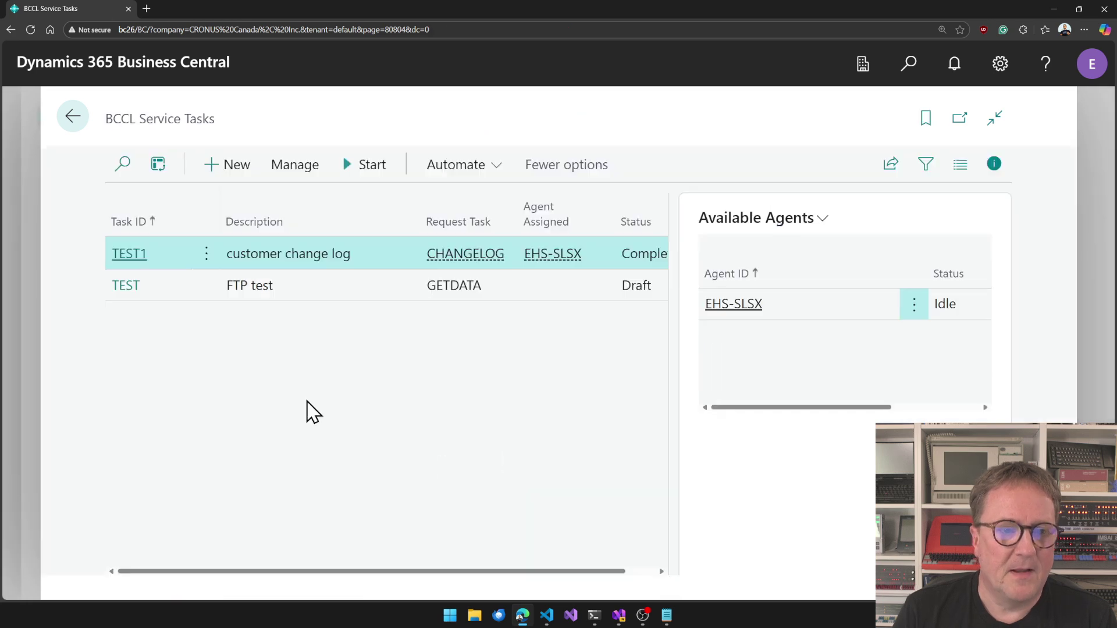
Create new service task TEST2 as an Automation with request task CHANGELOG.
left_click(236, 165)
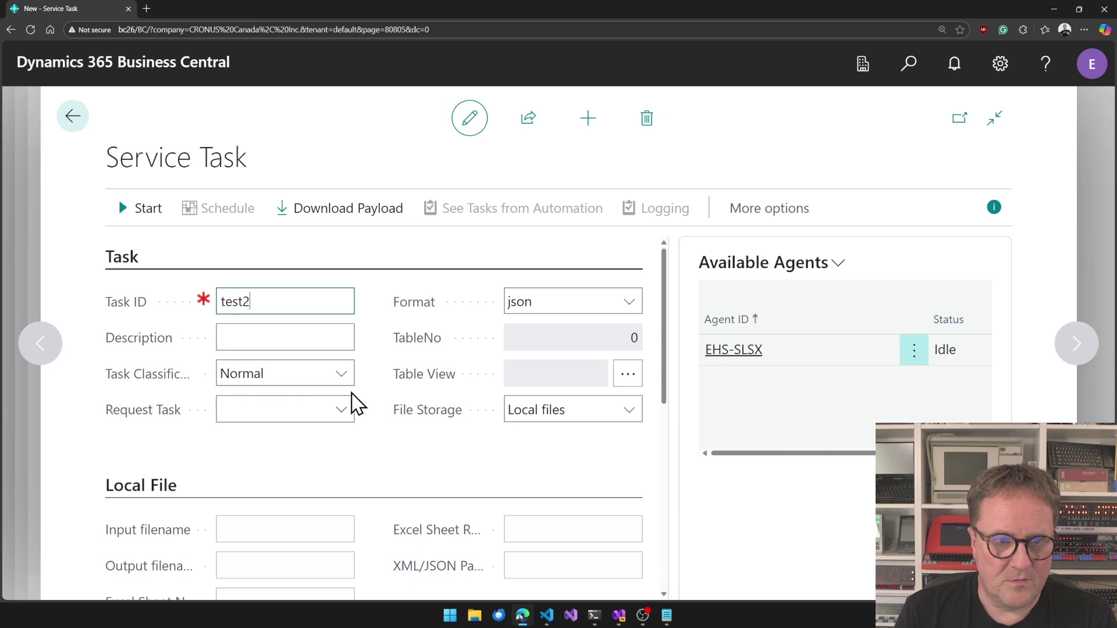
key("Tab")
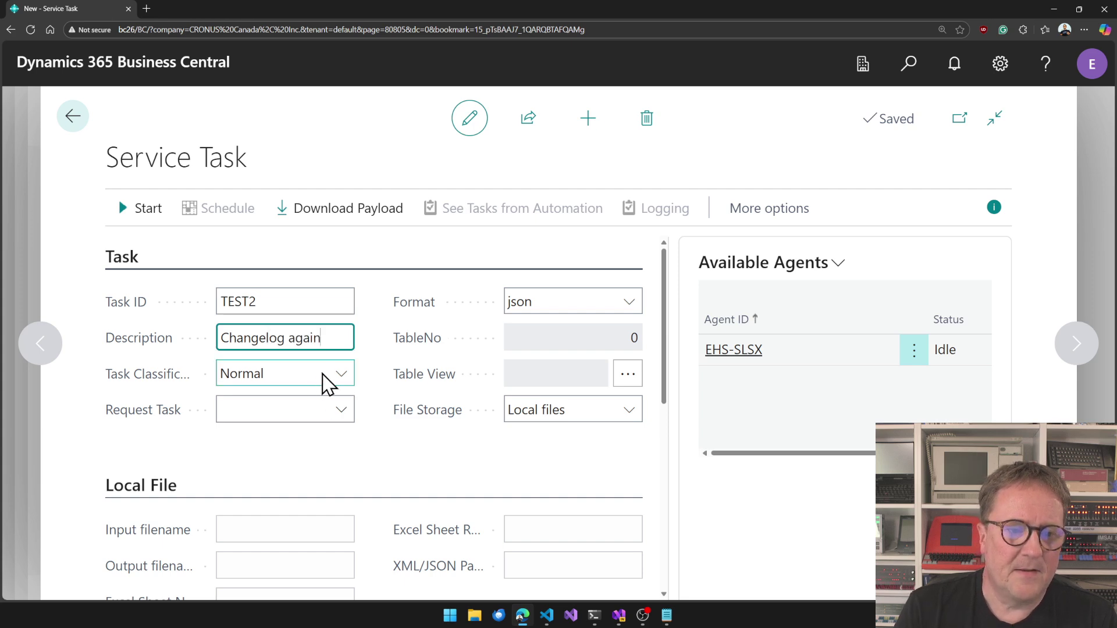
left_click(324, 384)
left_click(267, 421)
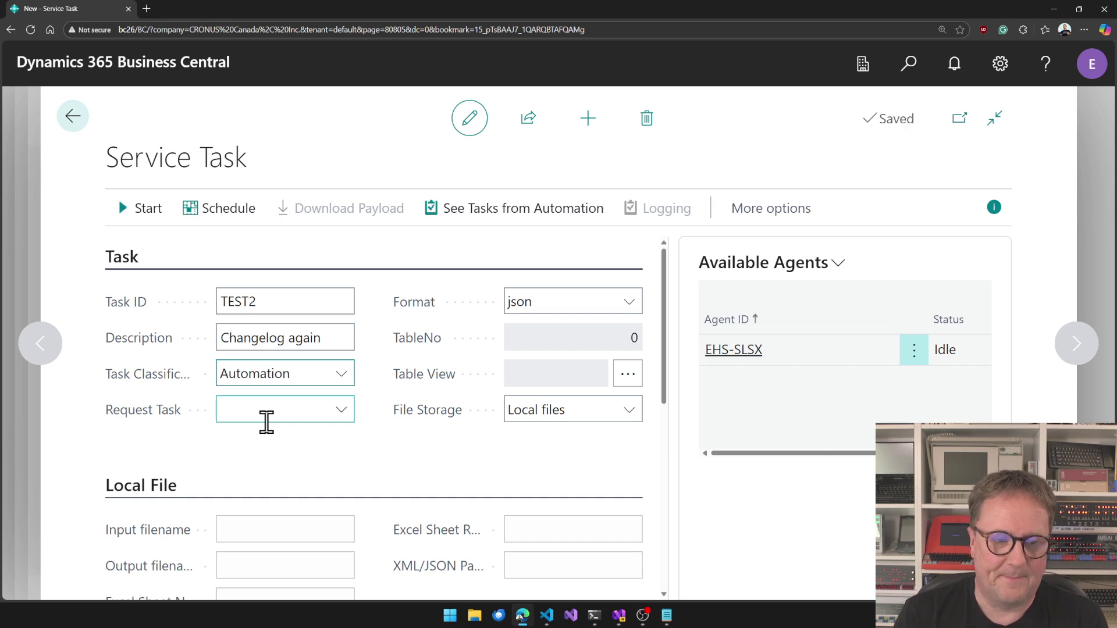
left_click(297, 411)
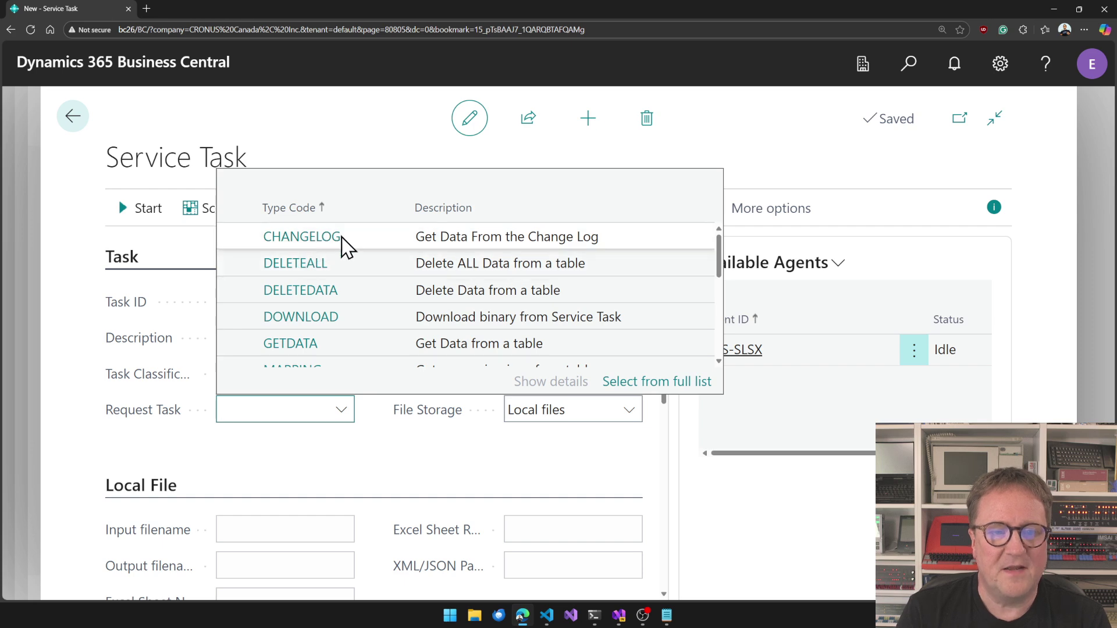
left_click(320, 237)
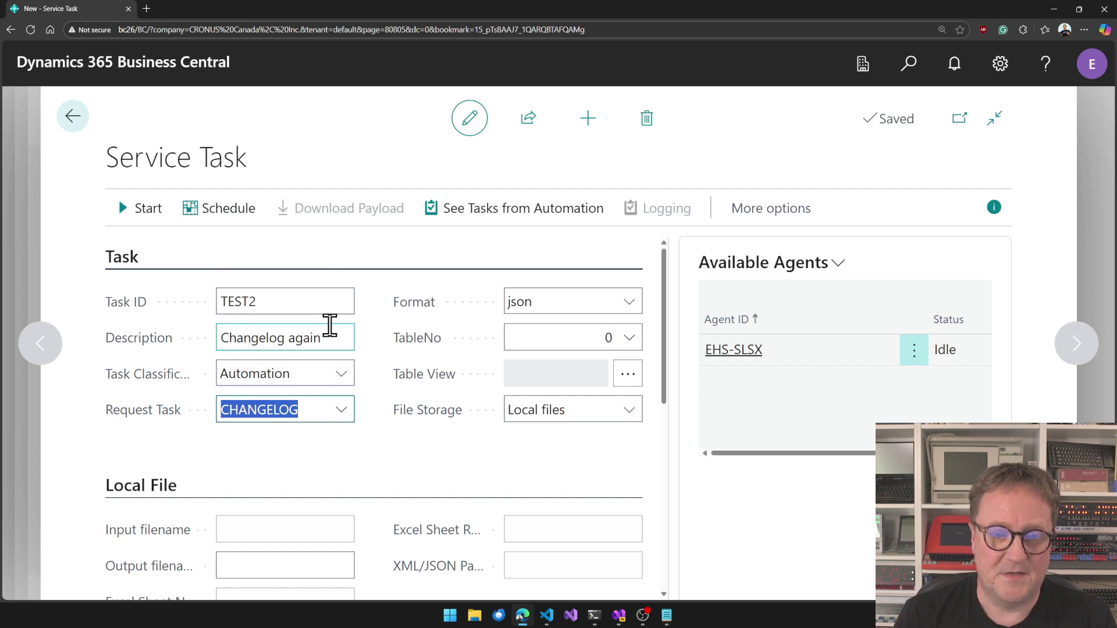
Set output format sql, table number 18, the pasted SQL connection and SQL table Customer.
left_click(574, 309)
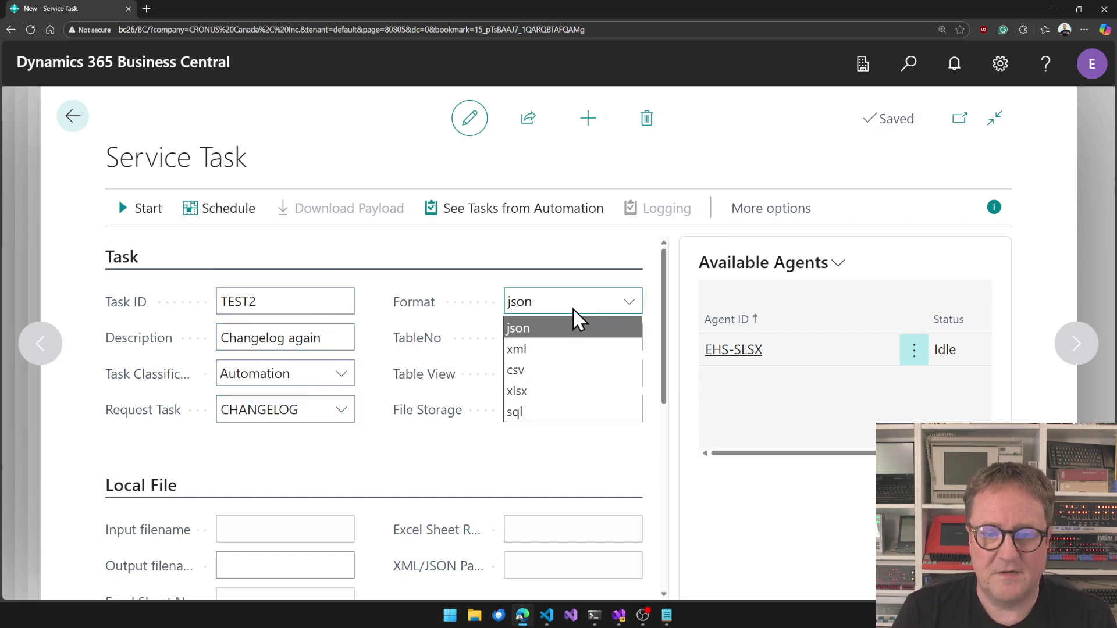
left_click(550, 413)
left_click(639, 343)
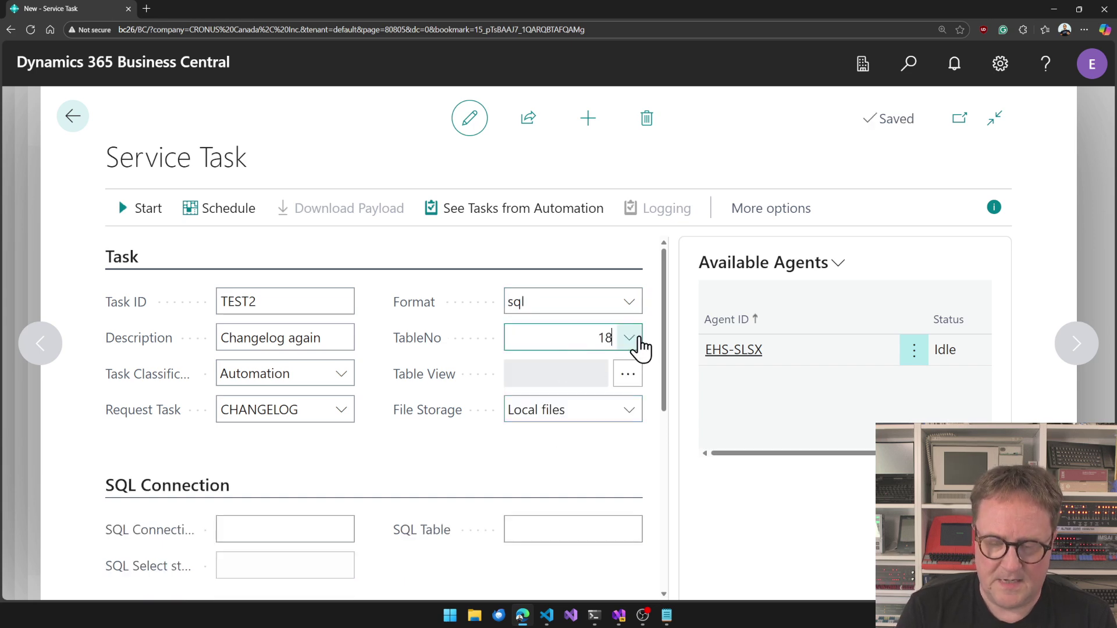
key("Tab")
left_click(254, 534)
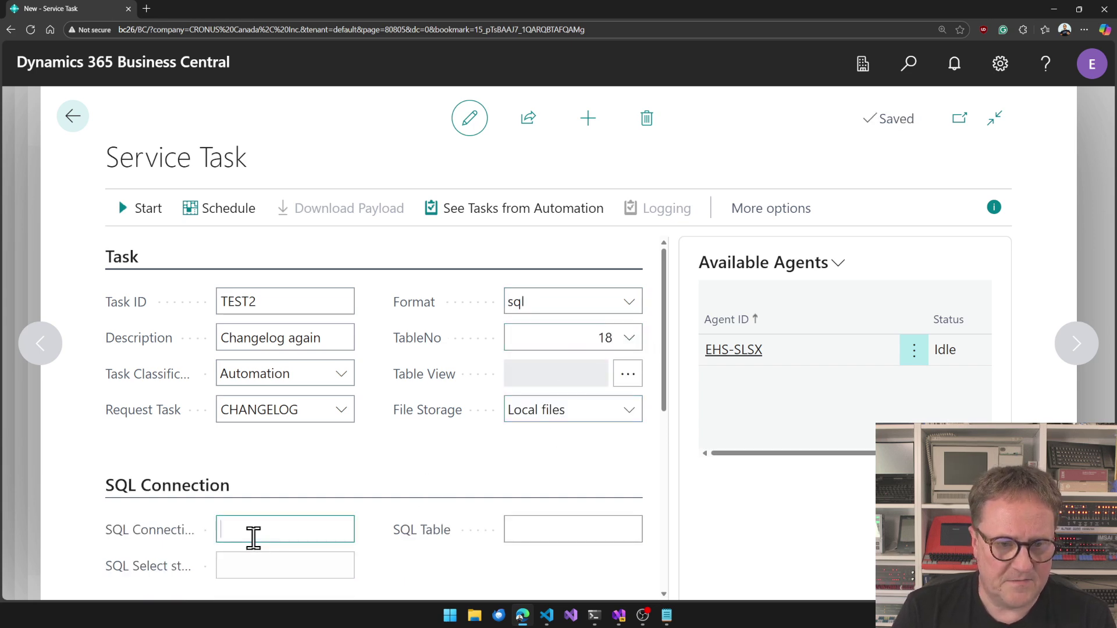
key("ctrl+v")
key("Tab")
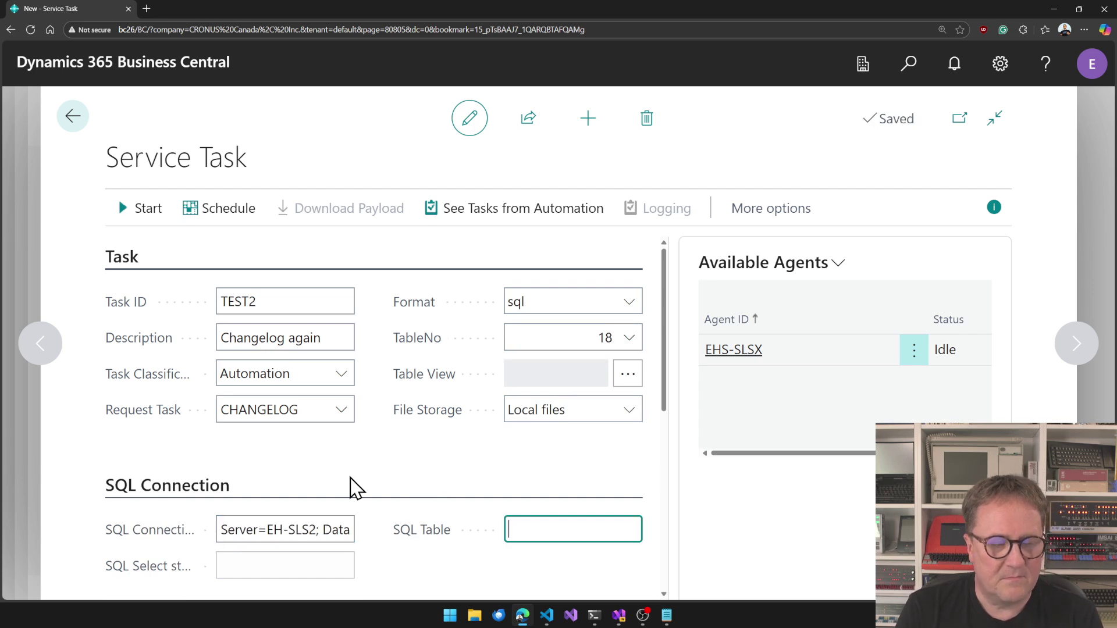
scroll(352, 487, "down", 2)
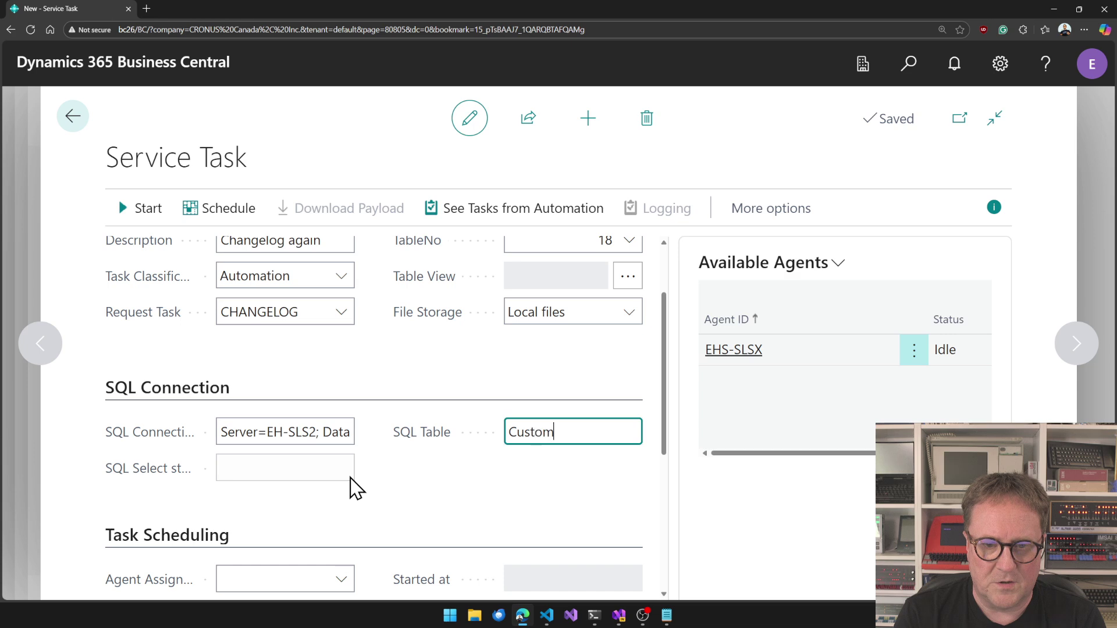
left_click(387, 501)
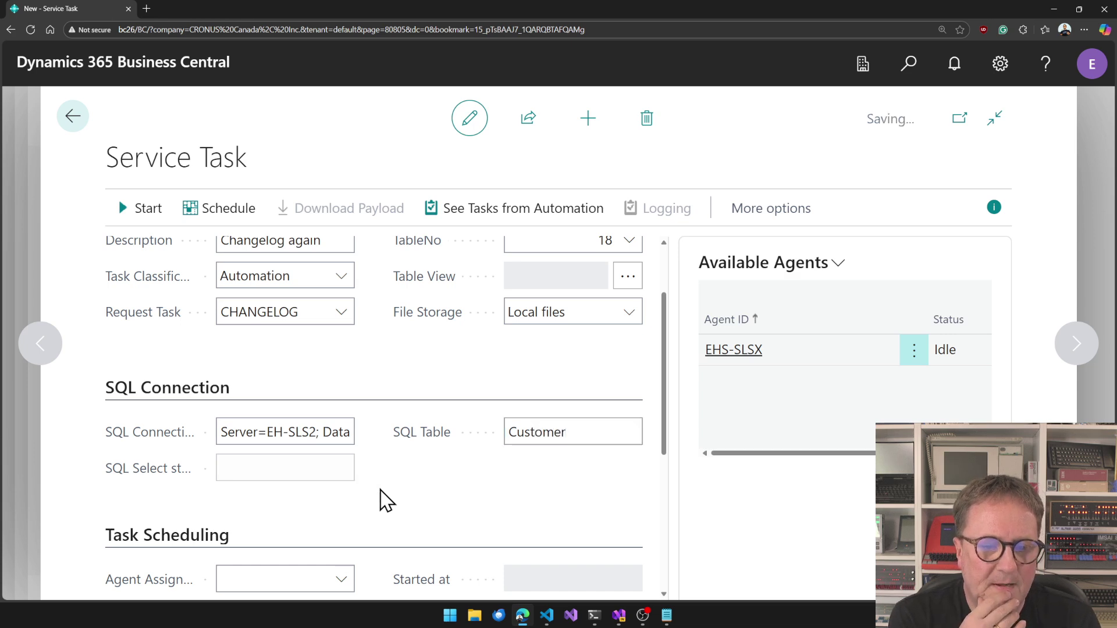
Filter the change log to only entries since the last run.
scroll(381, 492, "up", 2)
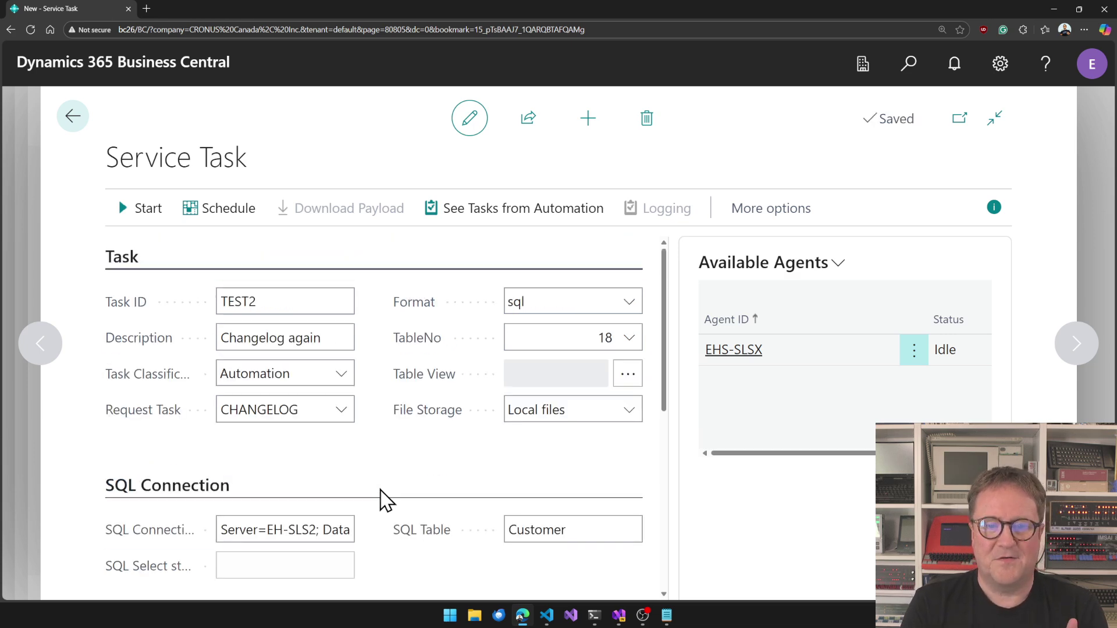
scroll(384, 499, "down", 6)
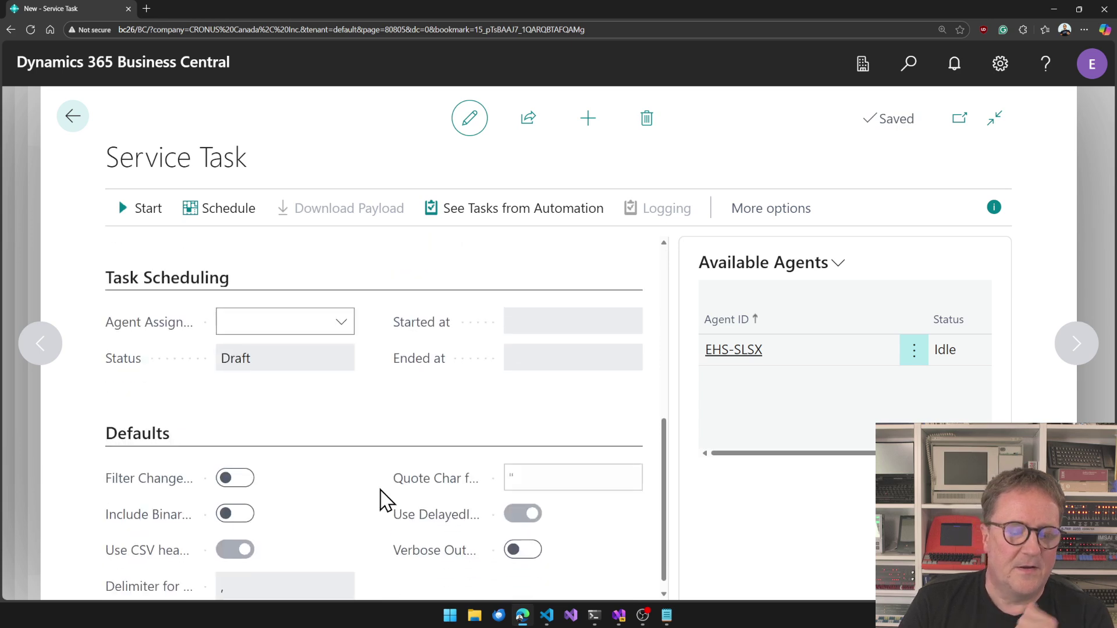
scroll(381, 499, "down", 1)
mouse_move(164, 451)
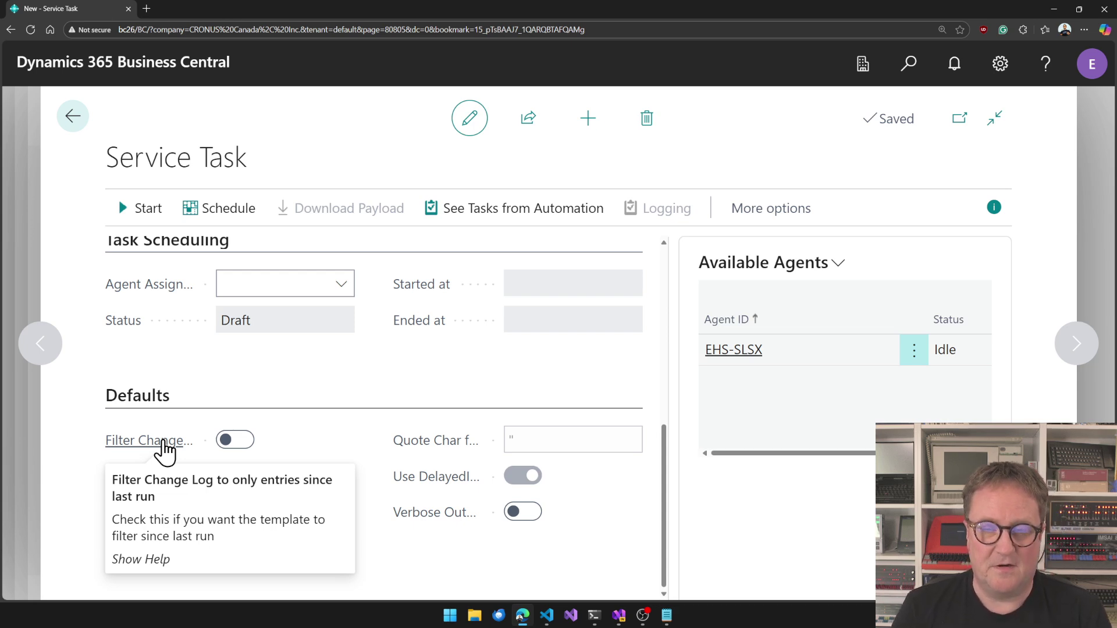
left_click(233, 440)
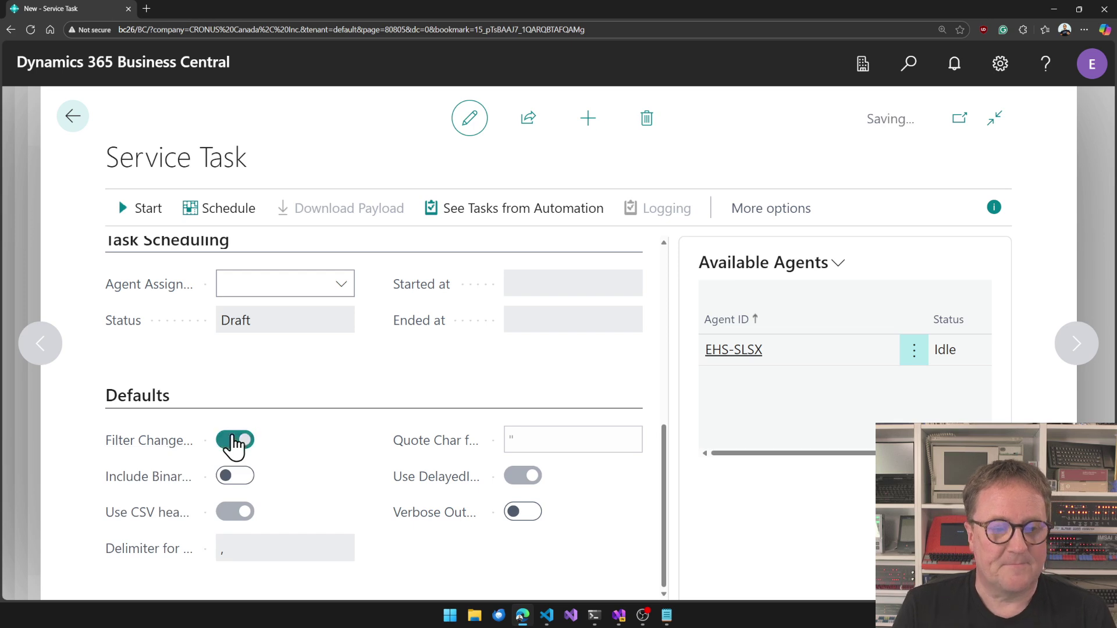
scroll(361, 390, "up", 5)
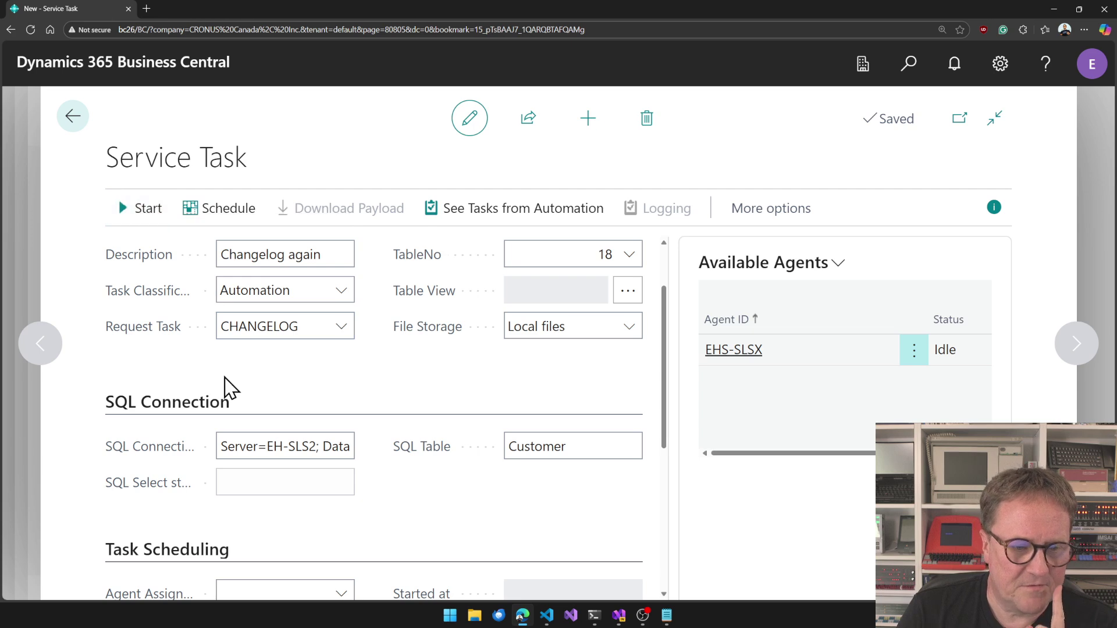
Assign agent EHS-SLSX to TEST2 and start the task to queue a run.
scroll(244, 384, "down", 4)
left_click(309, 371)
left_click(309, 454)
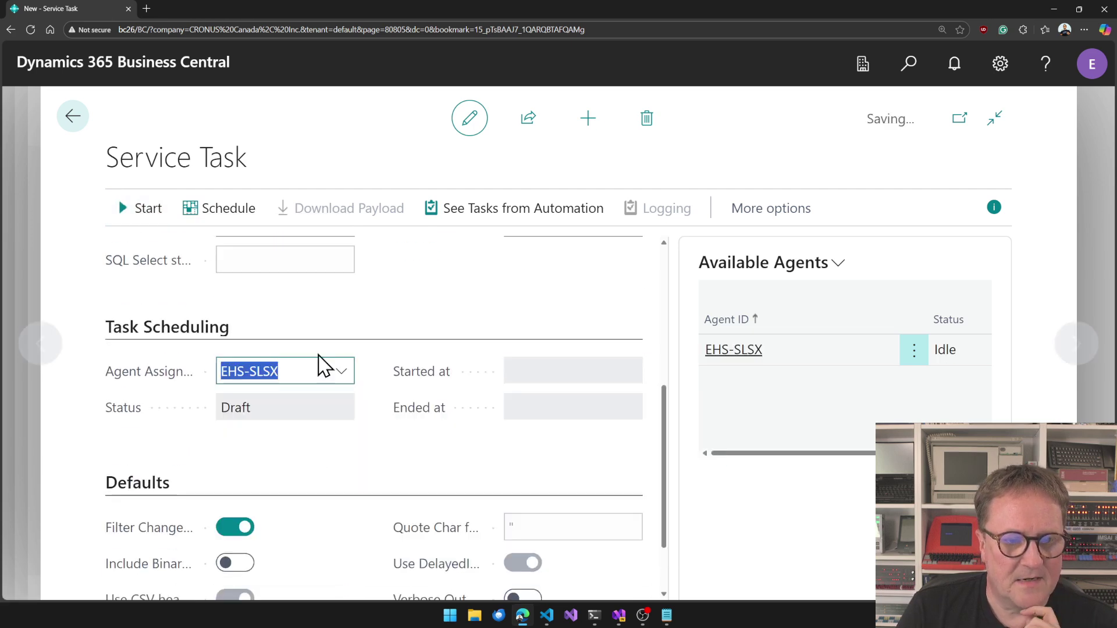
scroll(337, 312, "up", 4)
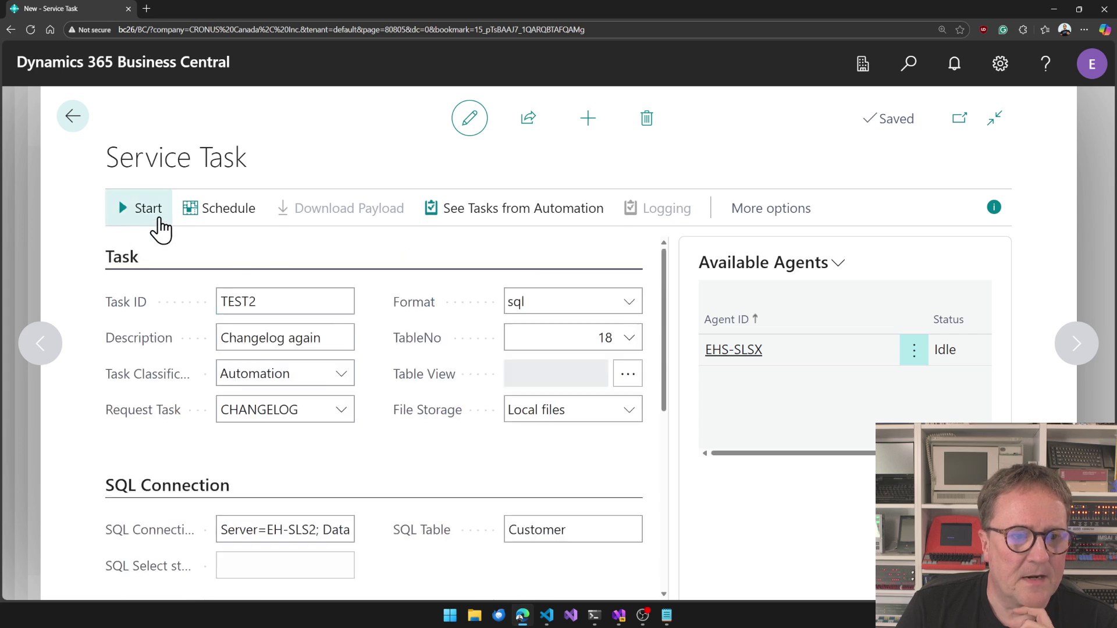
left_click(155, 217)
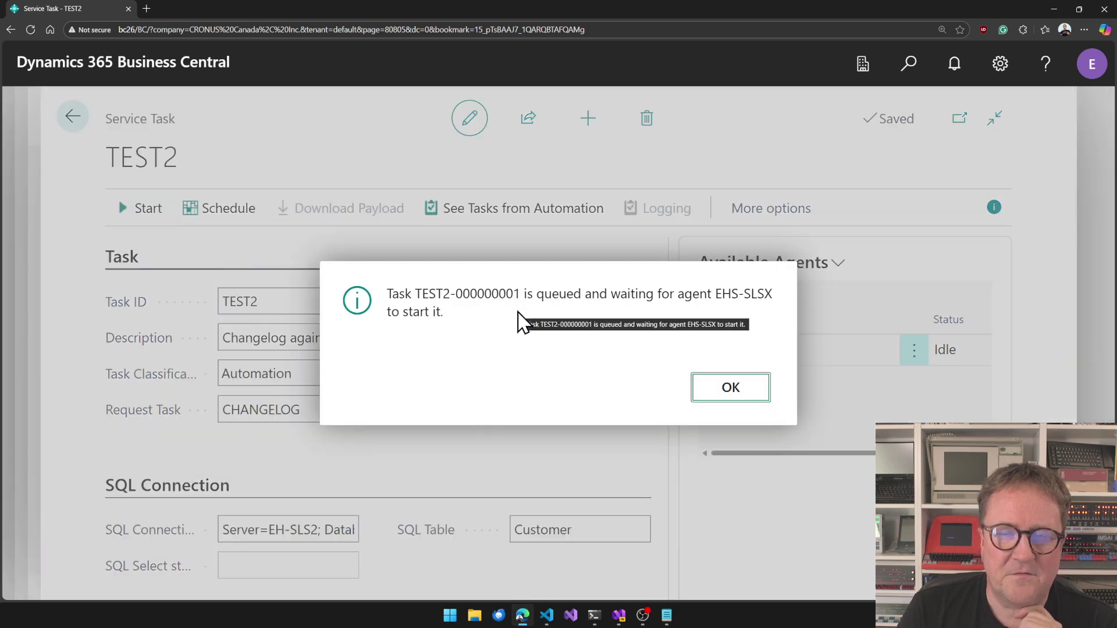
left_click(728, 388)
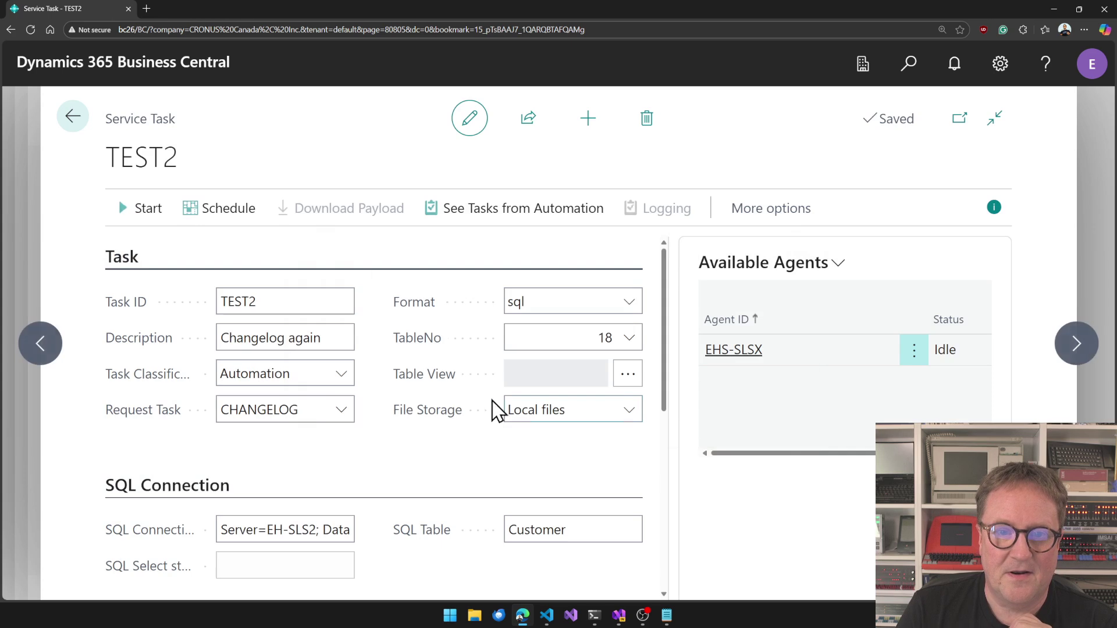
left_click(499, 210)
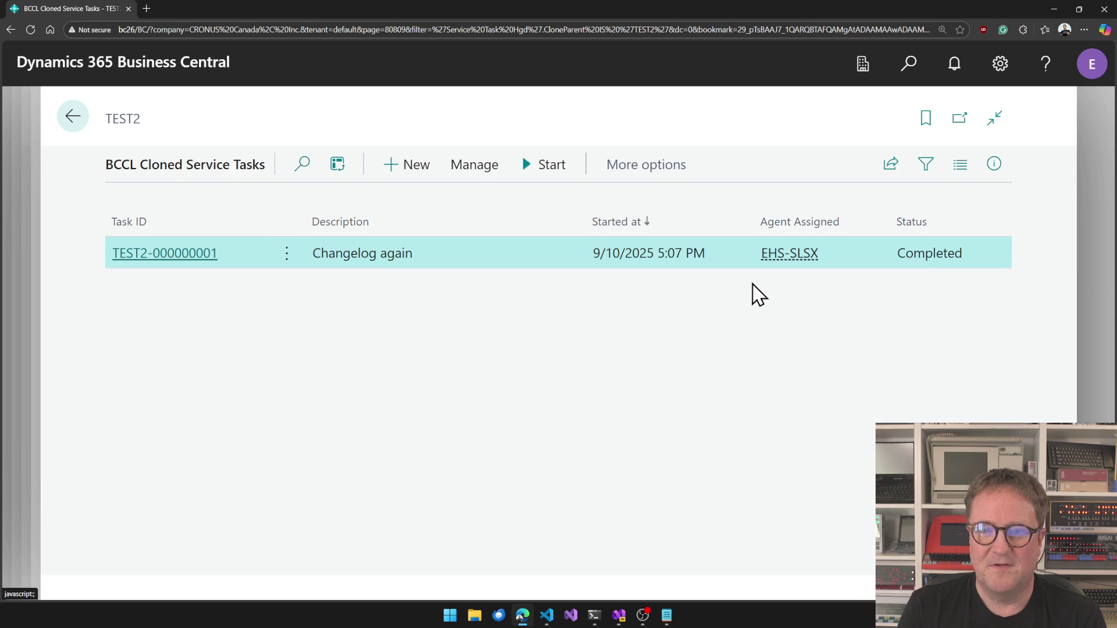
left_click(169, 254)
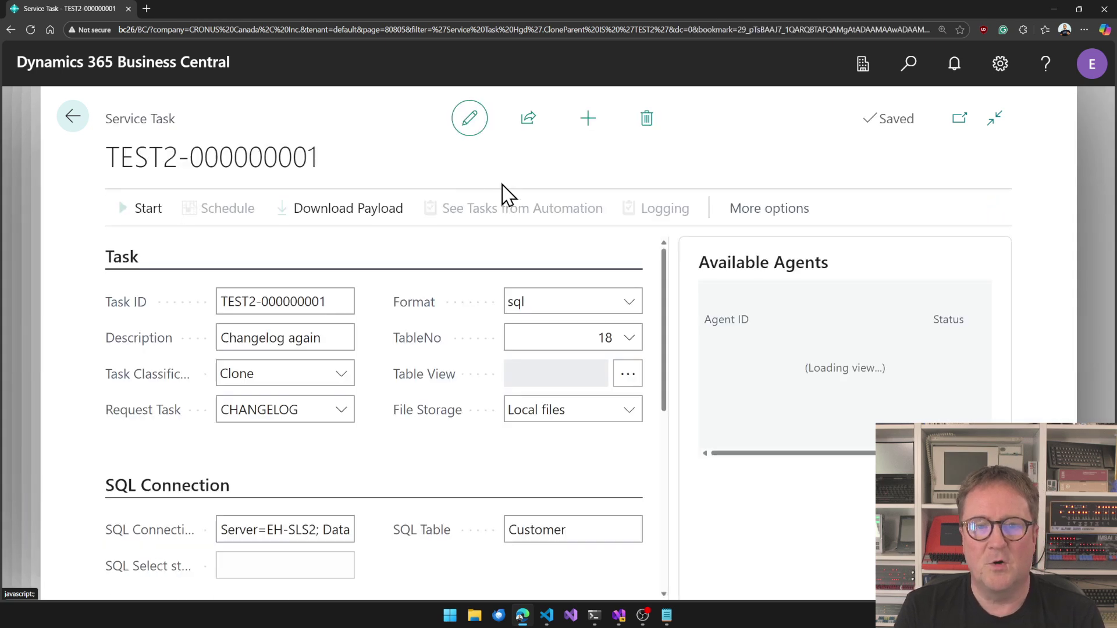
left_click(666, 210)
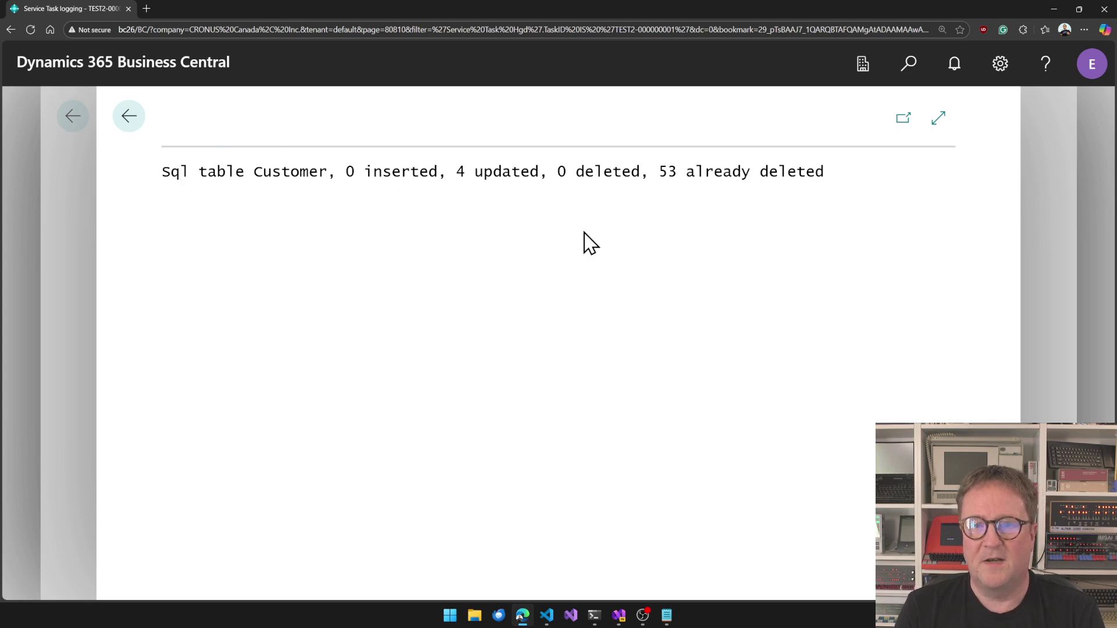
left_click(129, 115)
key("Escape")
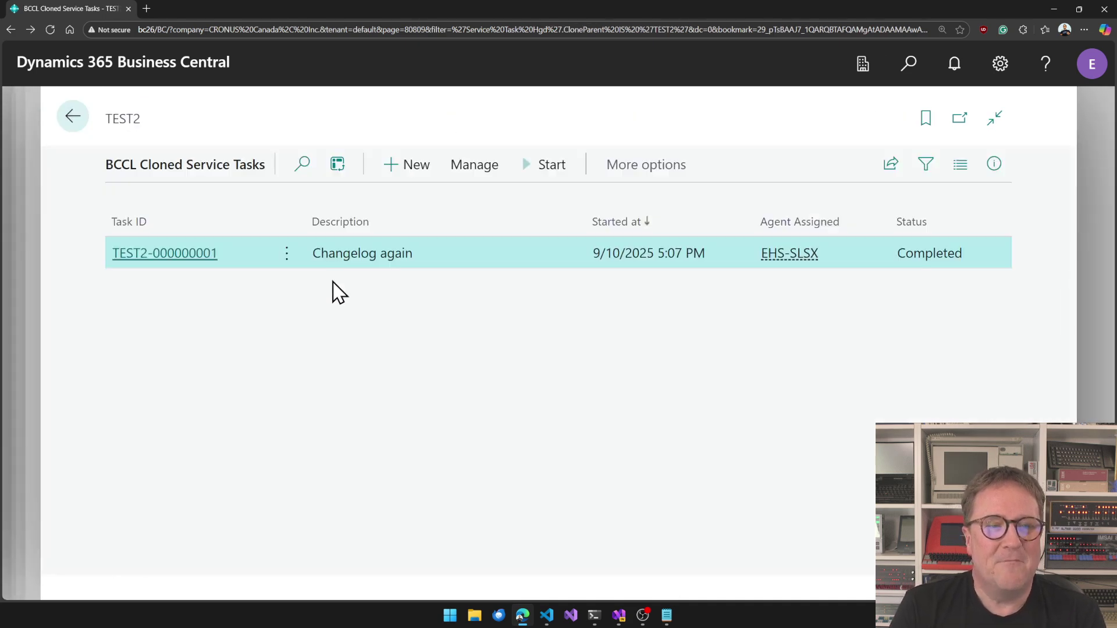
Return to TEST2 and start it again to queue a second run.
key("Escape")
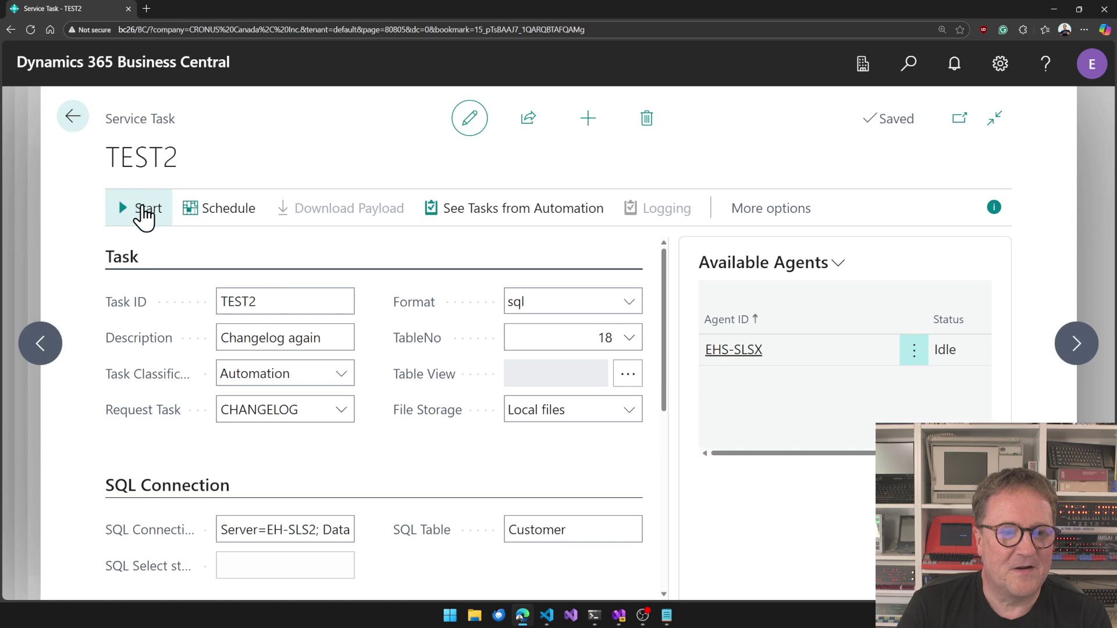
left_click(142, 210)
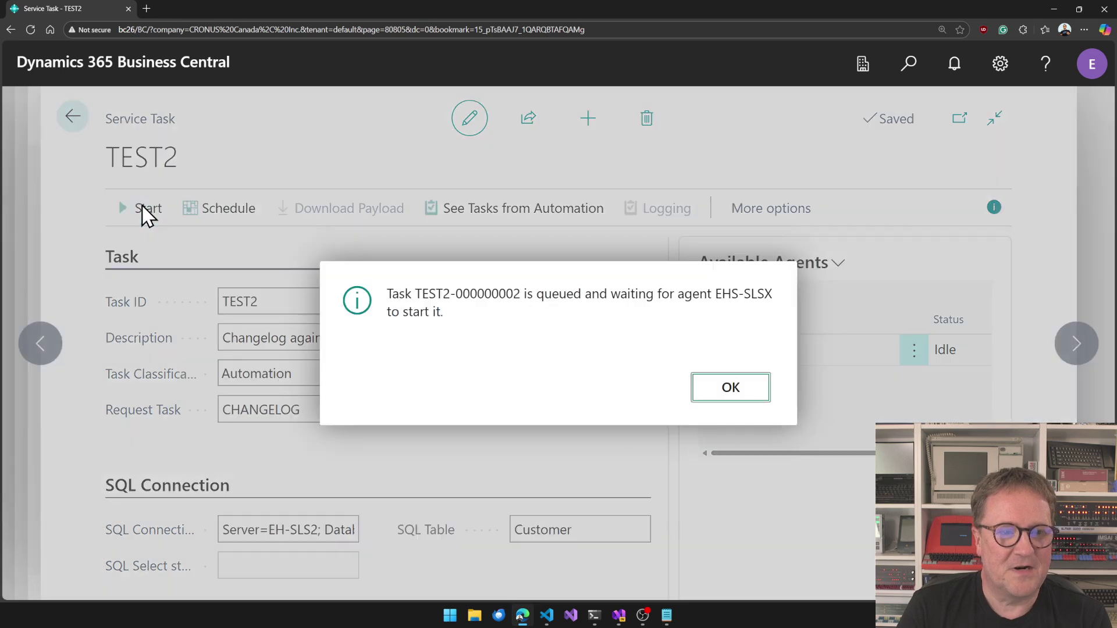
left_click(730, 388)
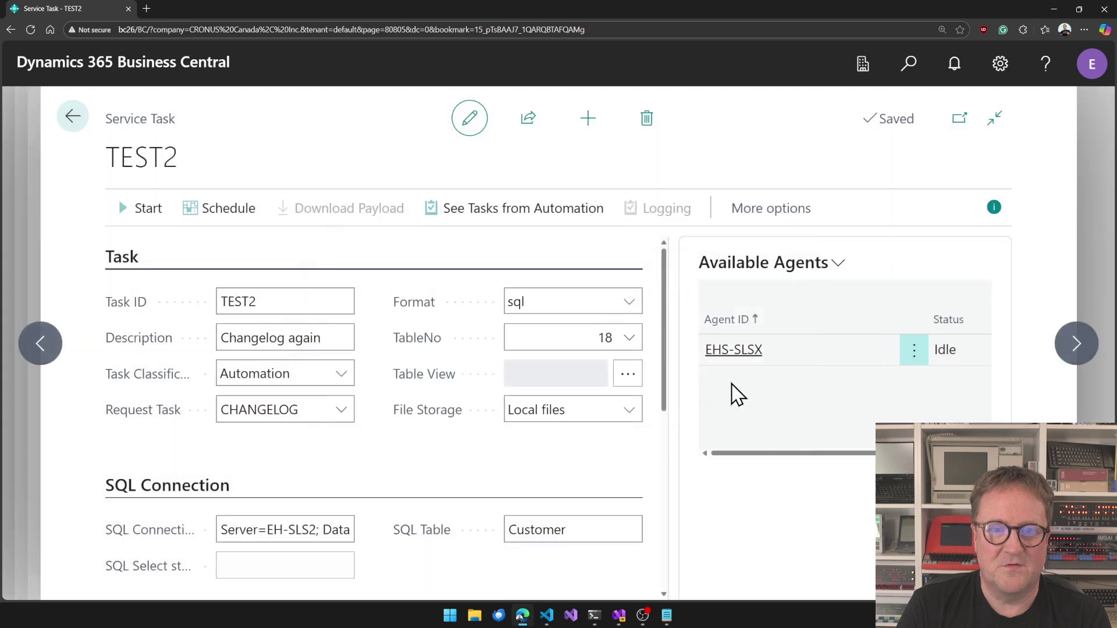
left_click(541, 219)
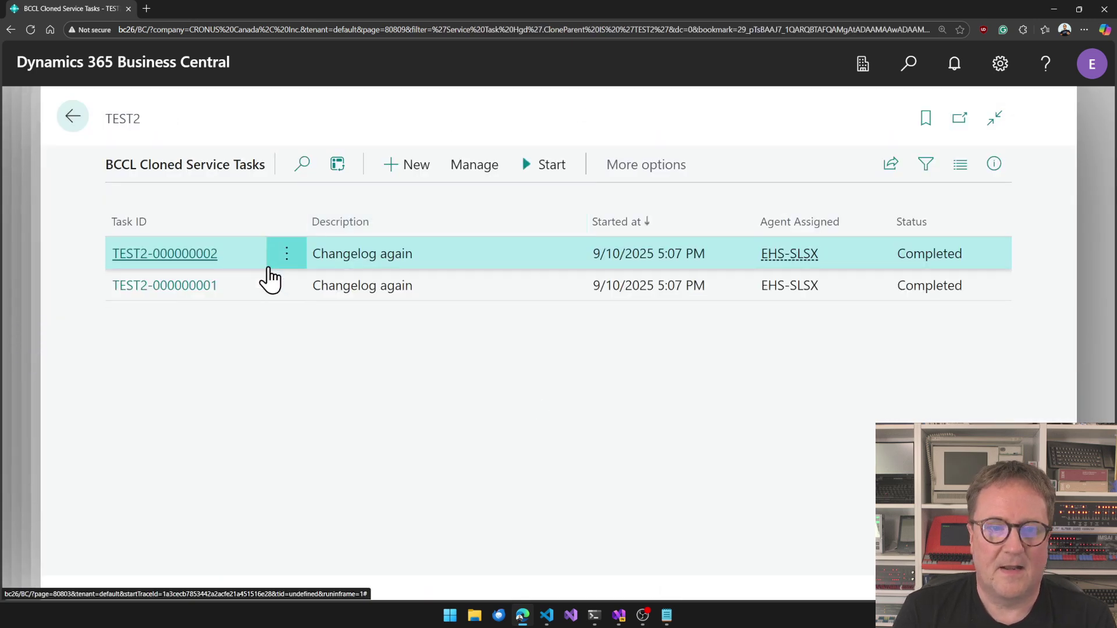
left_click(183, 255)
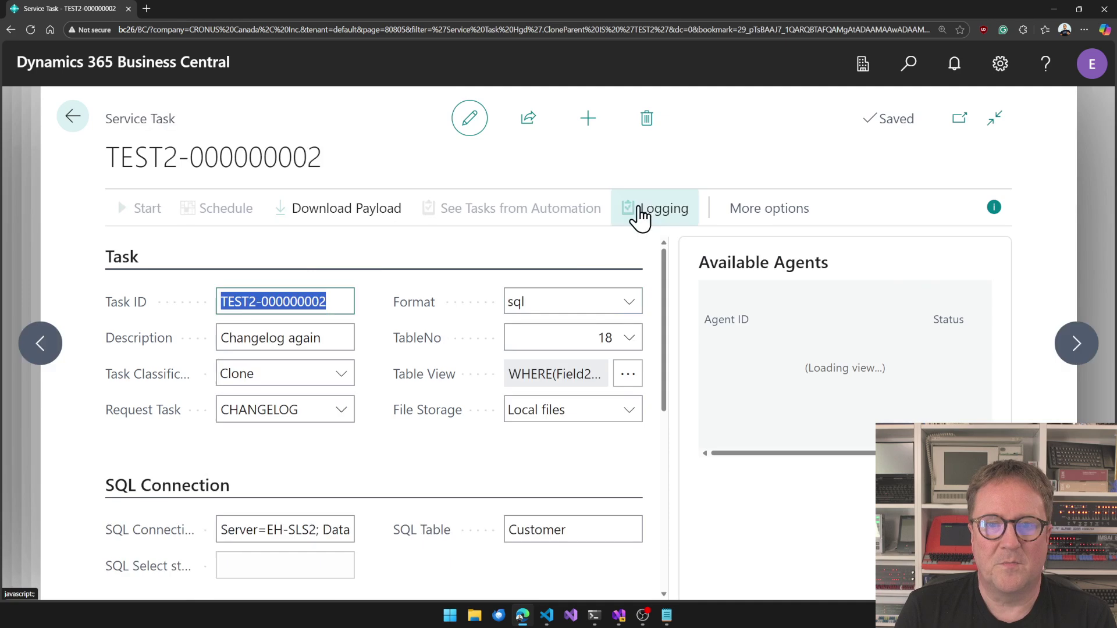
left_click(673, 210)
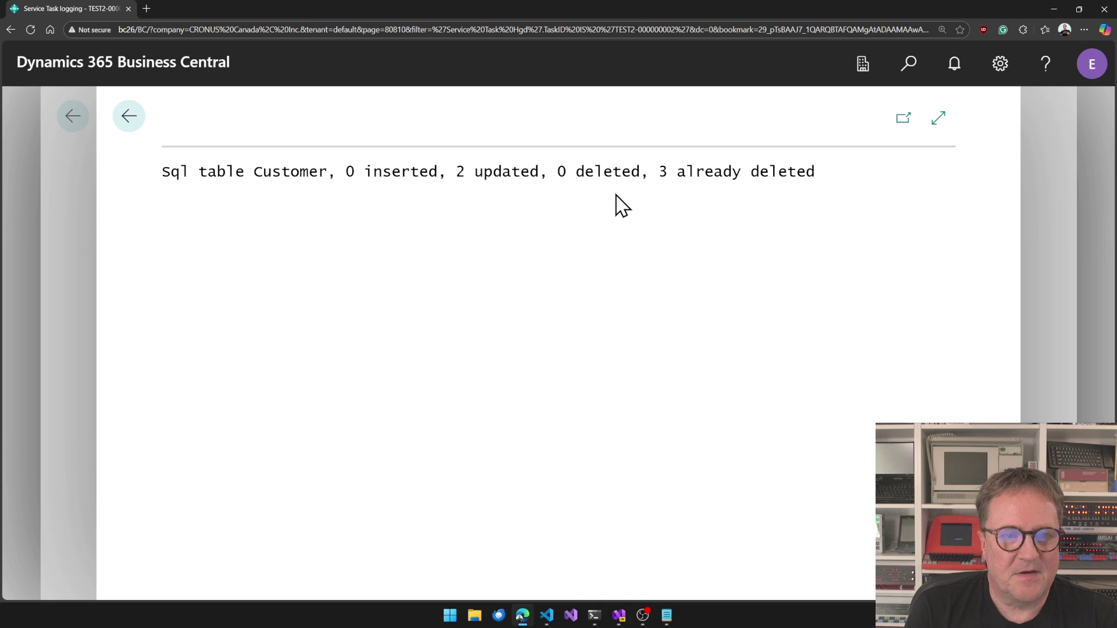
left_click(130, 117)
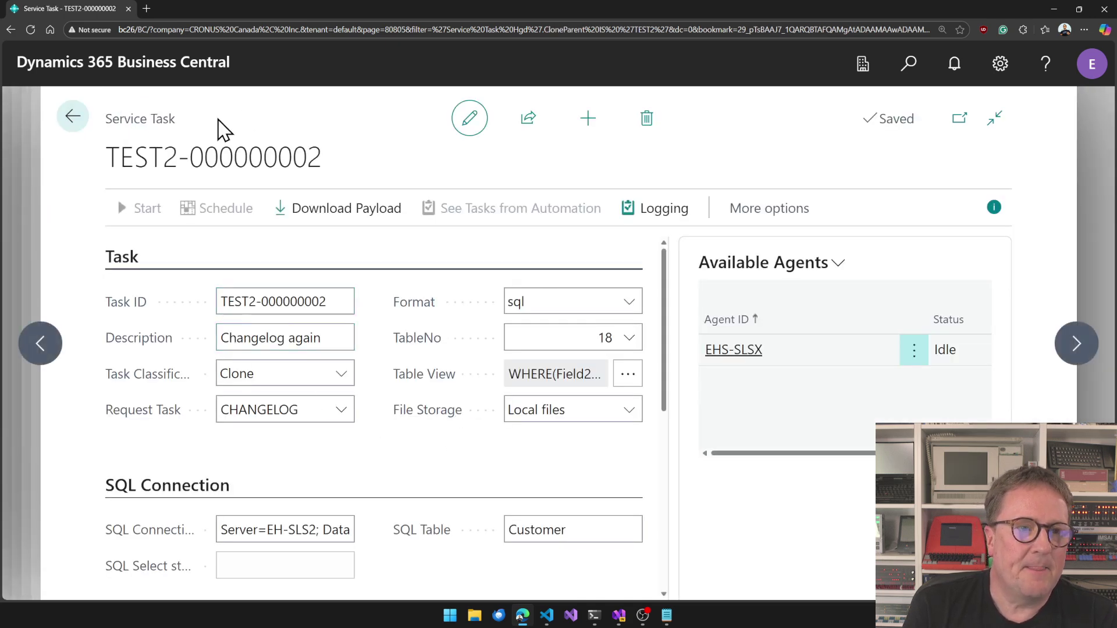
From the Customers list, edit the Address 2 line of a customer near the list's end.
key("alt+q")
type("customers")
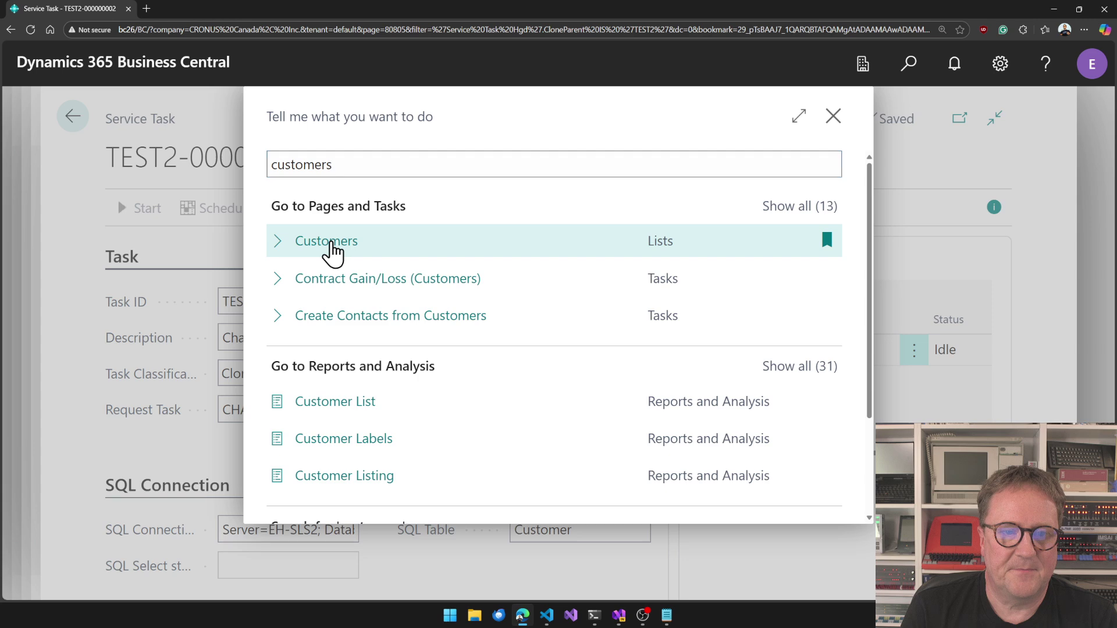
left_click(331, 244)
scroll(142, 511, "down", 15)
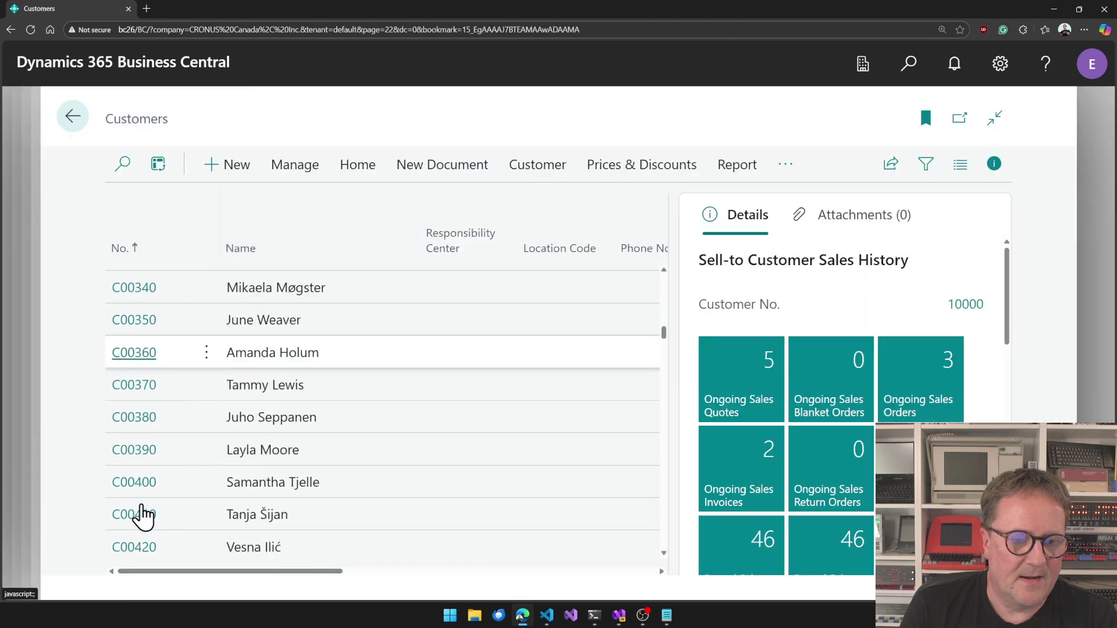
left_click(134, 559)
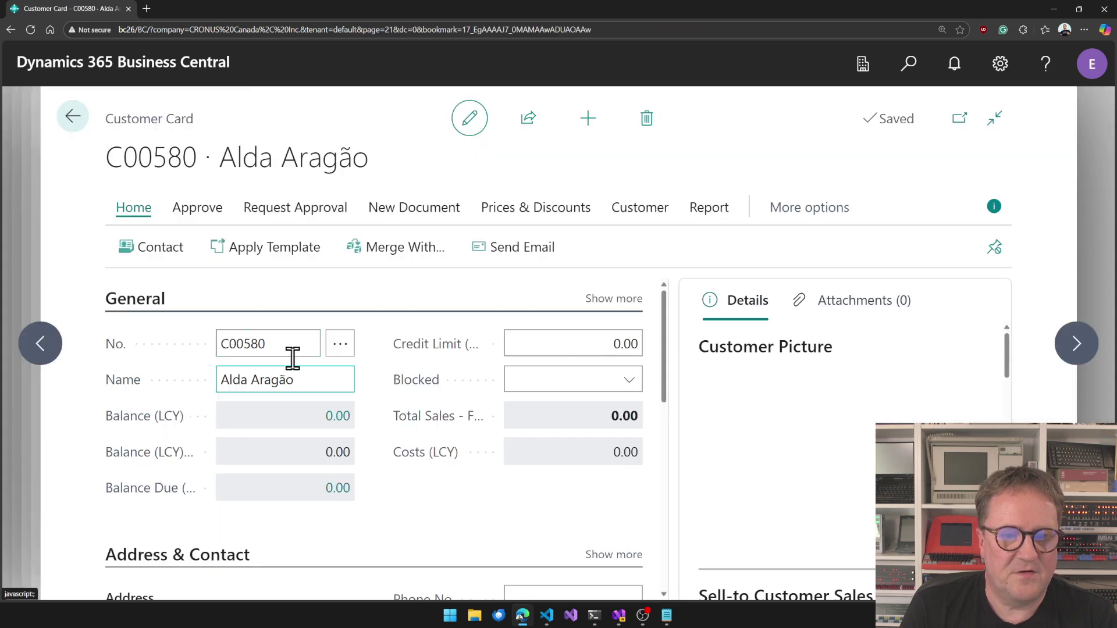
scroll(332, 440, "down", 3)
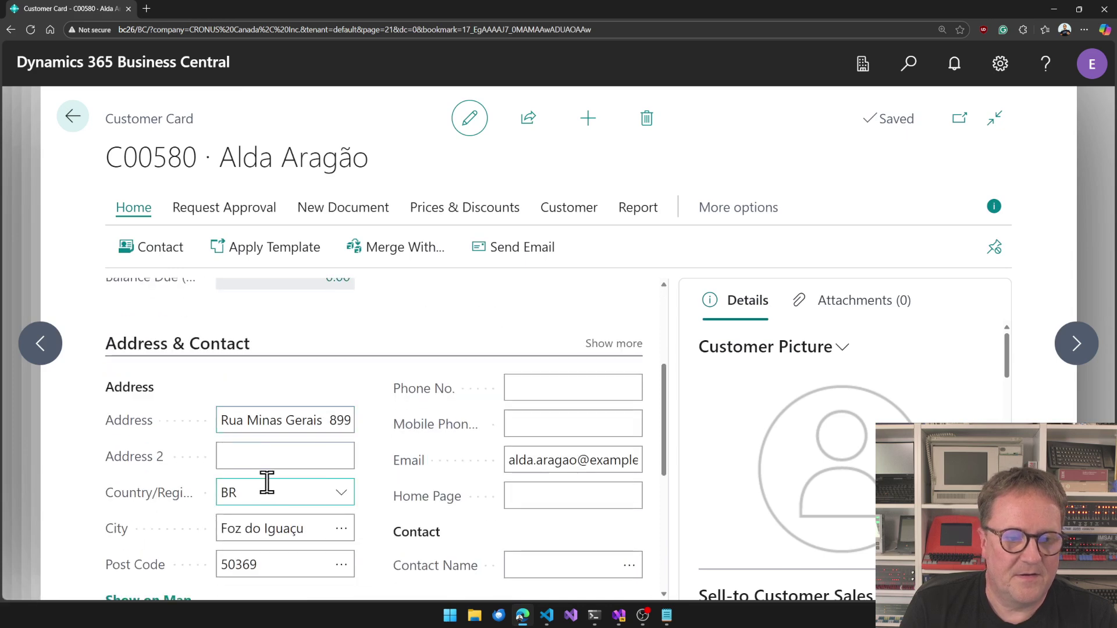
left_click(287, 455)
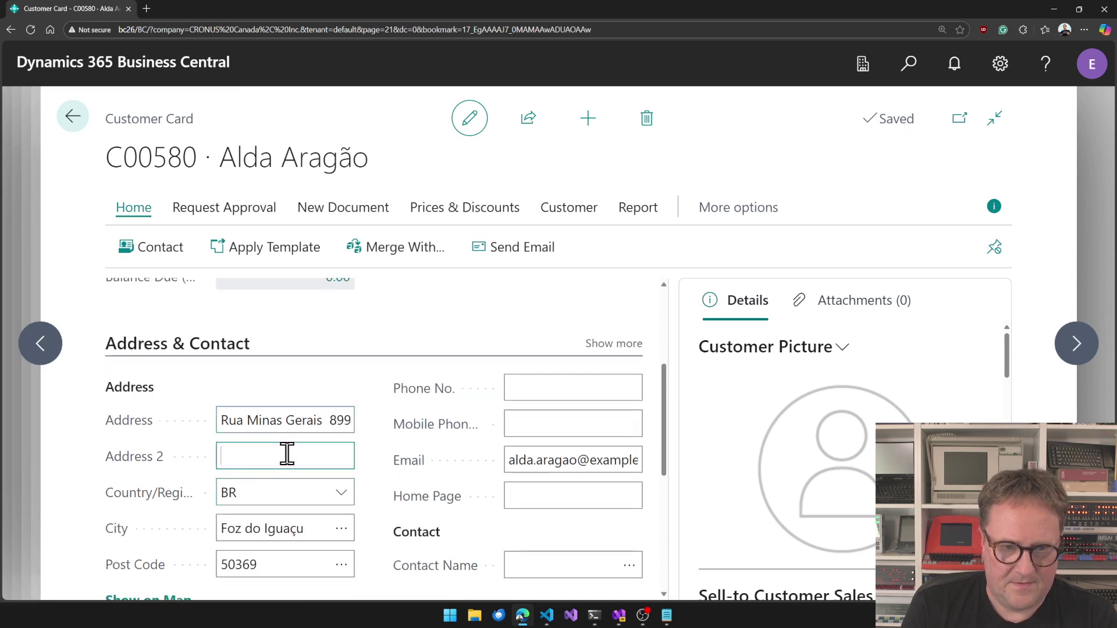
key("Escape")
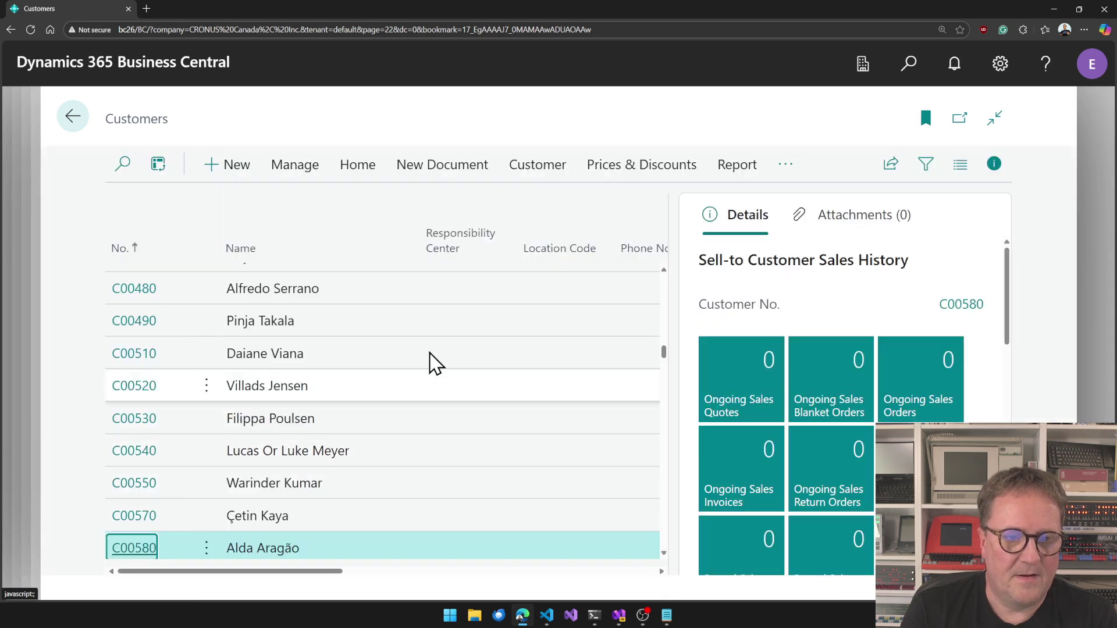
Back out to TEST2 and start it again to queue a third run.
key("Escape")
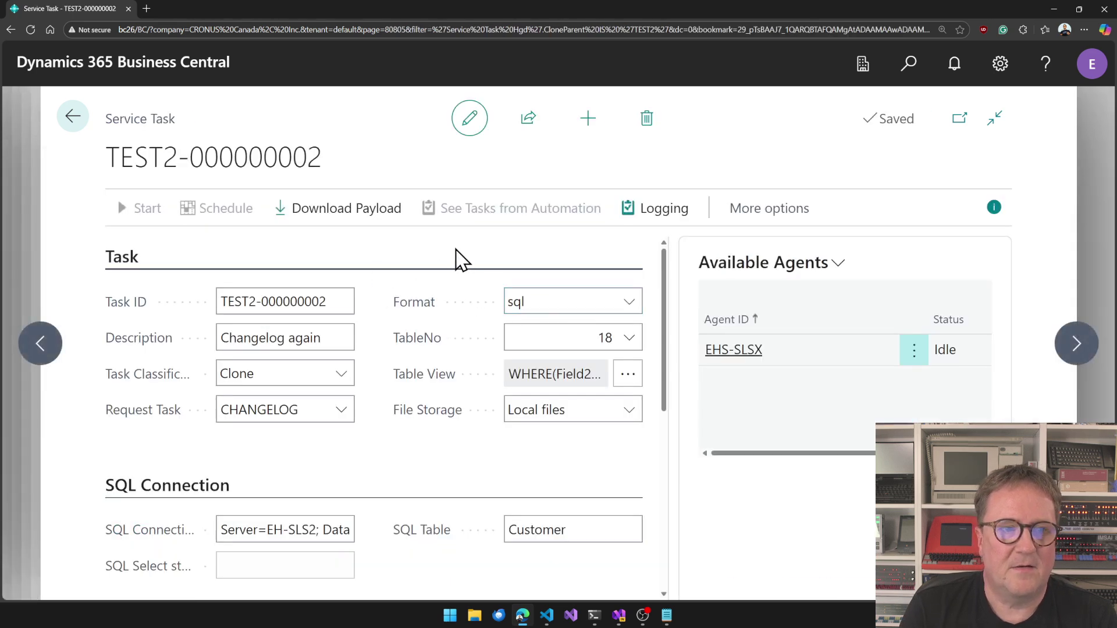
key("Escape")
key("Escape")
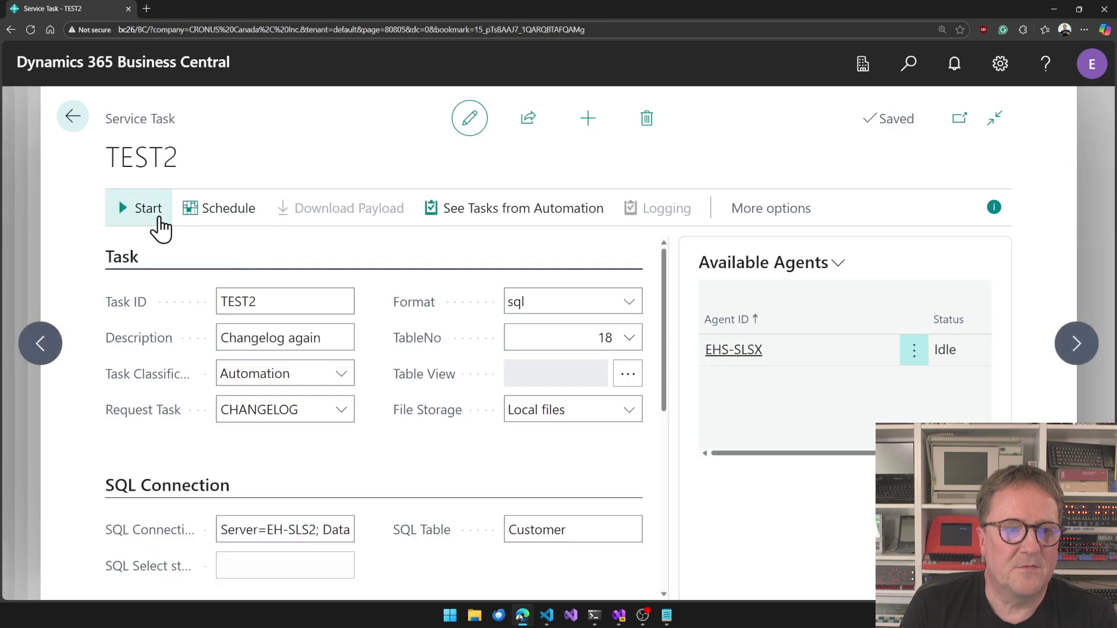
left_click(145, 216)
left_click(742, 392)
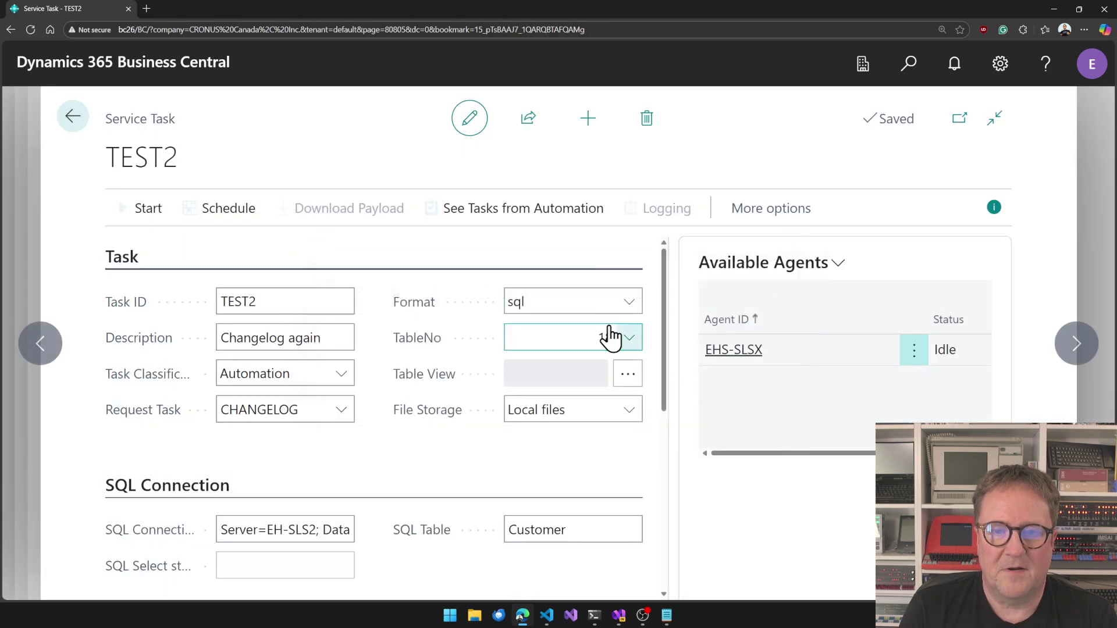
left_click(566, 212)
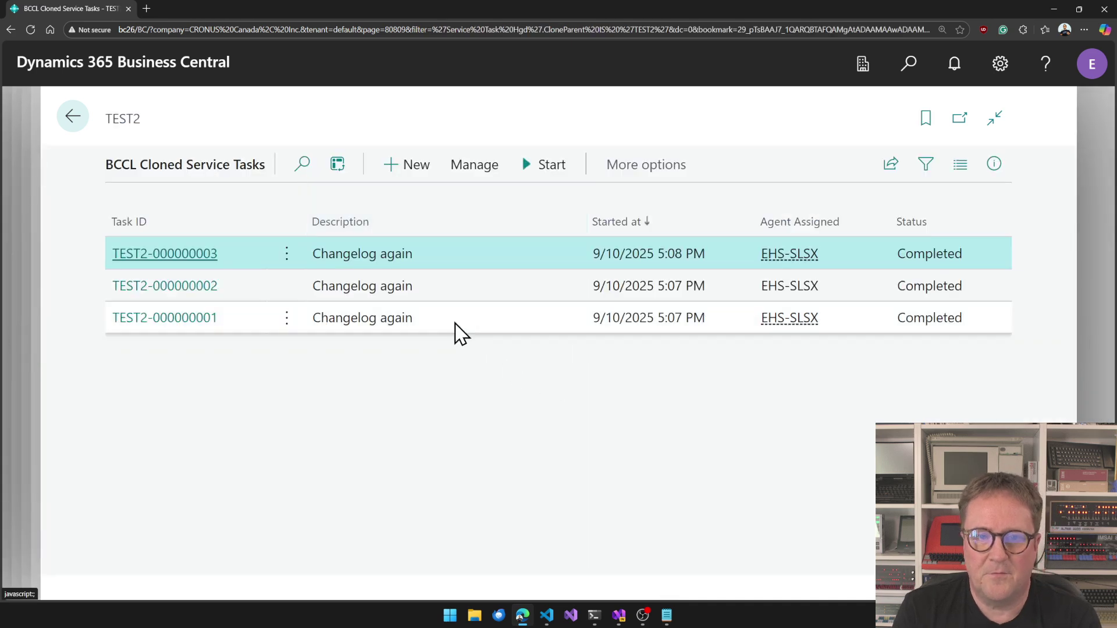
left_click(175, 255)
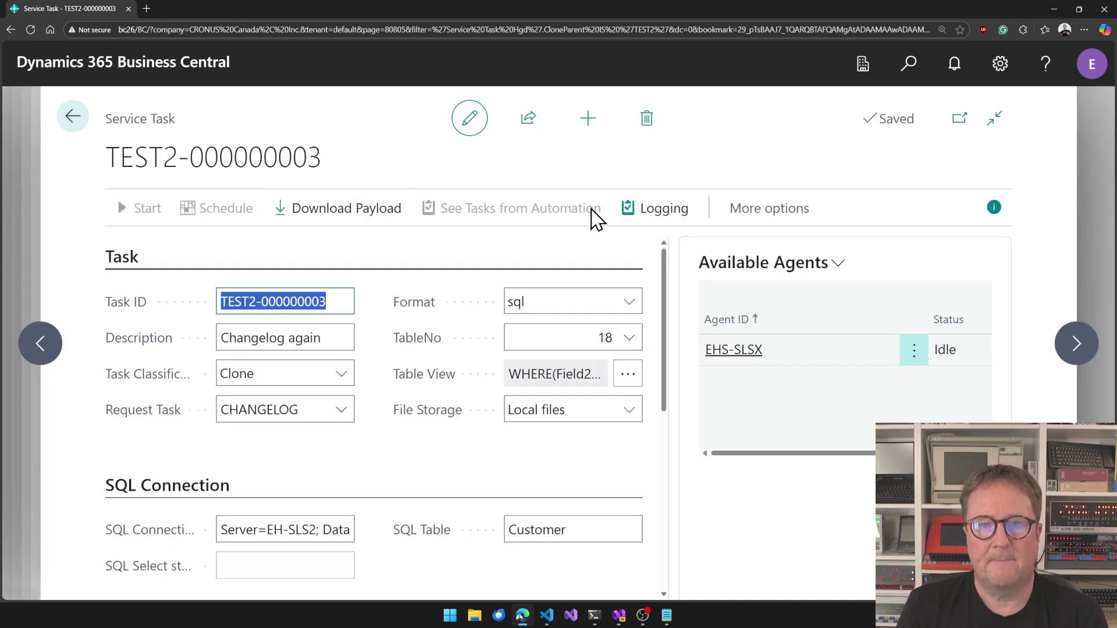
left_click(668, 213)
left_click_drag(458, 168, 512, 182)
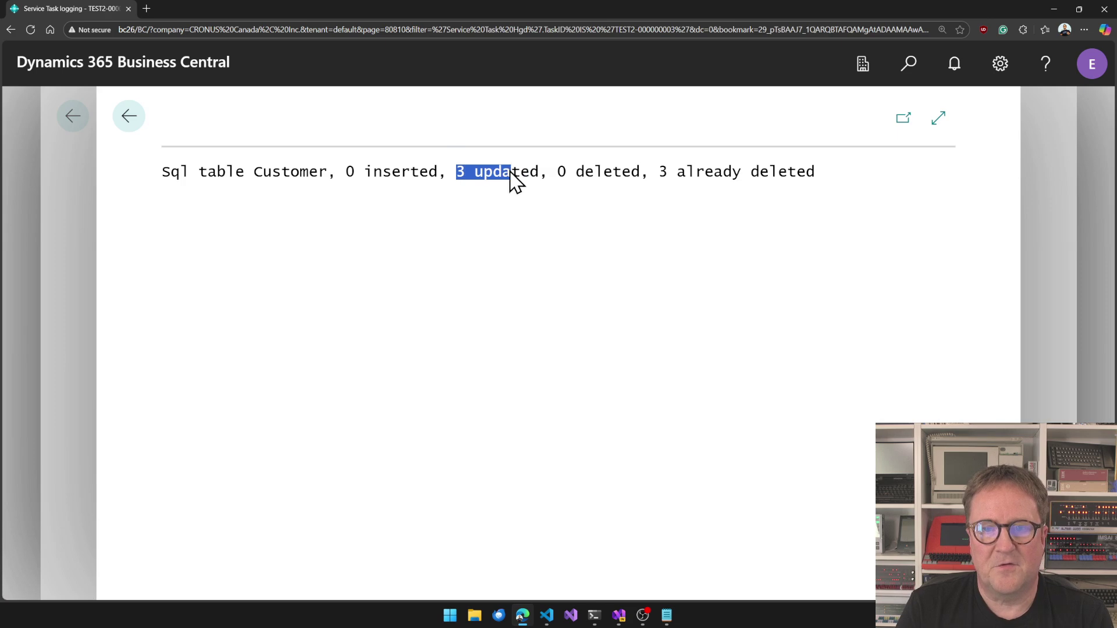
left_click(533, 249)
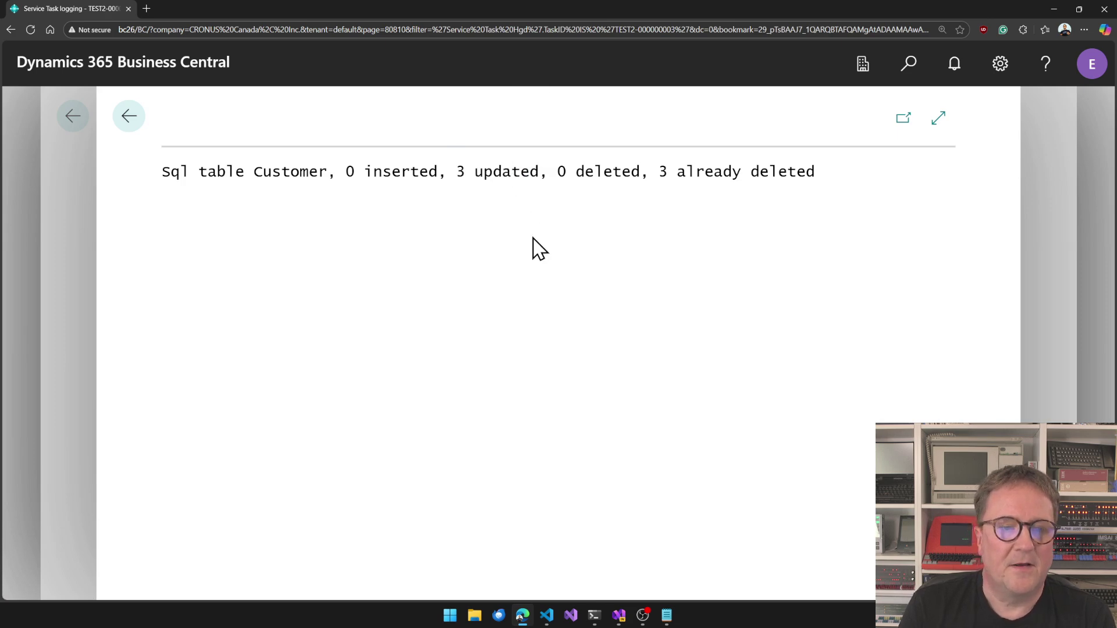
left_click(129, 118)
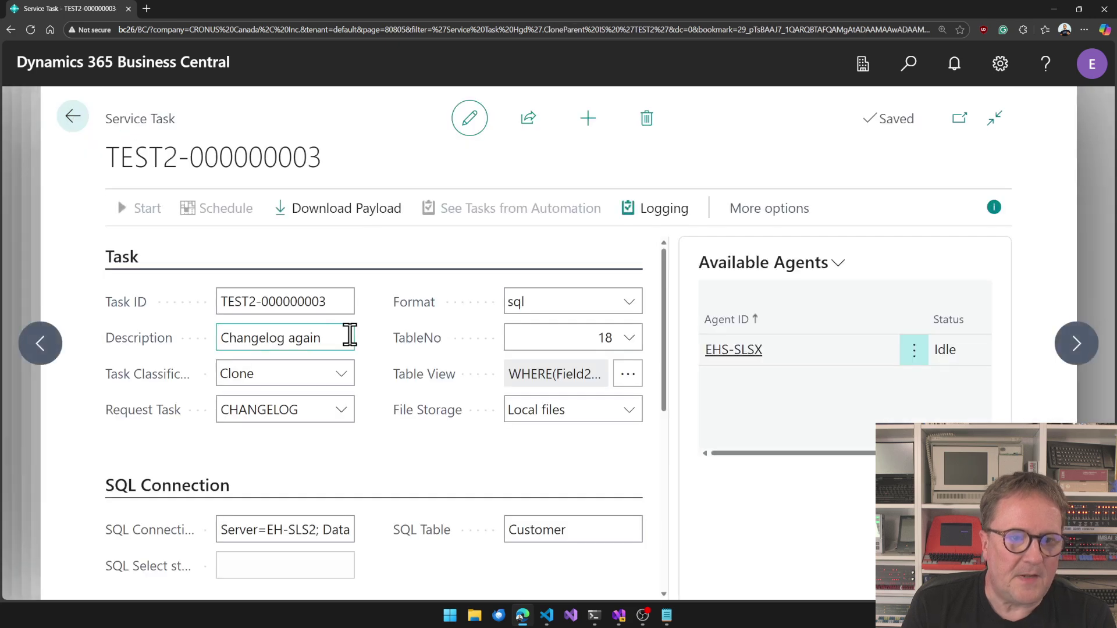
key("Escape")
key("Escape")
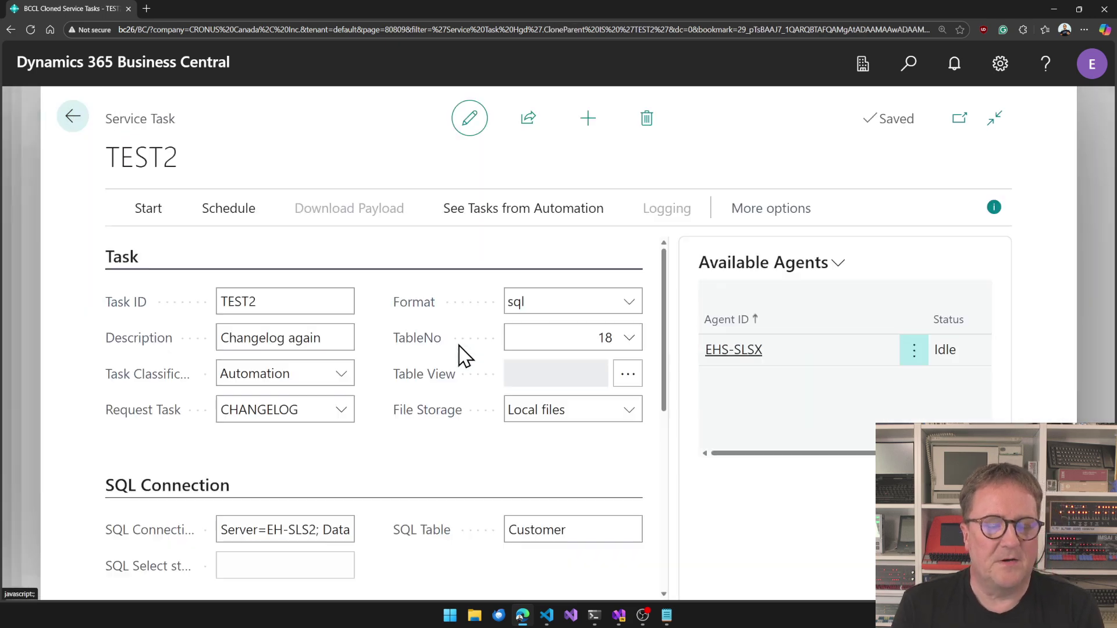
Open TEST2's job queue entry and set its status to Ready.
left_click(244, 215)
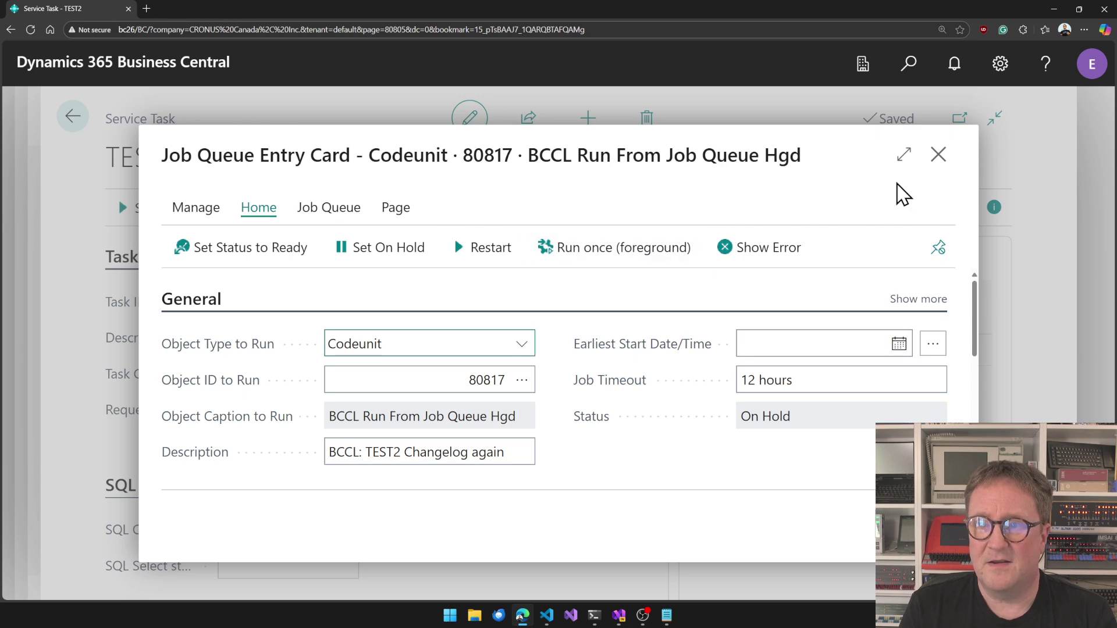
scroll(573, 431, "down", 2)
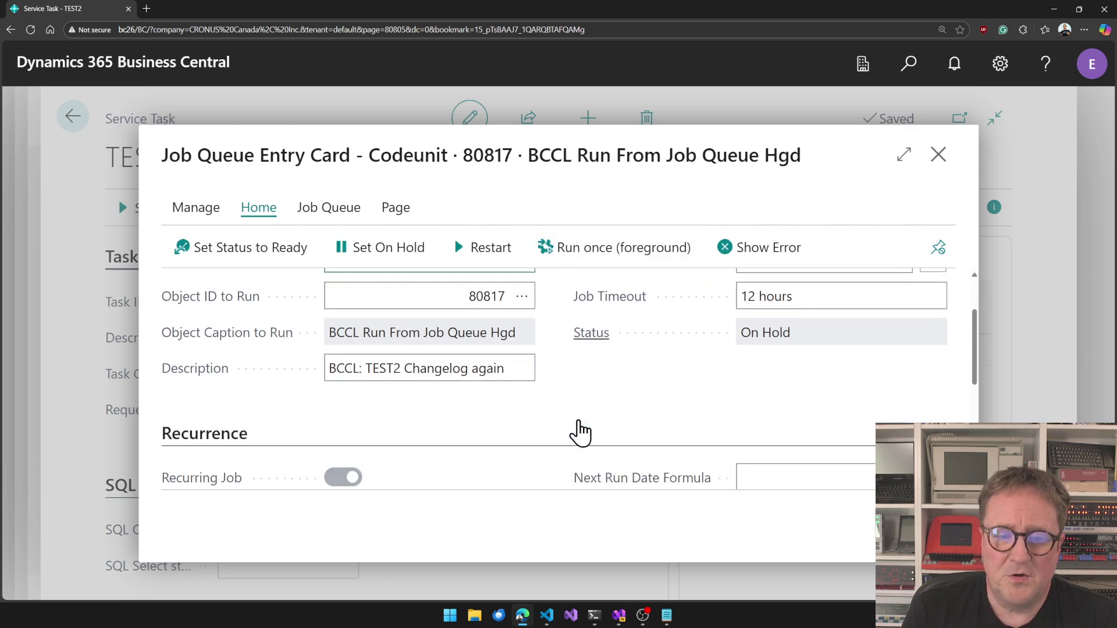
scroll(512, 419, "down", 4)
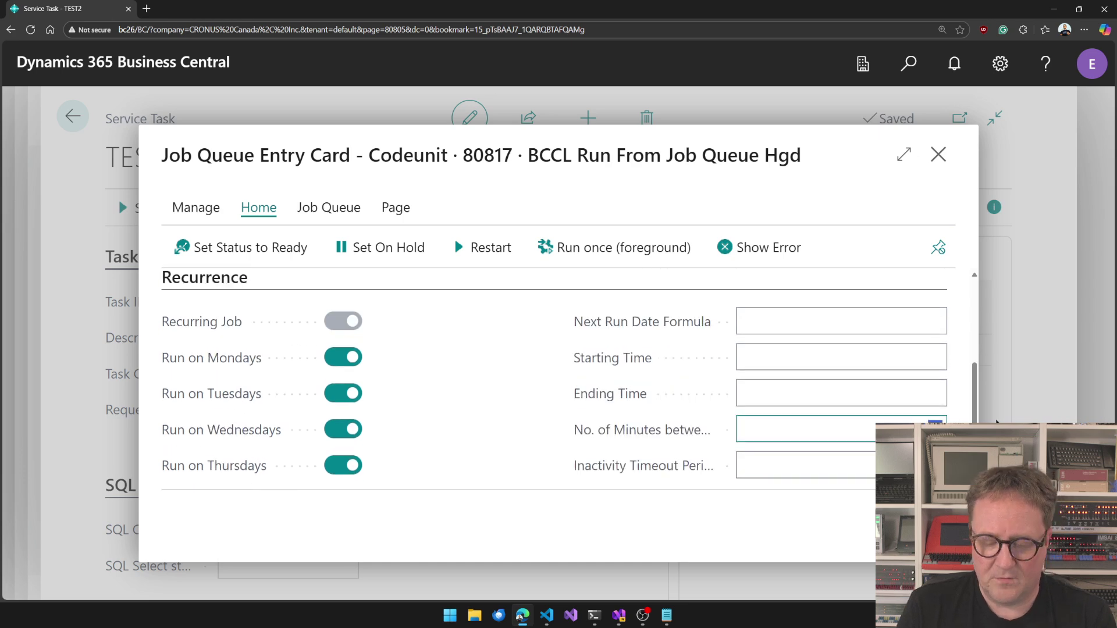
left_click(806, 465)
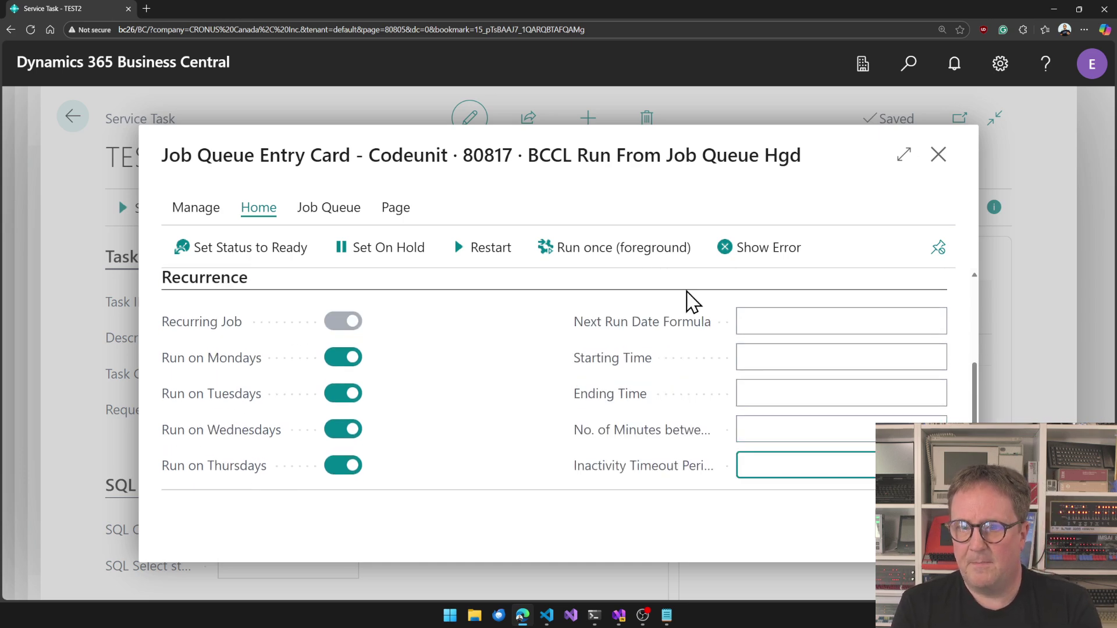
scroll(446, 332, "up", 5)
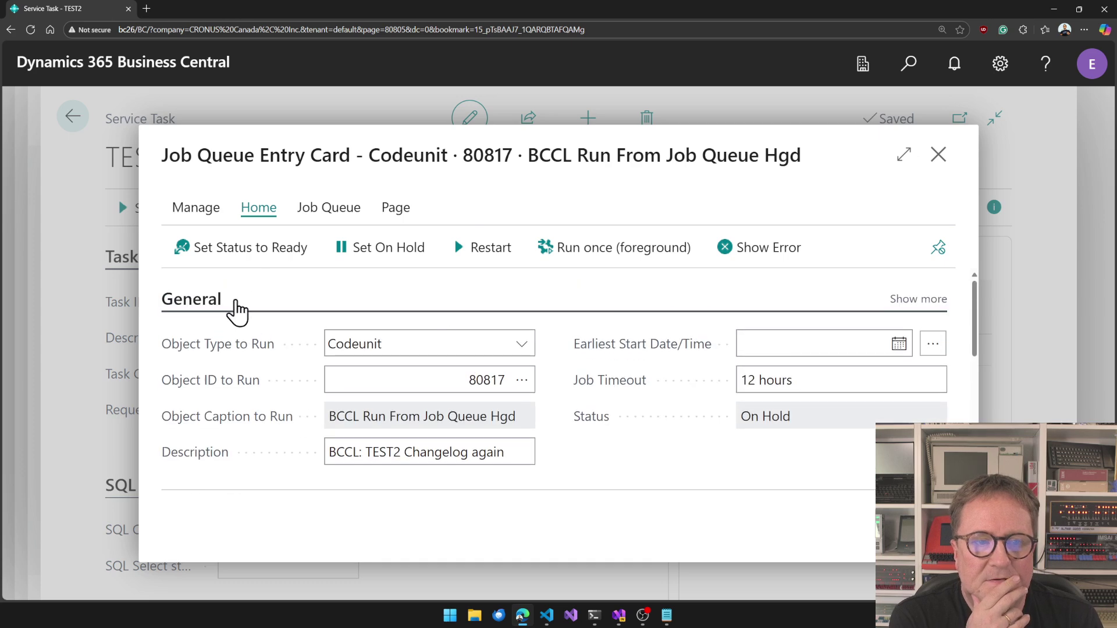
left_click(256, 248)
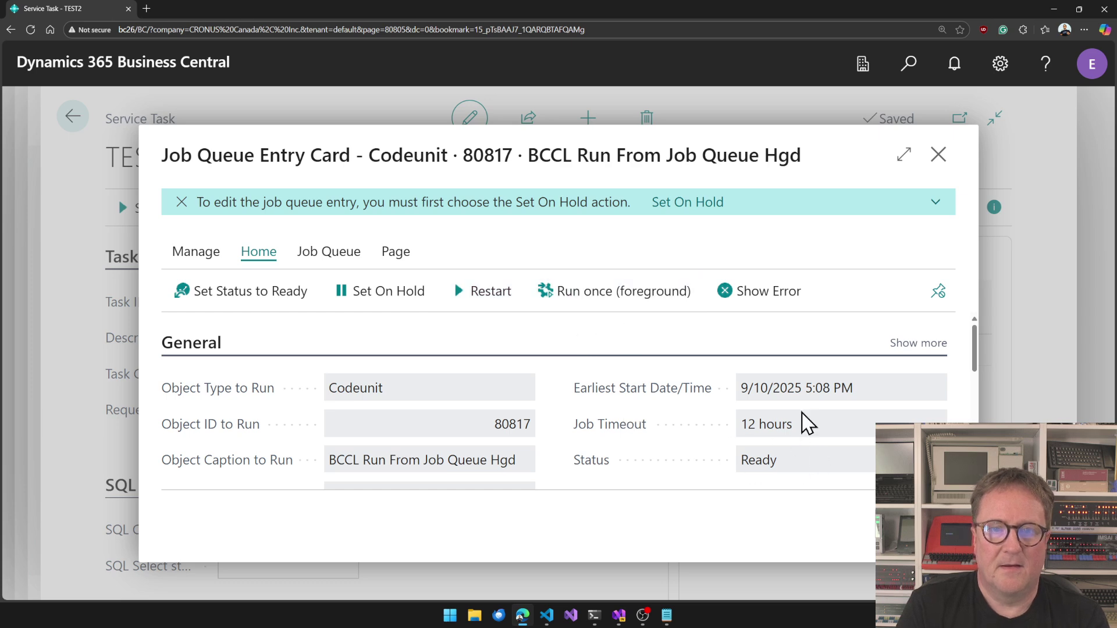
Put the entry on hold, set 1 minute between runs, and set it back to Ready.
scroll(779, 420, "down", 5)
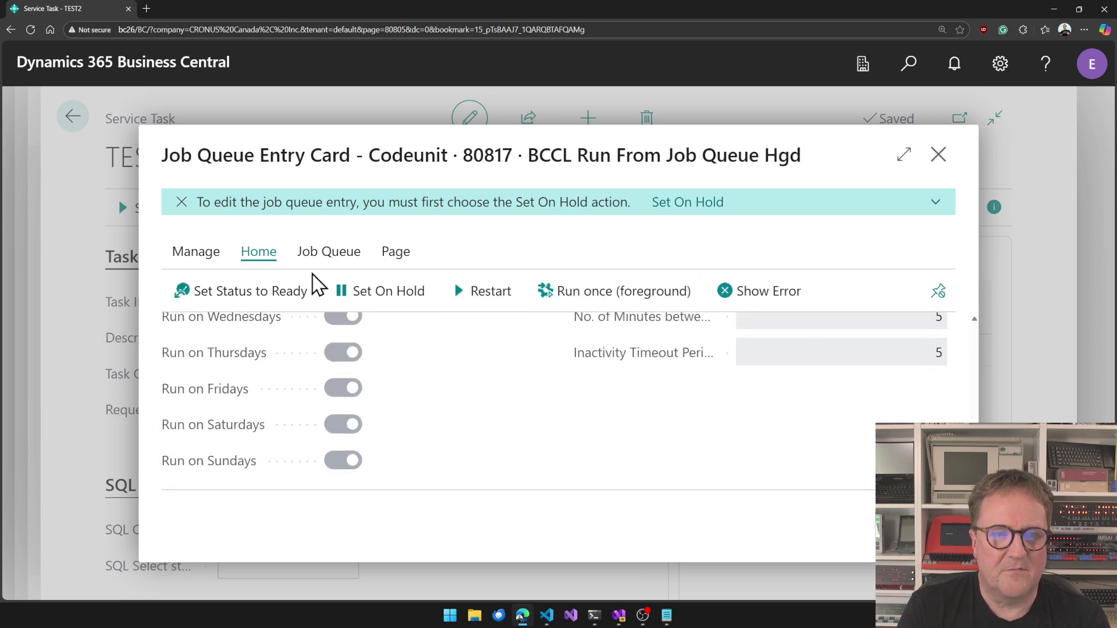
left_click(274, 299)
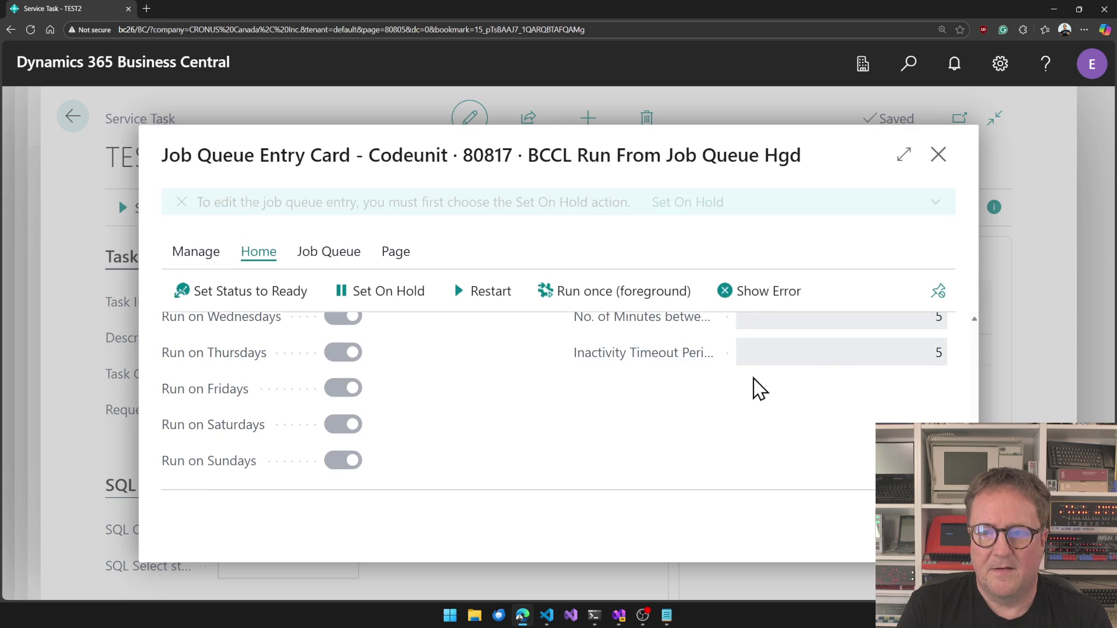
left_click(405, 304)
left_click(908, 316)
type("1")
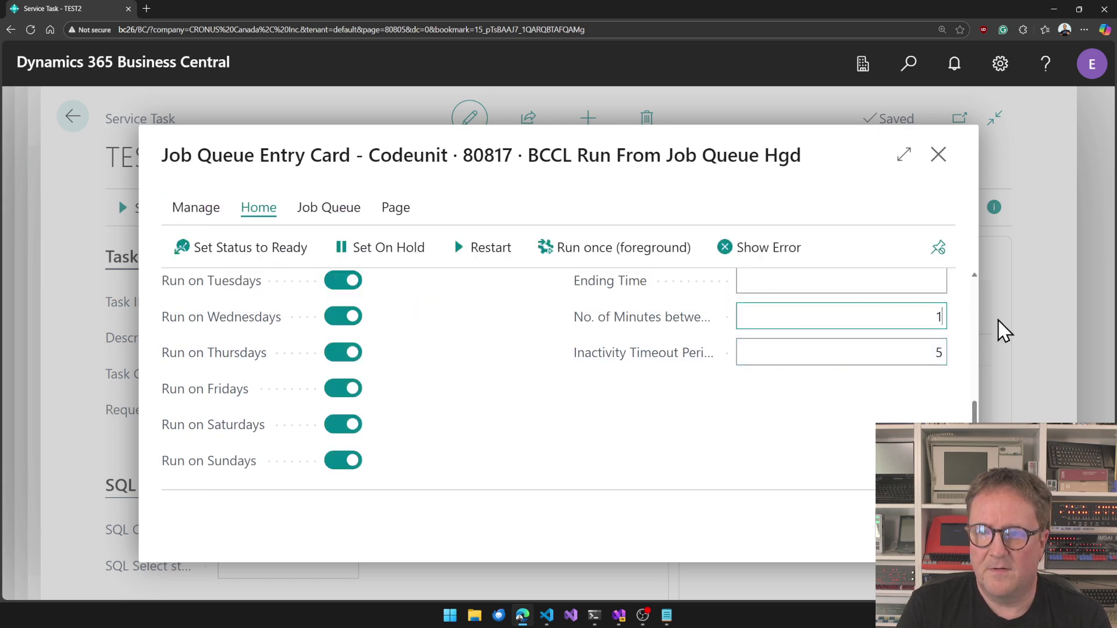
key("Tab")
left_click(238, 256)
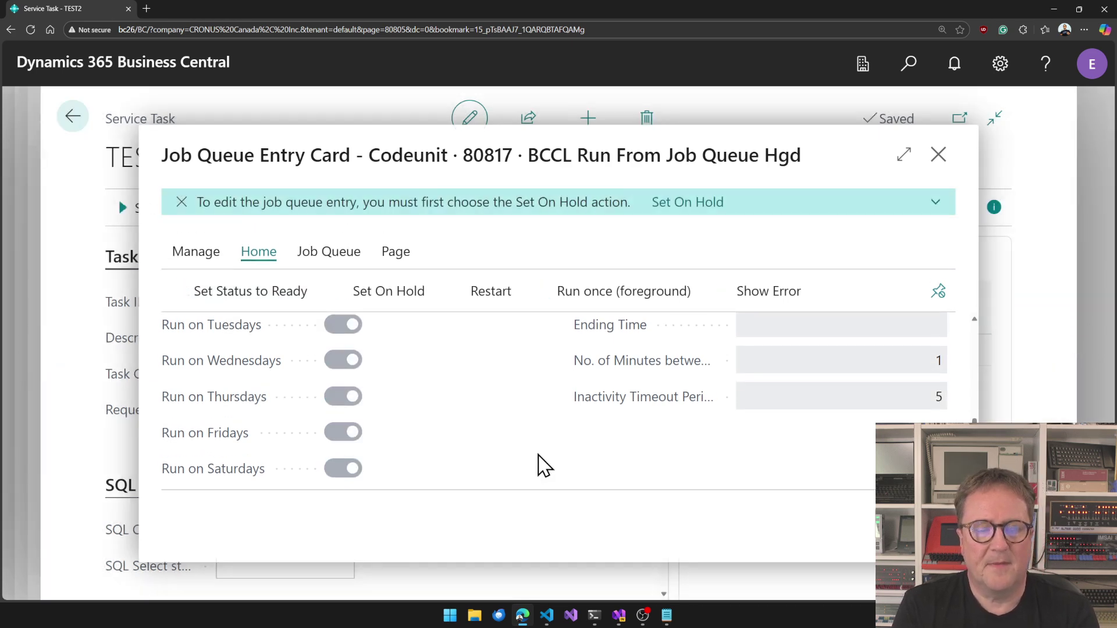
key("Escape")
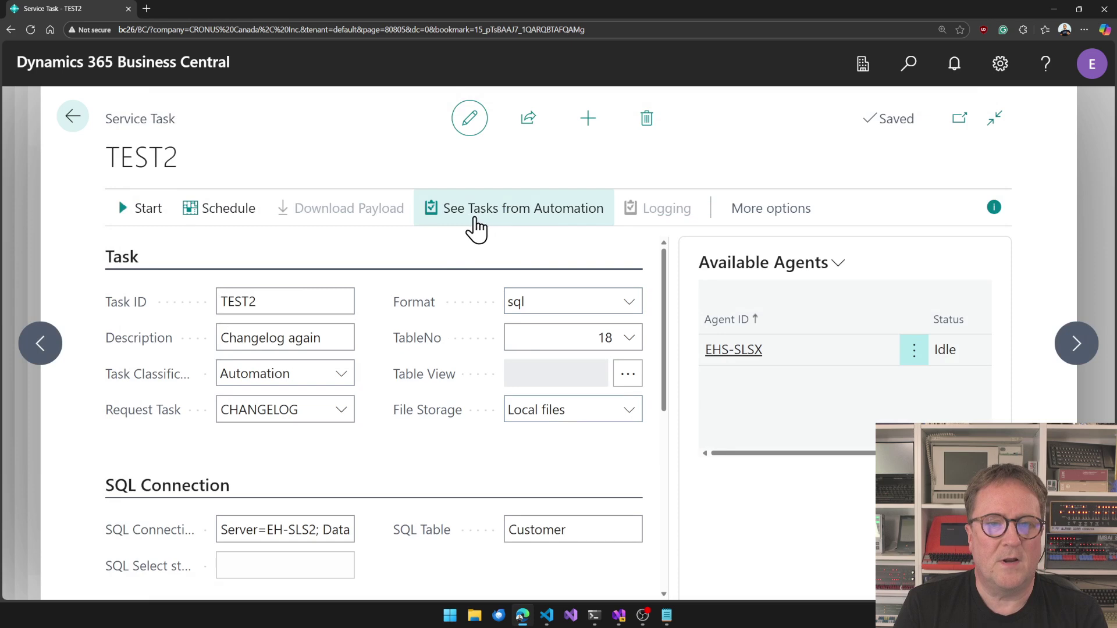
left_click(474, 224)
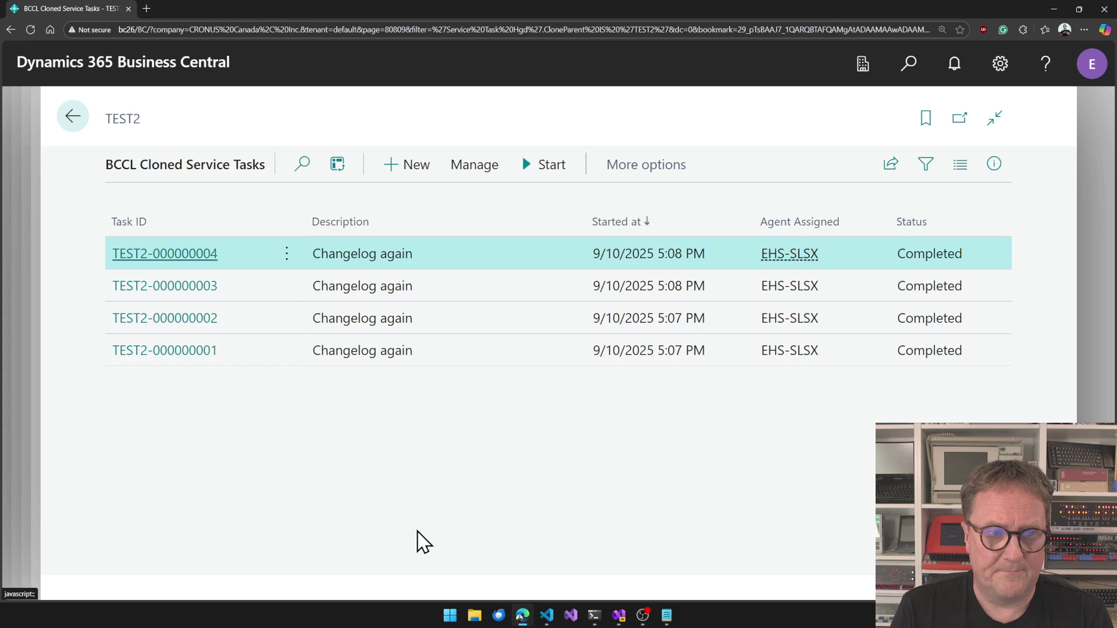
Open Job Queue Entries and select the TEST2 Changelog again entry.
key("Escape")
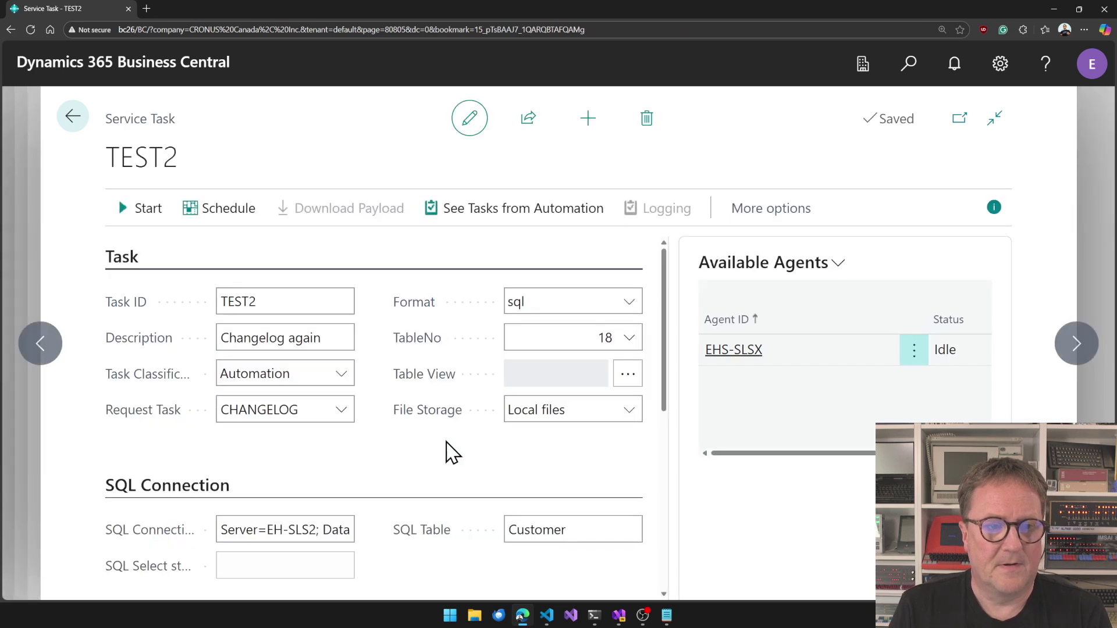
key("alt+q")
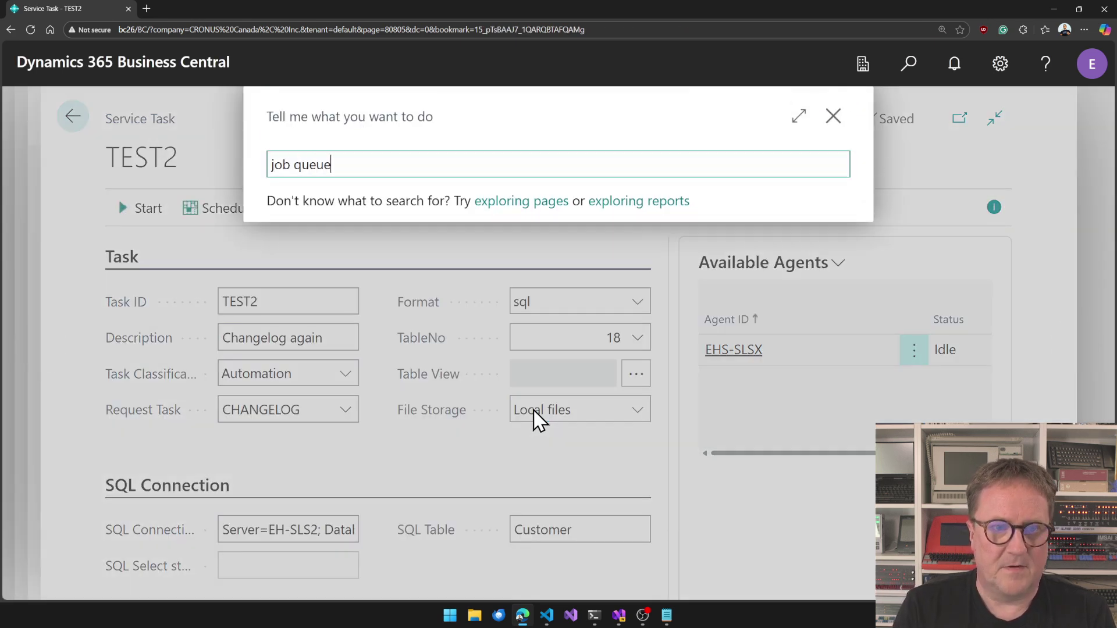
type("job queue")
left_click(350, 240)
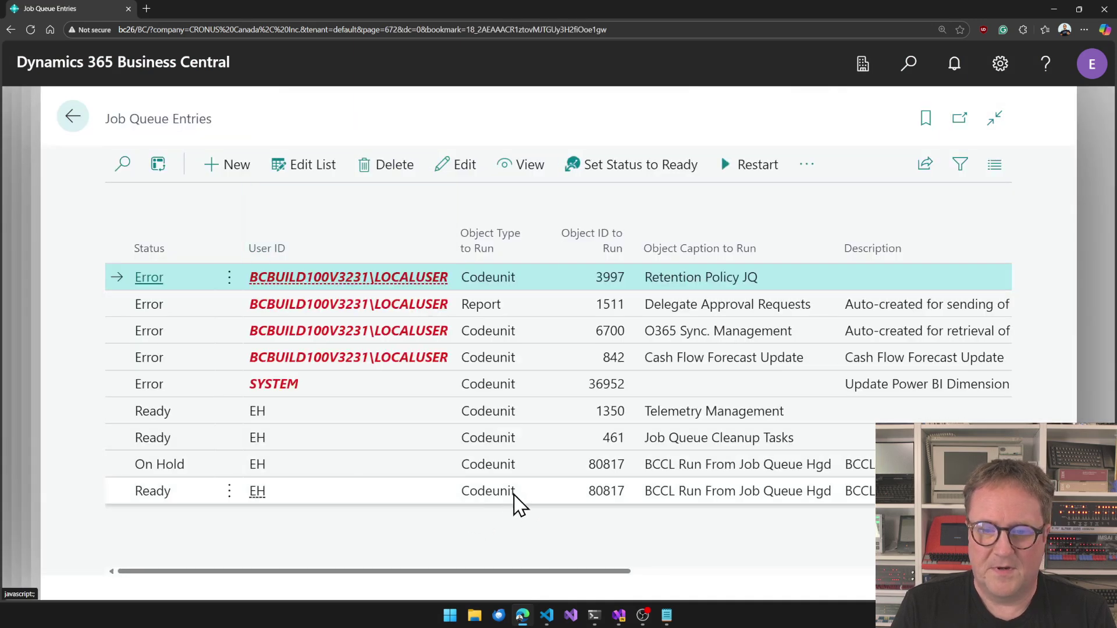
left_click(540, 492)
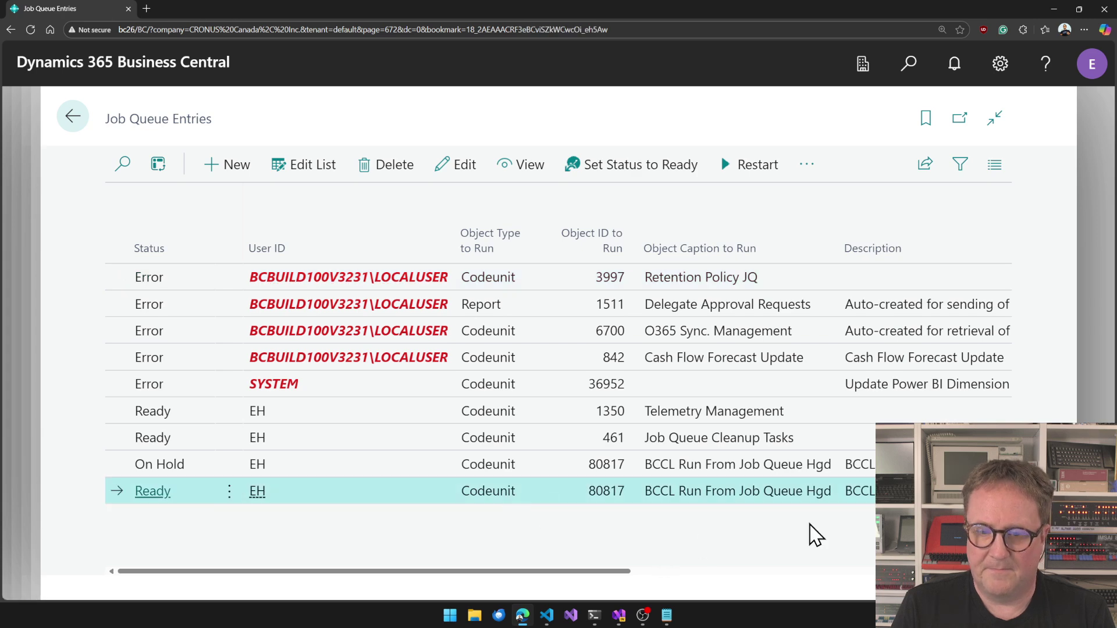
scroll(815, 534, "right", 5)
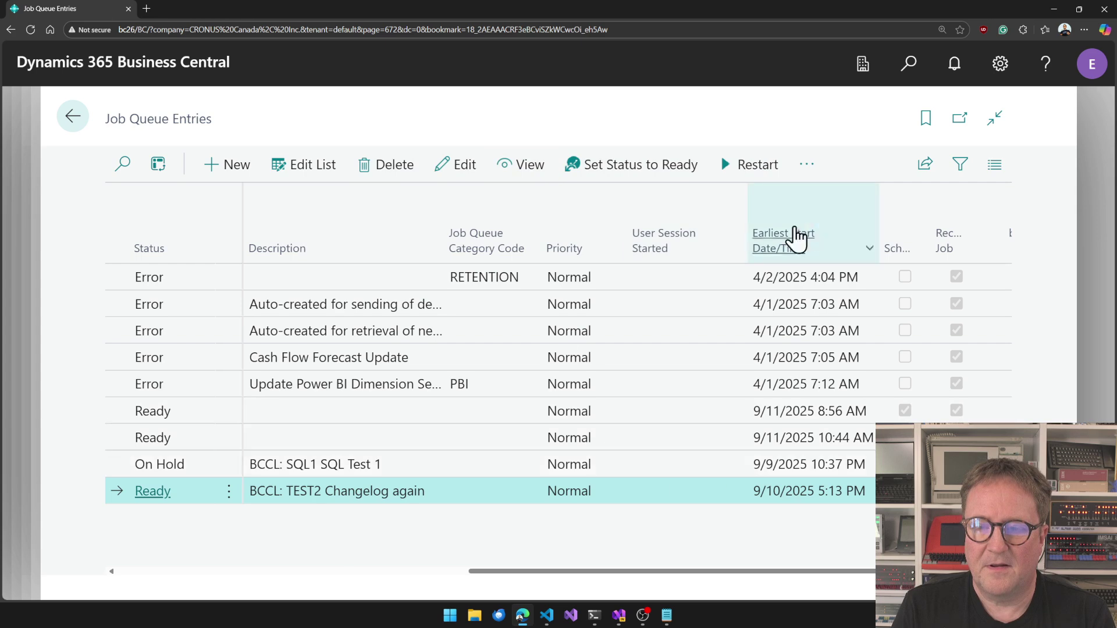
Run the entry once in the foreground, confirm, and acknowledge the Success result.
left_click(812, 168)
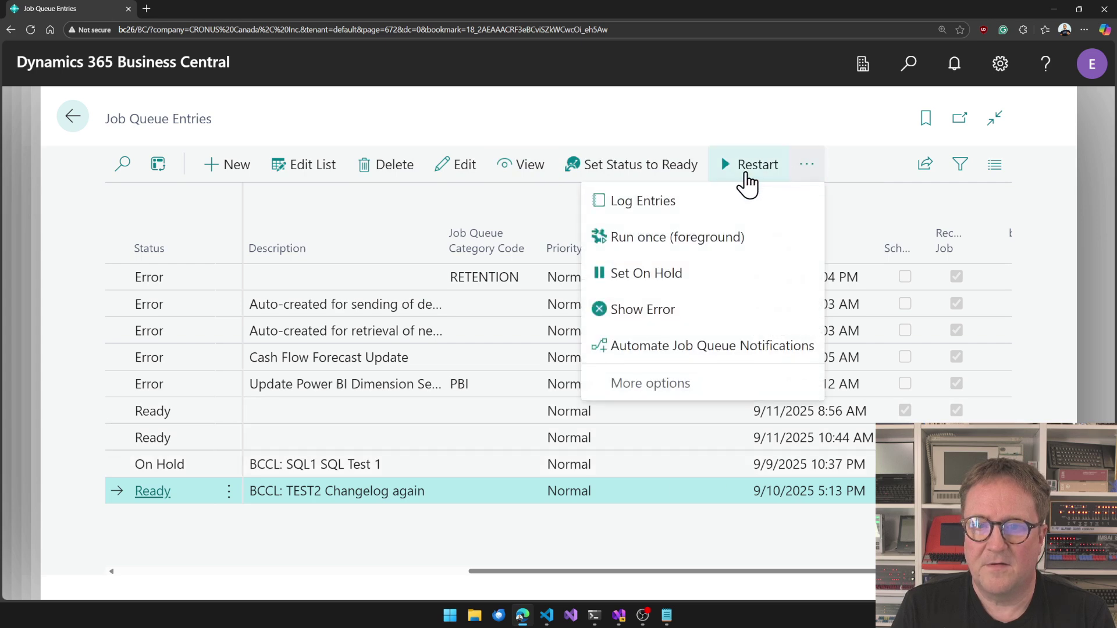
left_click(673, 236)
left_click(646, 390)
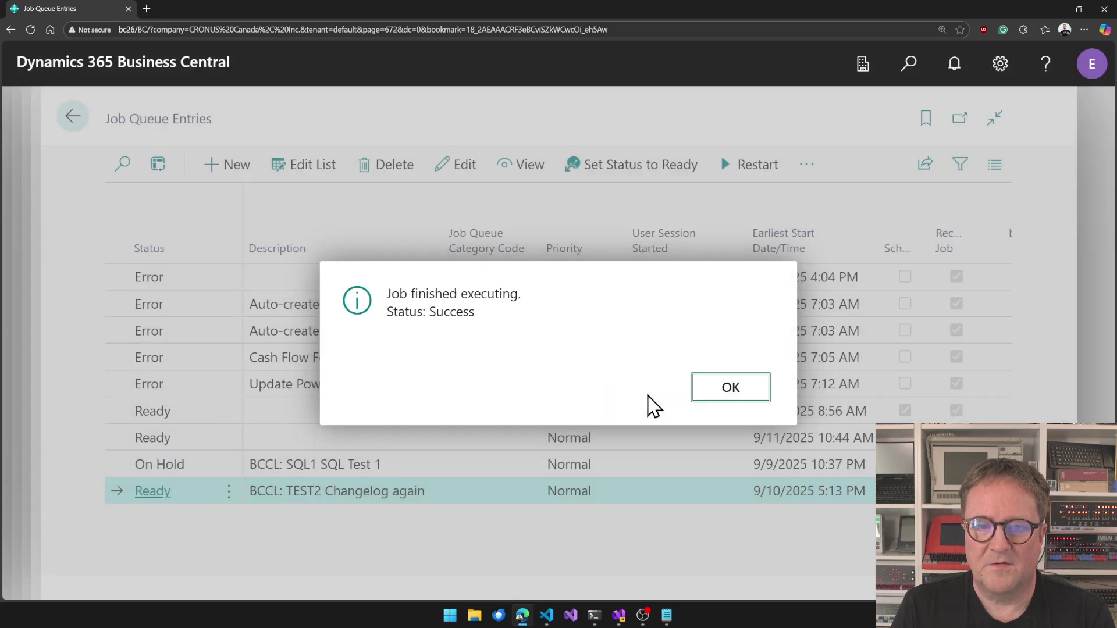
left_click(731, 387)
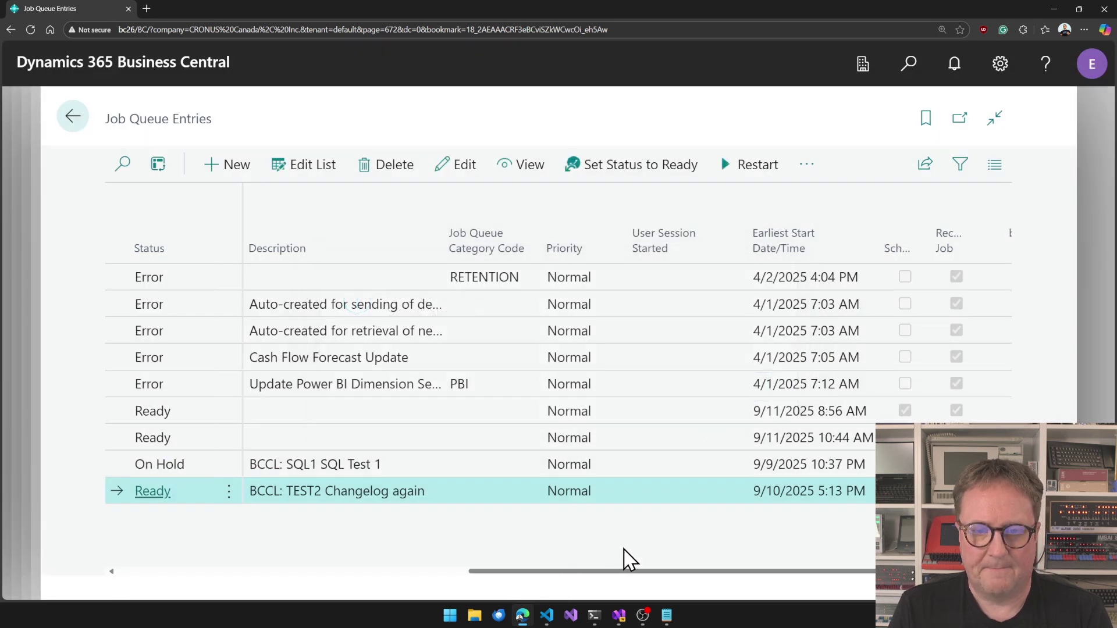
key("Escape")
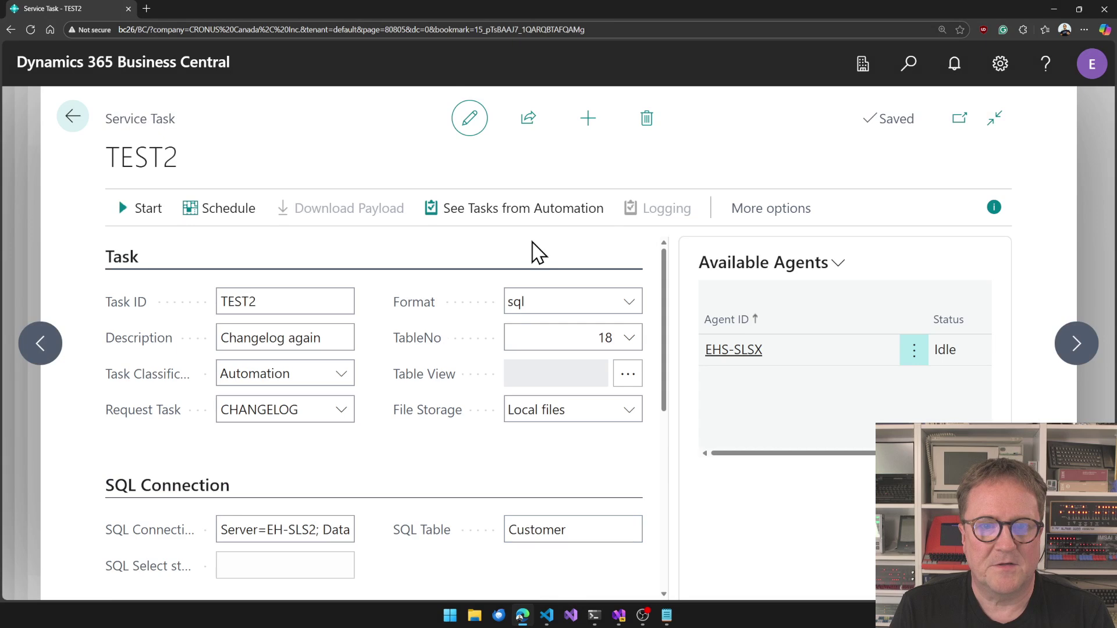
Review TEST2's five completed clone runs, then back out to BCCL Service Tasks.
left_click(511, 217)
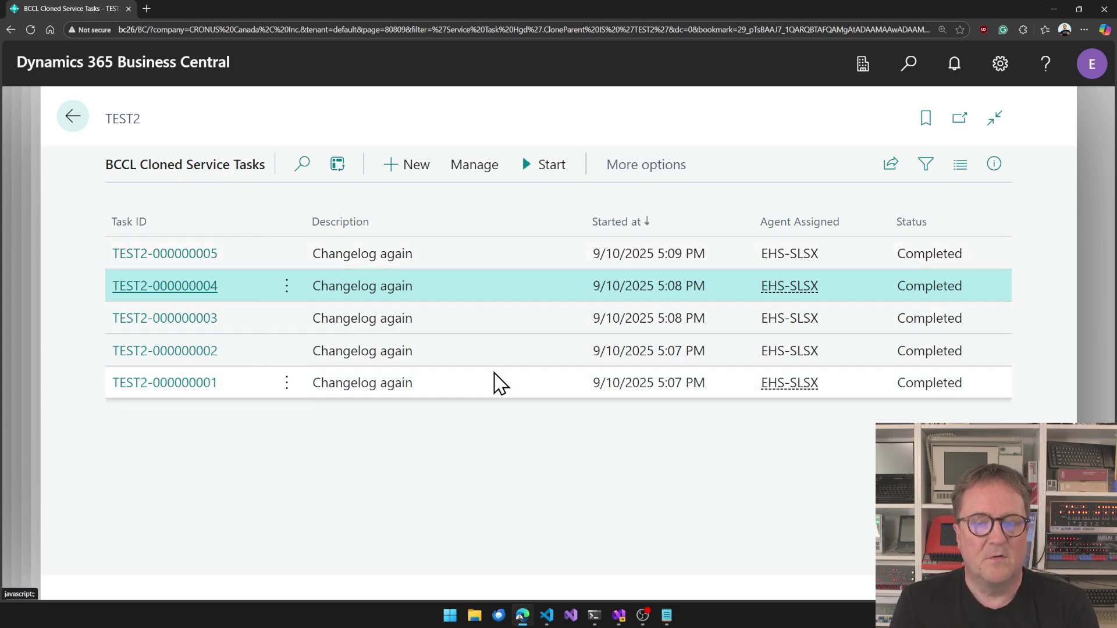
key("Escape")
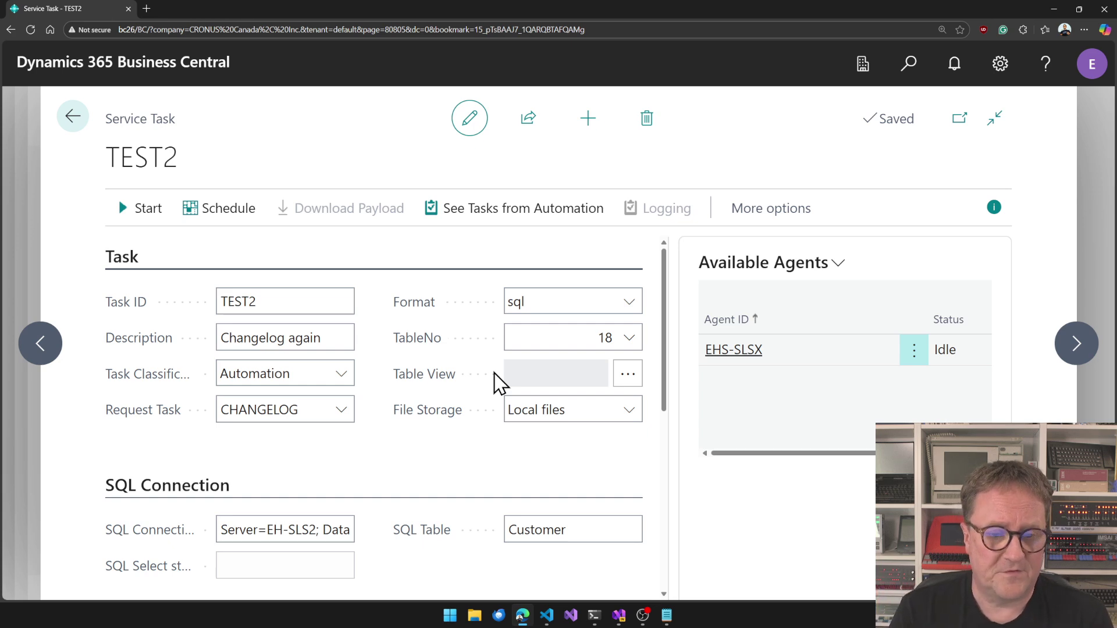
key("Escape")
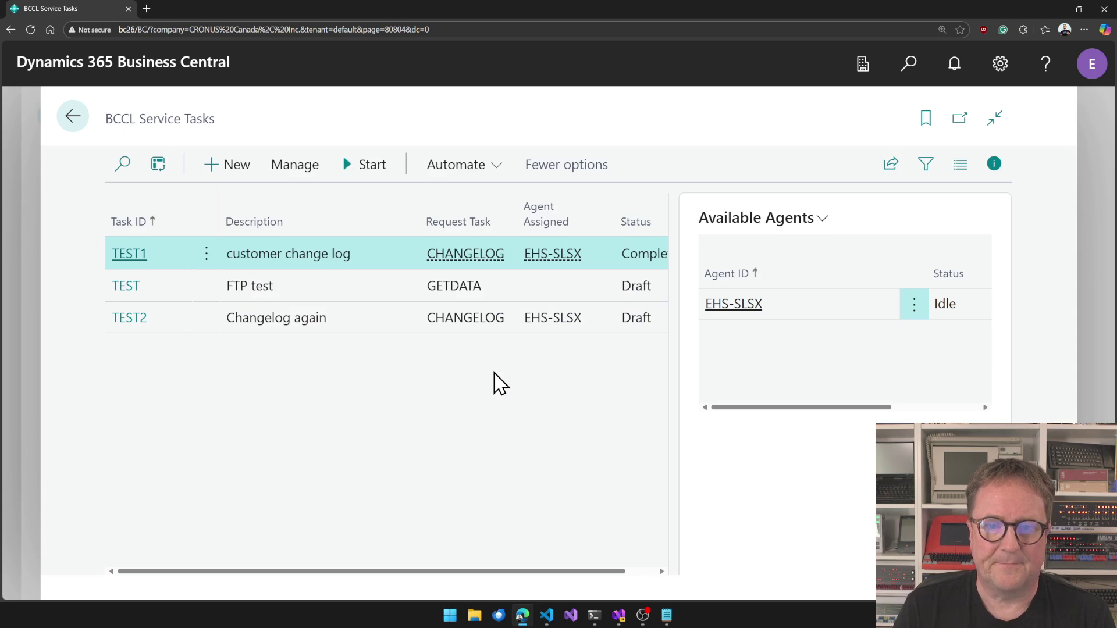
Close the BCCL Service Tasks list to show the BCCL home page.
key("Escape")
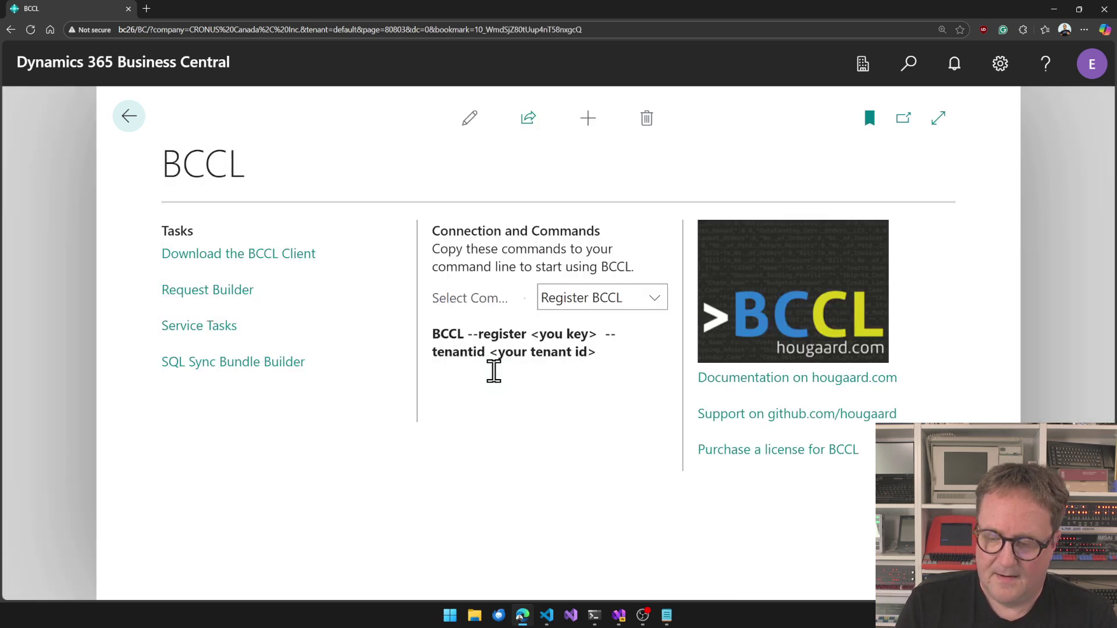